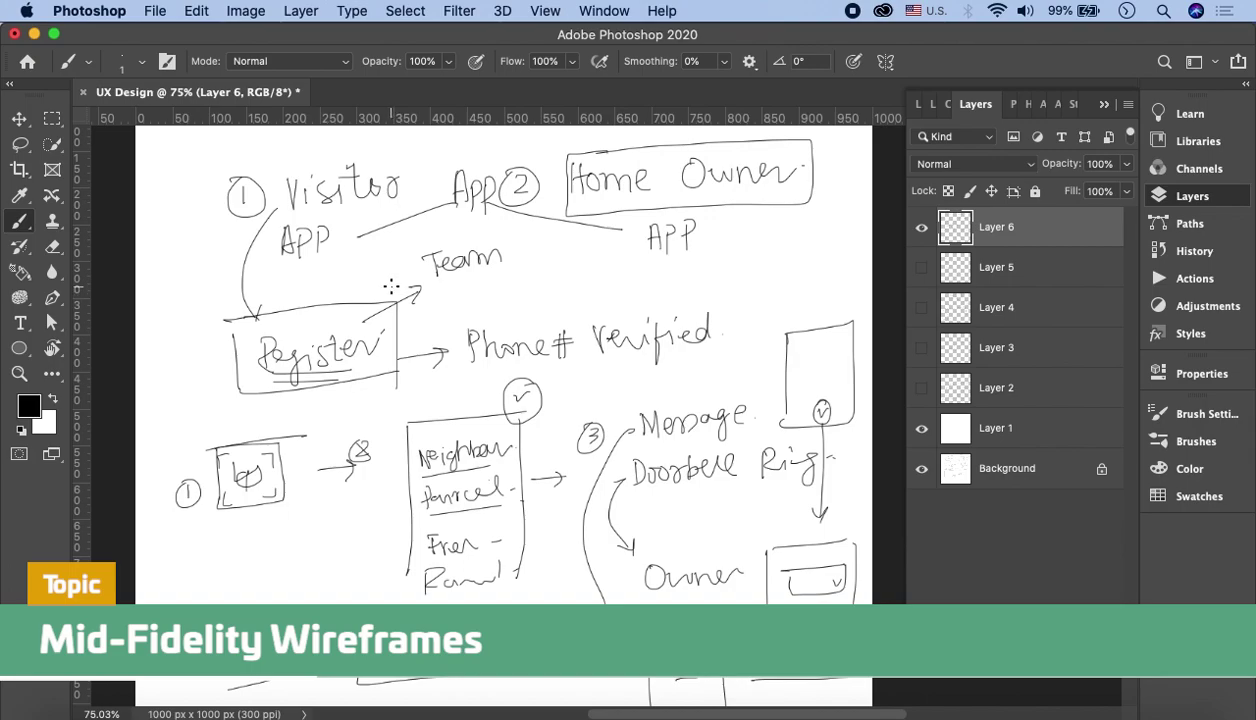
# Underline "Team" in the sketch and draw an arrow from the Register box to a handwritten, underlined "Name, Phone #"
pyautogui.moveTo(437, 291); pyautogui.dragTo(516, 262)
pyautogui.moveTo(367, 324); pyautogui.dragTo(505, 293)
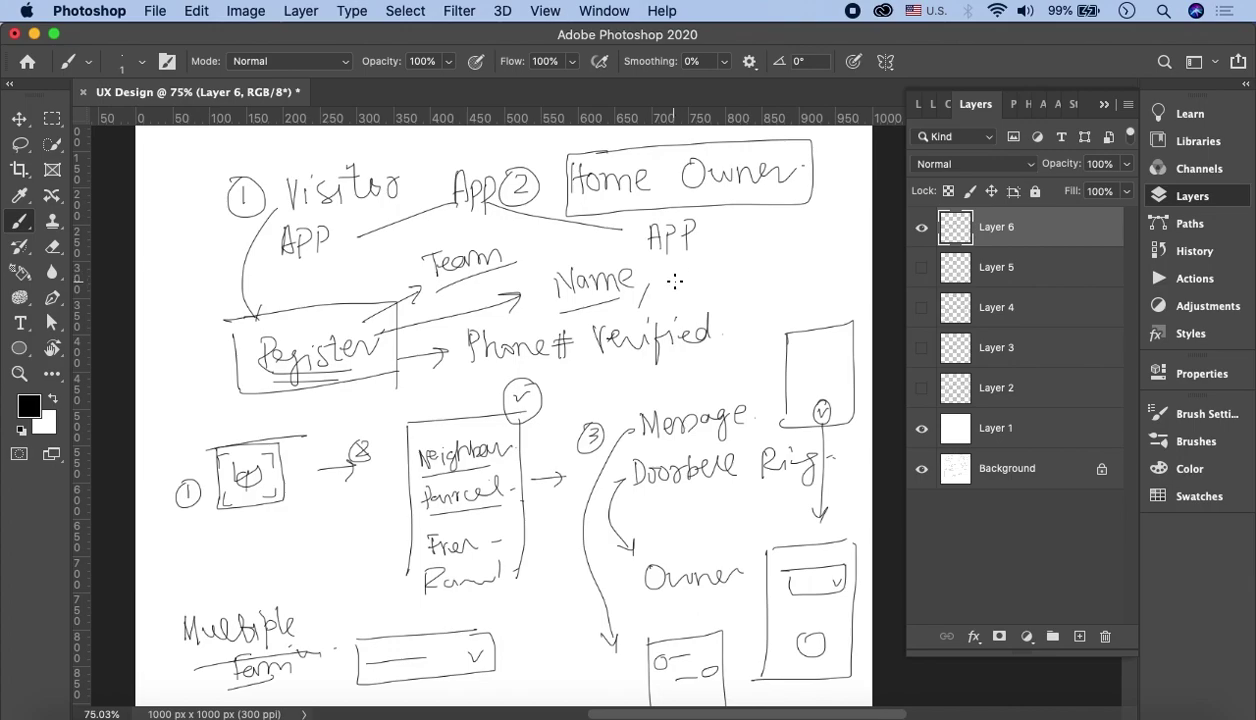
pyautogui.moveTo(674, 290)
pyautogui.mouseDown()
pyautogui.moveTo(673, 270)
pyautogui.moveTo(765, 255)
pyautogui.mouseUp()
pyautogui.moveTo(697, 298); pyautogui.dragTo(766, 284)
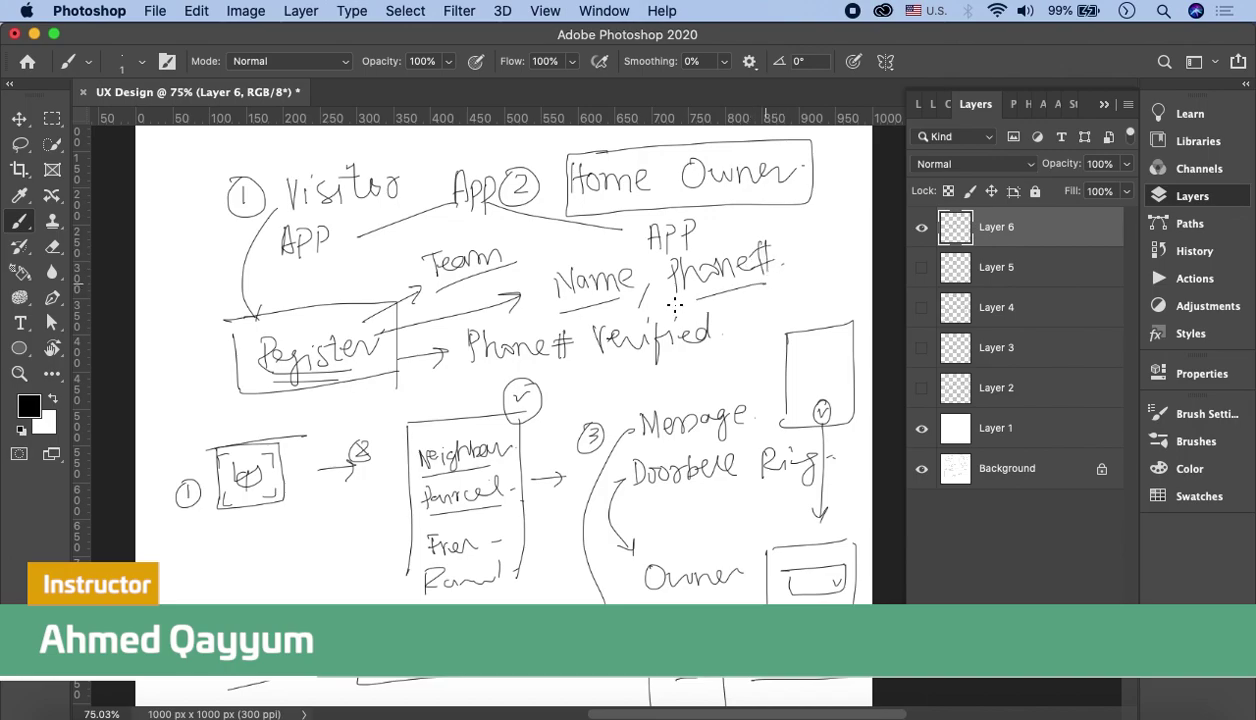
# Draw a box around the handwritten "Phone #" and write an underlined "OTP" beside it
pyautogui.moveTo(664, 262); pyautogui.dragTo(775, 263)
pyautogui.moveTo(784, 283); pyautogui.dragTo(786, 236)
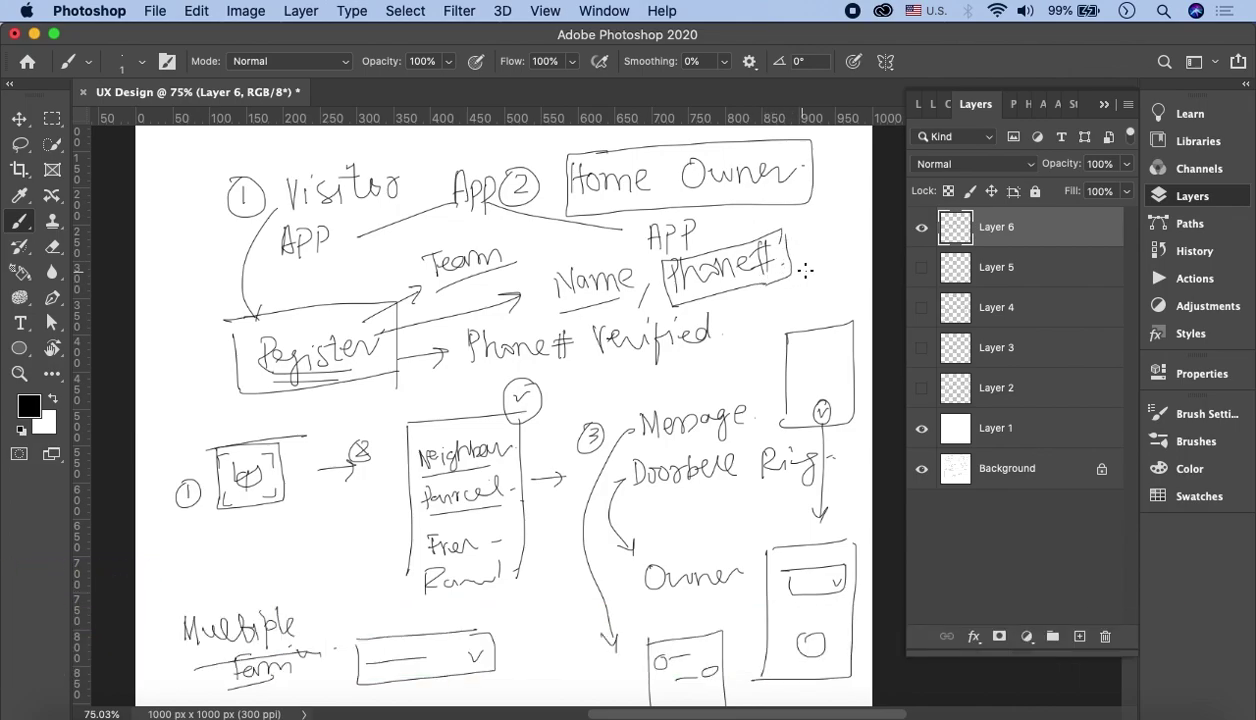
pyautogui.moveTo(813, 244); pyautogui.dragTo(829, 240)
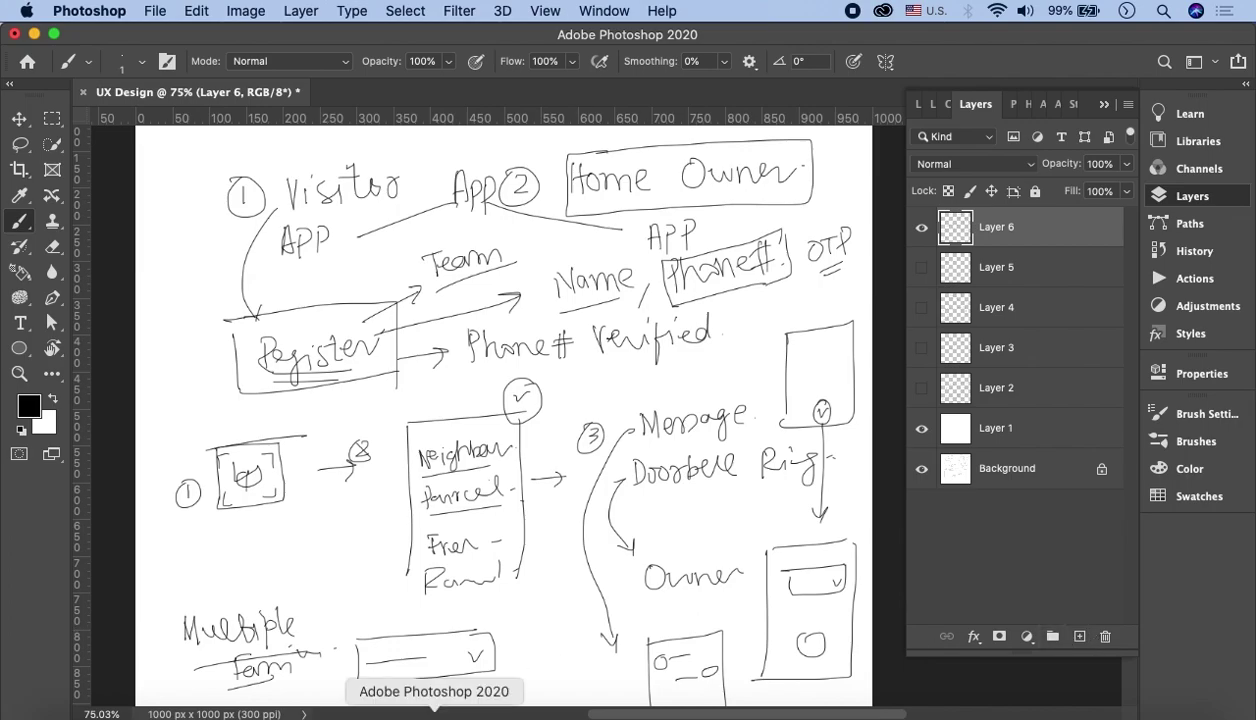
# Switch to Adobe XD, add a Google Pixel 3XL artboard and place it beside the last persona card at X 9270, Y 210
pyautogui.click(485, 712)
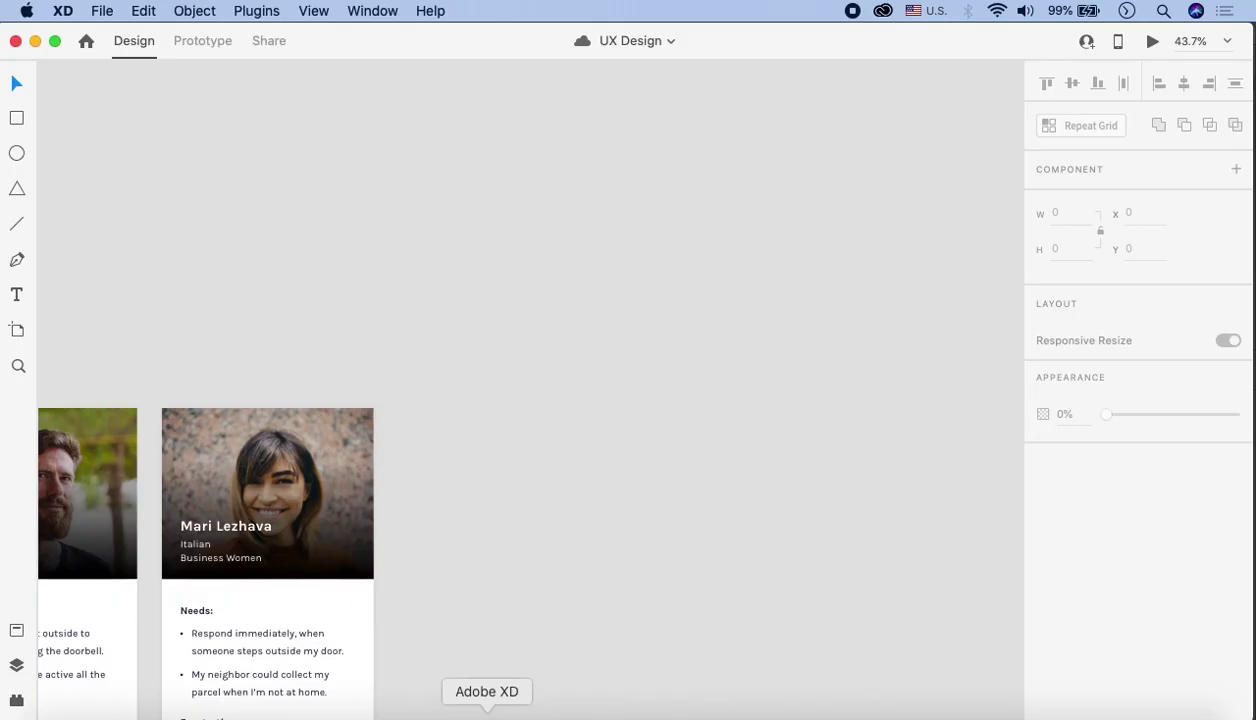
pyautogui.click(14, 336)
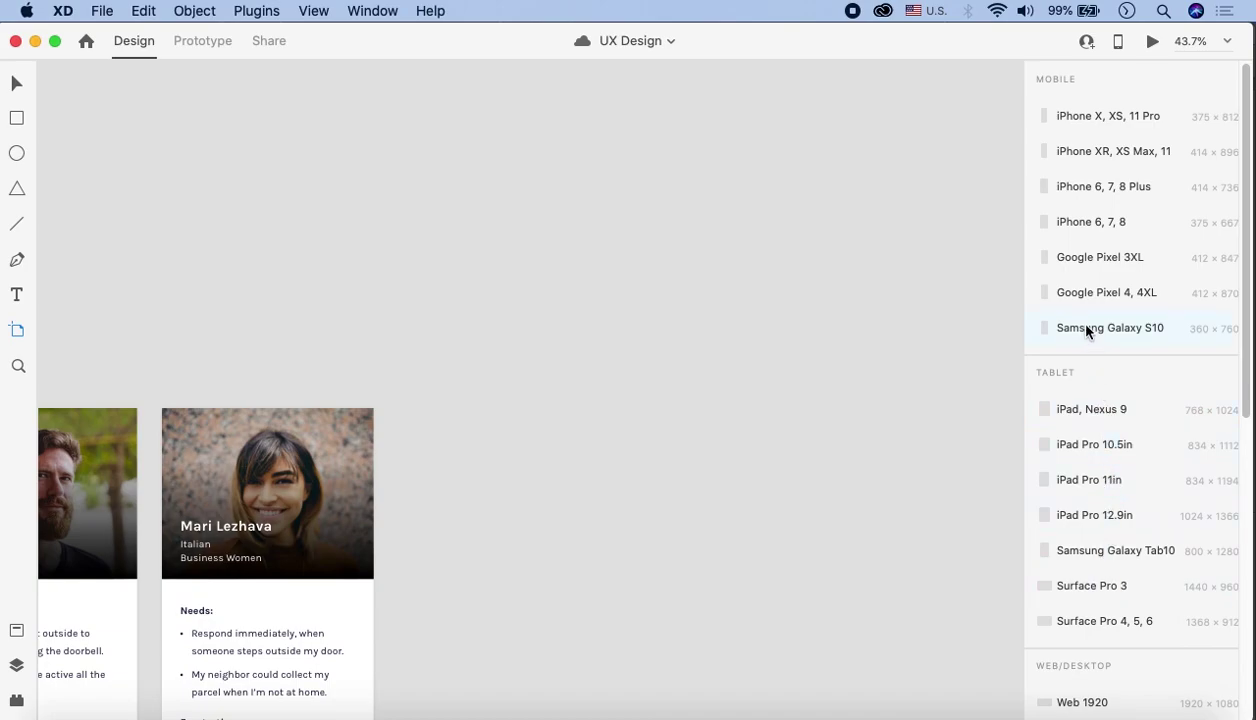
pyautogui.click(1101, 260)
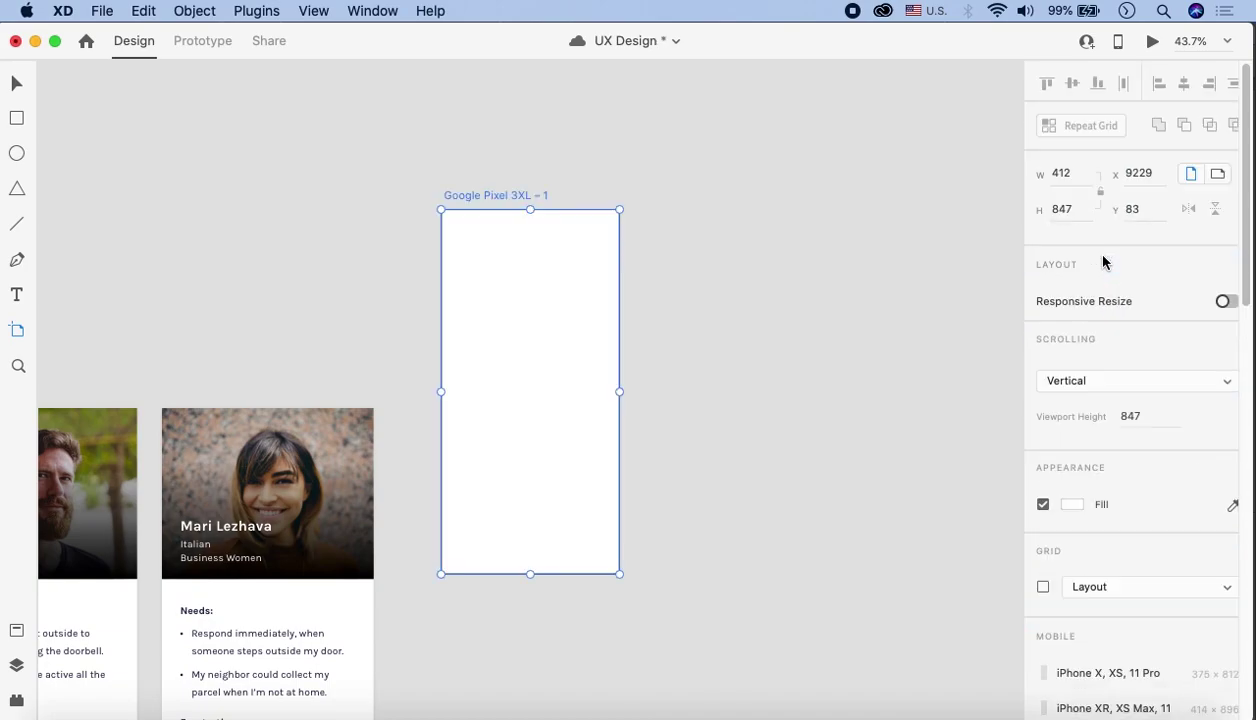
pyautogui.moveTo(477, 199); pyautogui.dragTo(495, 254)
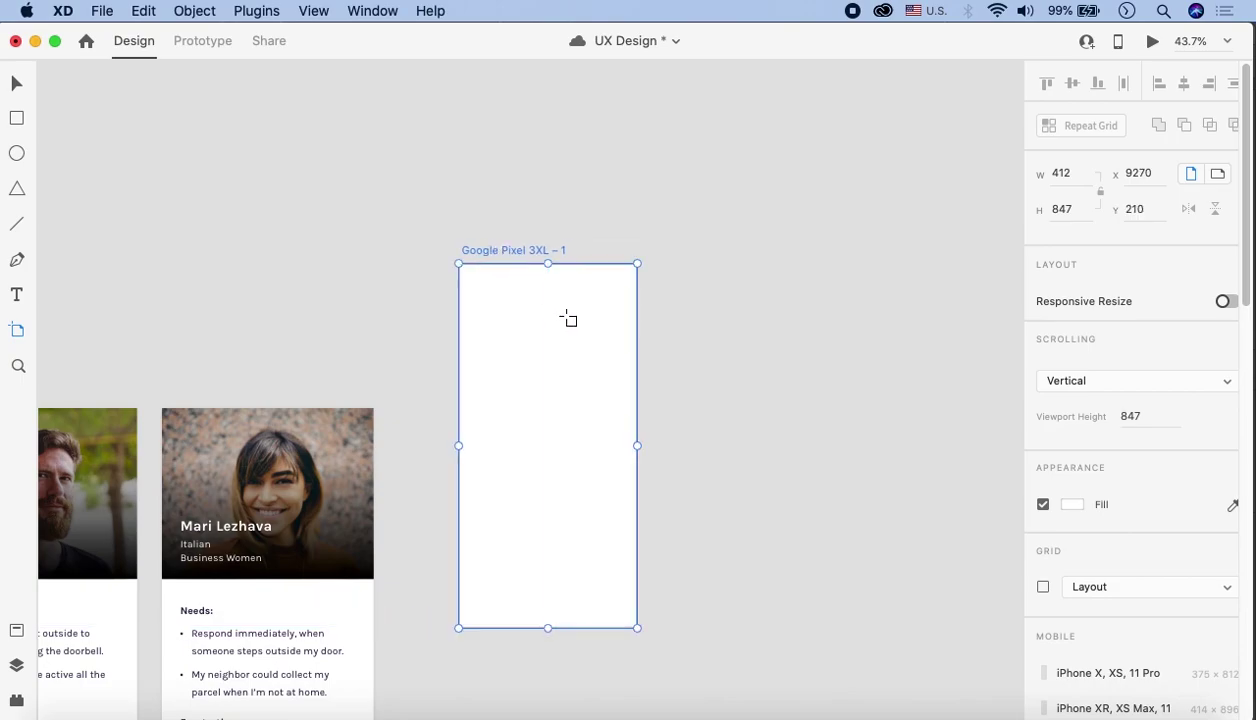
pyautogui.scroll(5, 560, 322)
pyautogui.scroll(-5, 553, 327)
pyautogui.press('v')
pyautogui.scroll(4, 524, 294)
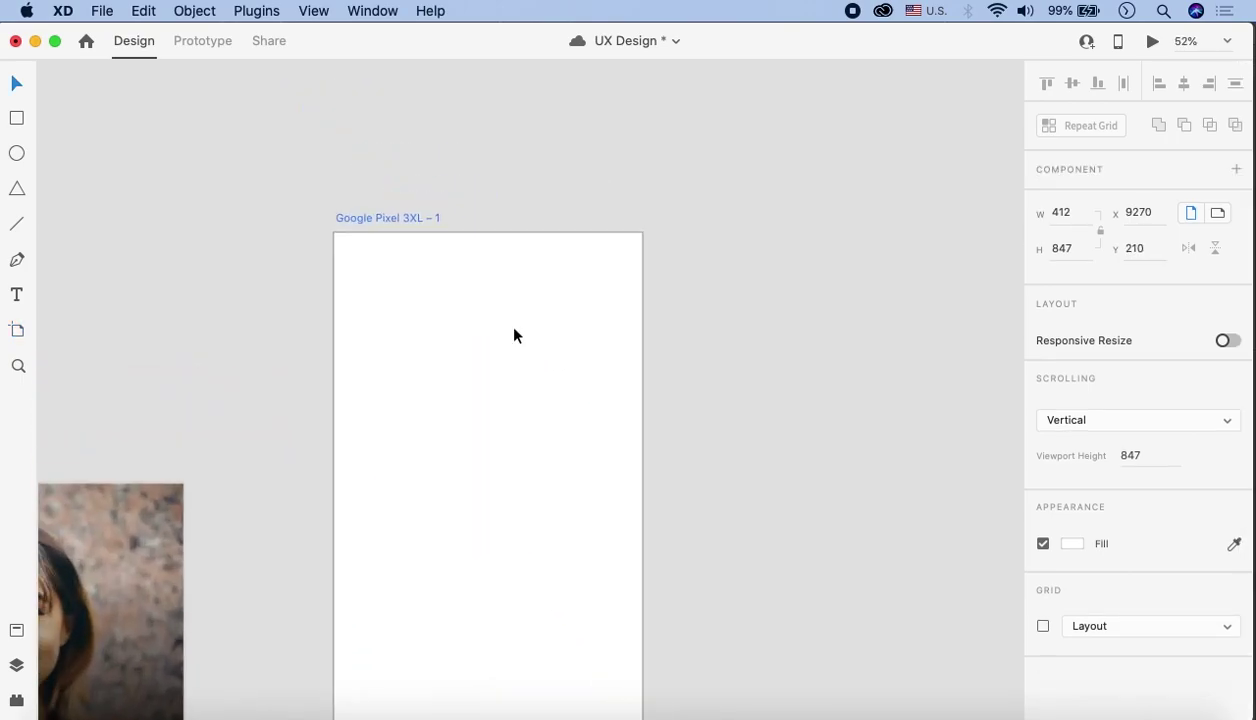
pyautogui.click(658, 357)
# Draw a rectangle about 339 × 57 in the upper part of the Google Pixel 3XL artboard as an input field
pyautogui.scroll(-2, 648, 361)
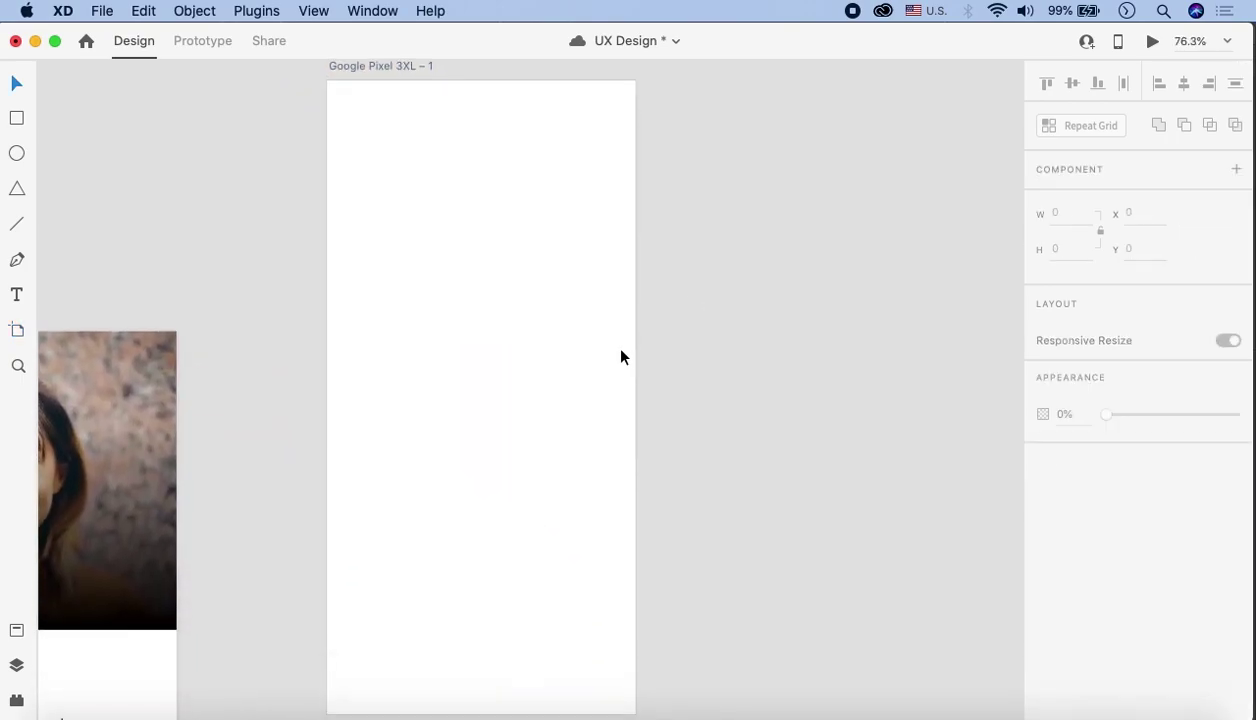
pyautogui.scroll(1, 335, 360)
pyautogui.click(17, 118)
pyautogui.moveTo(350, 232); pyautogui.dragTo(605, 275)
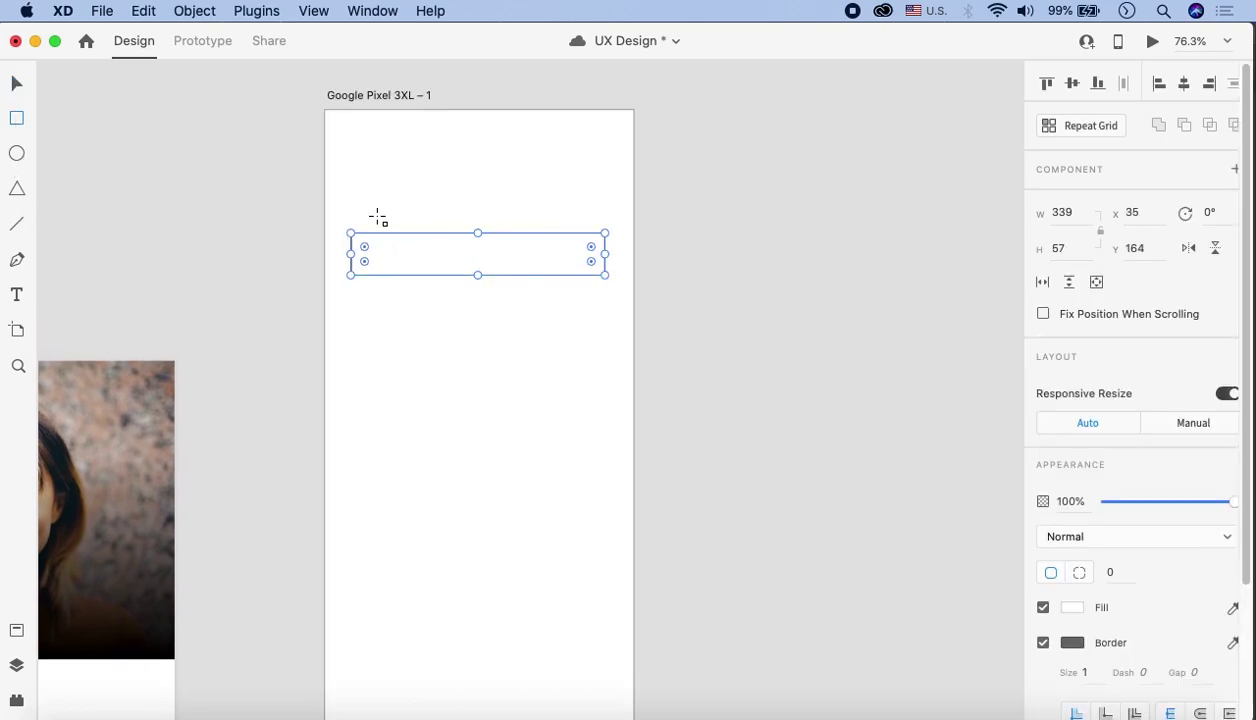
pyautogui.click(17, 83)
pyautogui.click(484, 206)
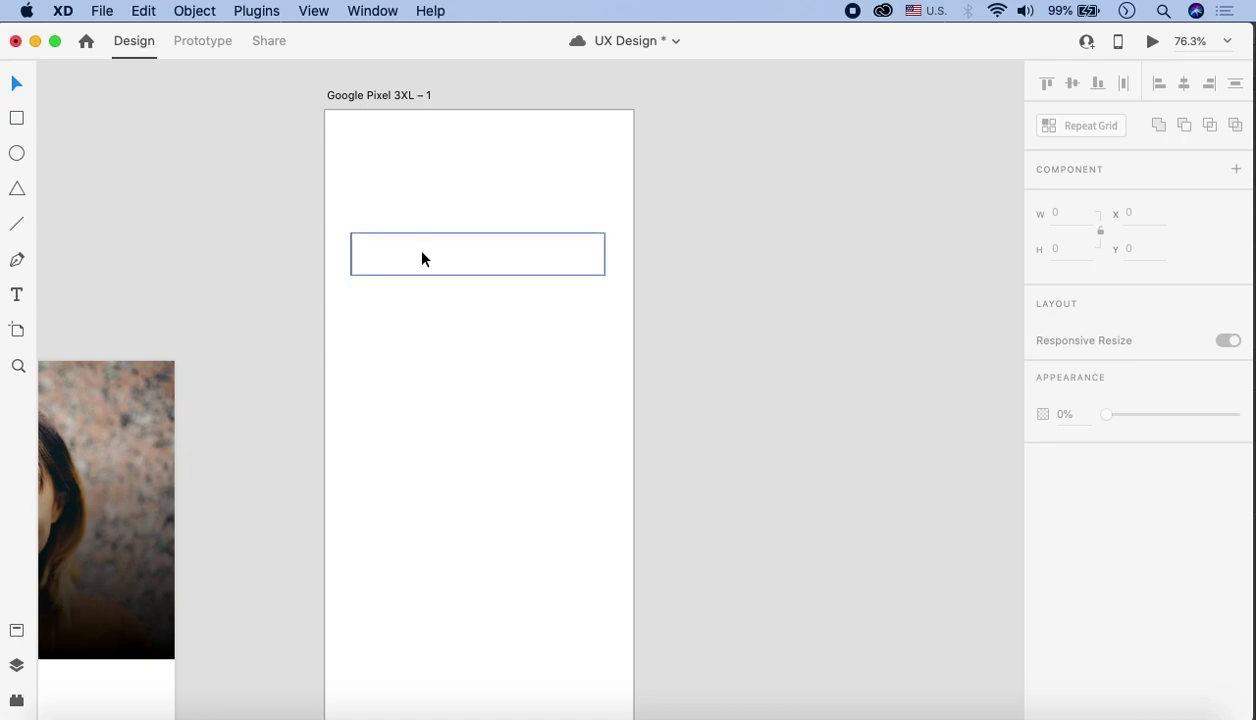
# Increase the rectangle's height to 68 and place two copies below it, at Y 260 and Y 356
pyautogui.click(460, 273)
pyautogui.moveTo(477, 273); pyautogui.dragTo(465, 313)
pyautogui.press('Escape')
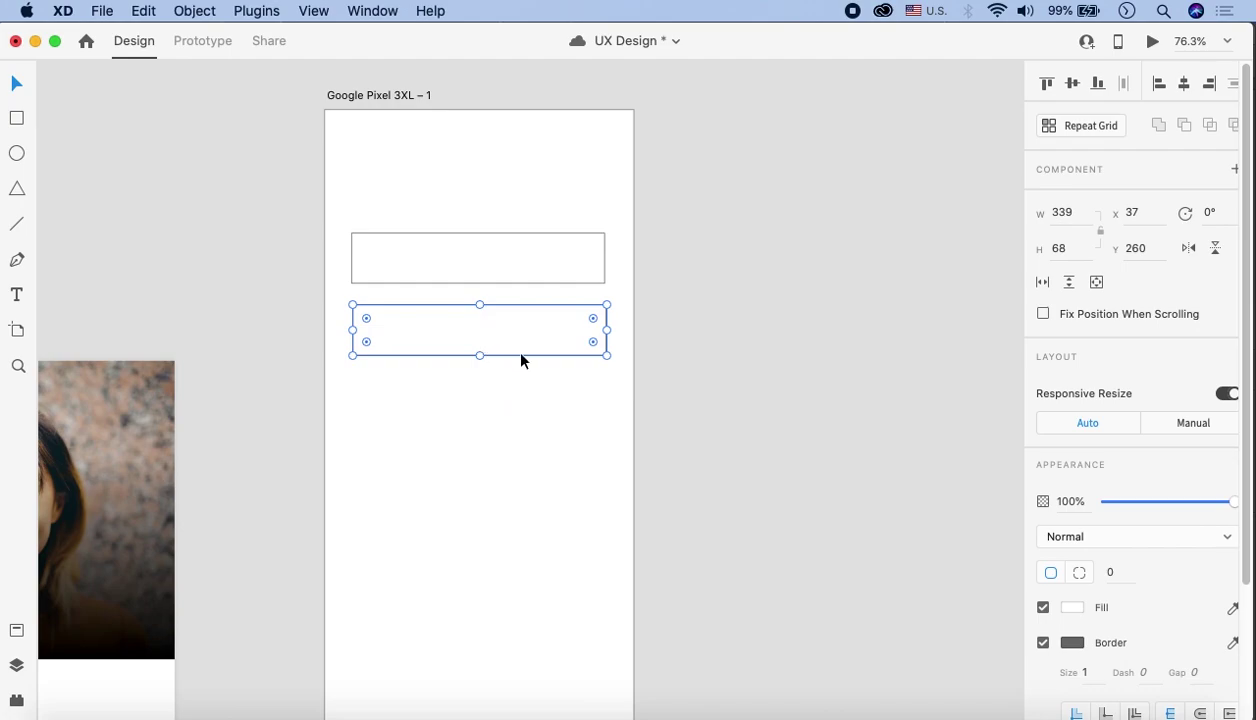
pyautogui.press('Escape')
pyautogui.moveTo(516, 358); pyautogui.dragTo(518, 429)
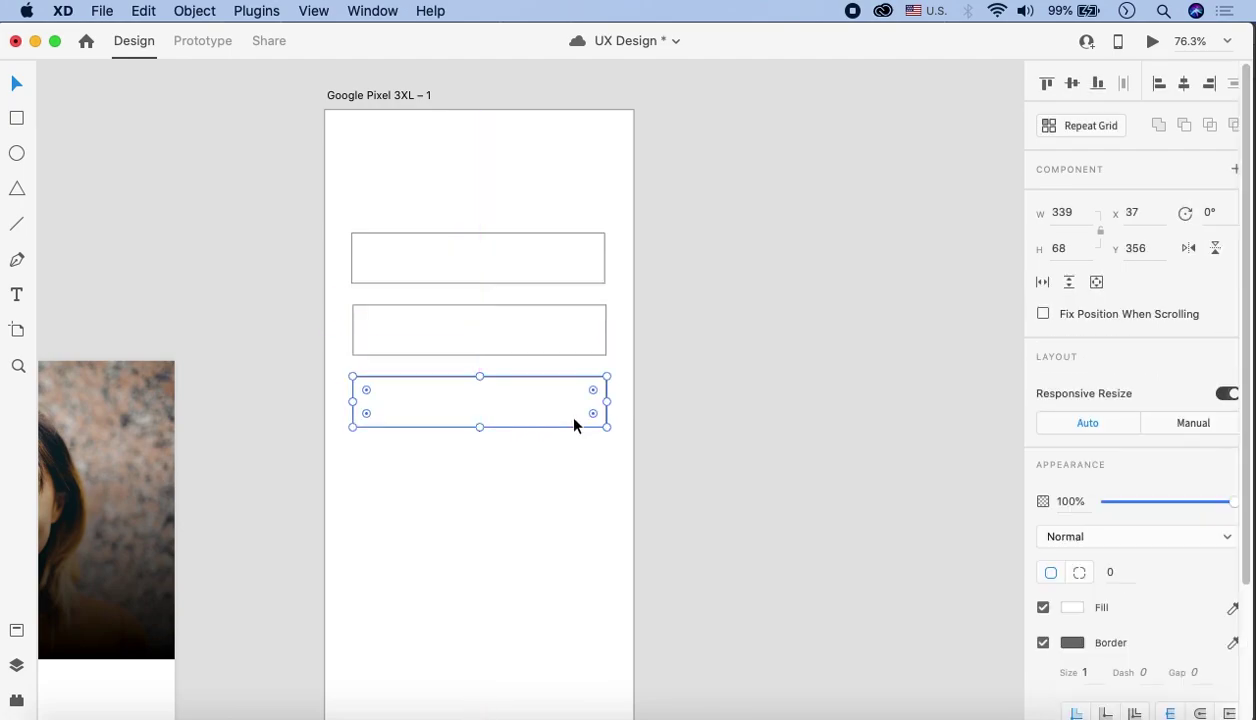
# Remove the border of the third rectangle and fill it with the dark grey sampled from the border colour
pyautogui.click(1043, 642)
pyautogui.click(1232, 607)
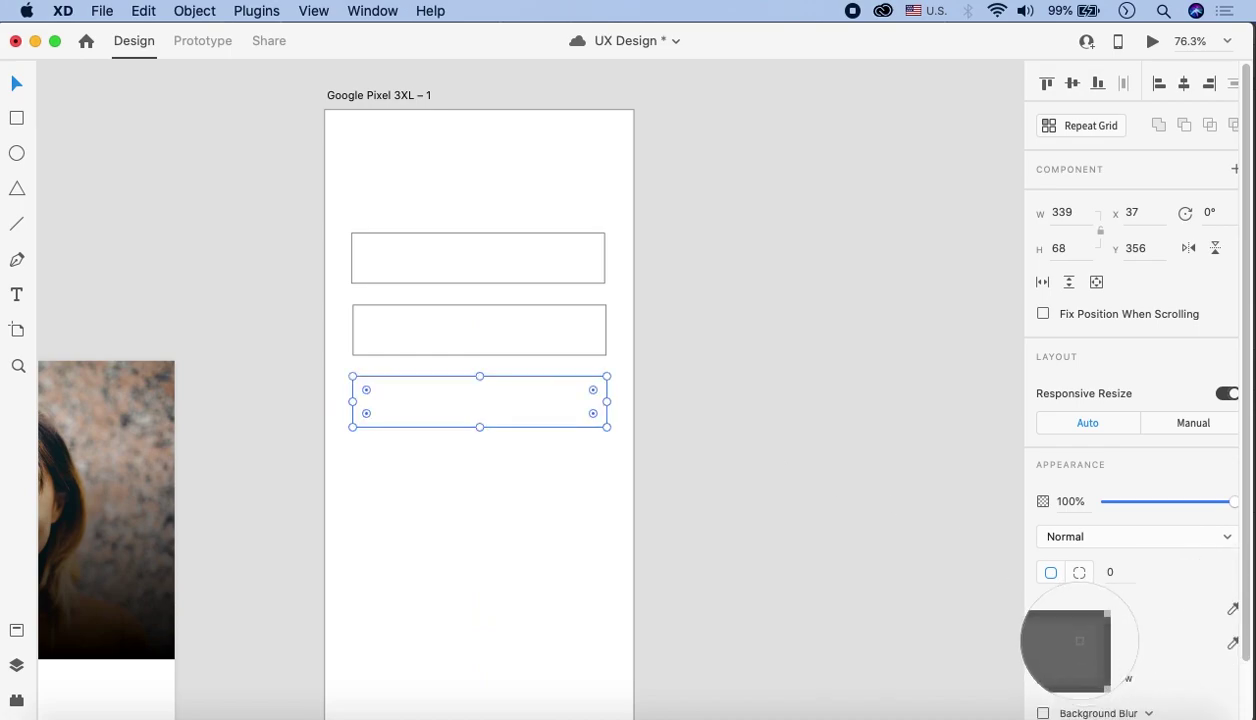
pyautogui.click(1080, 641)
pyautogui.click(830, 463)
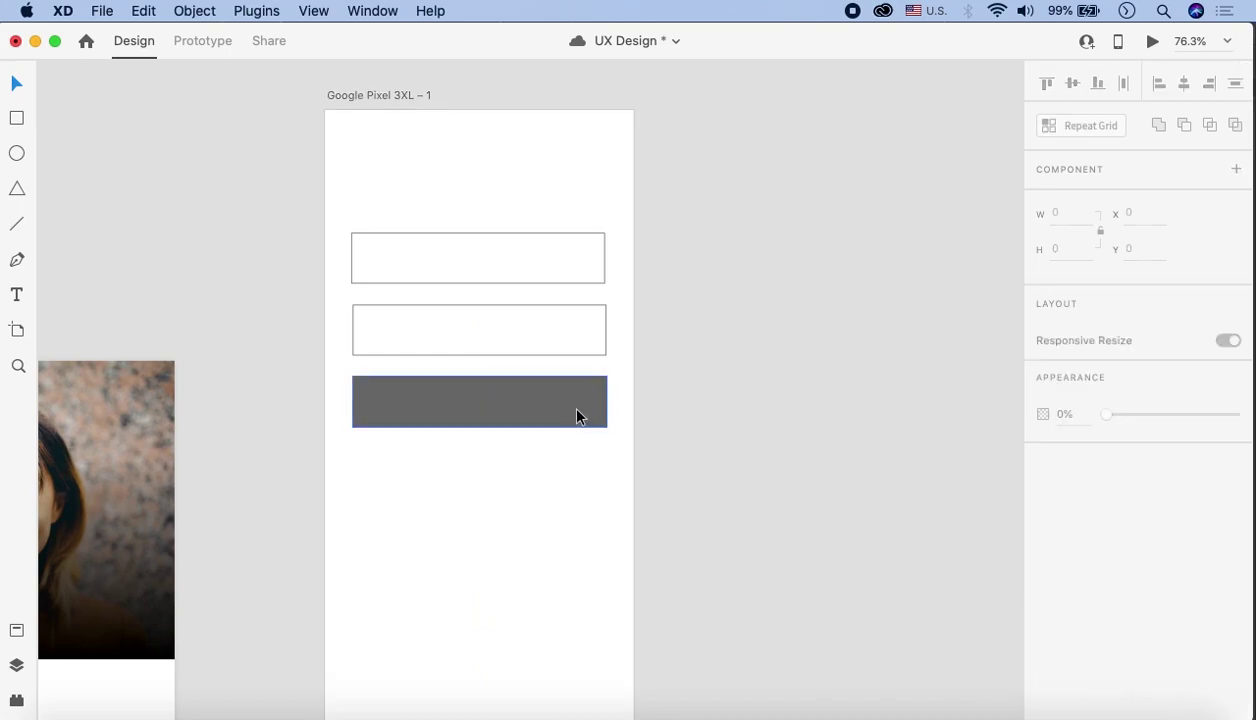
# Move the two fields and the grey button down together so the group starts at Y 294
pyautogui.scroll(-3, 454, 311)
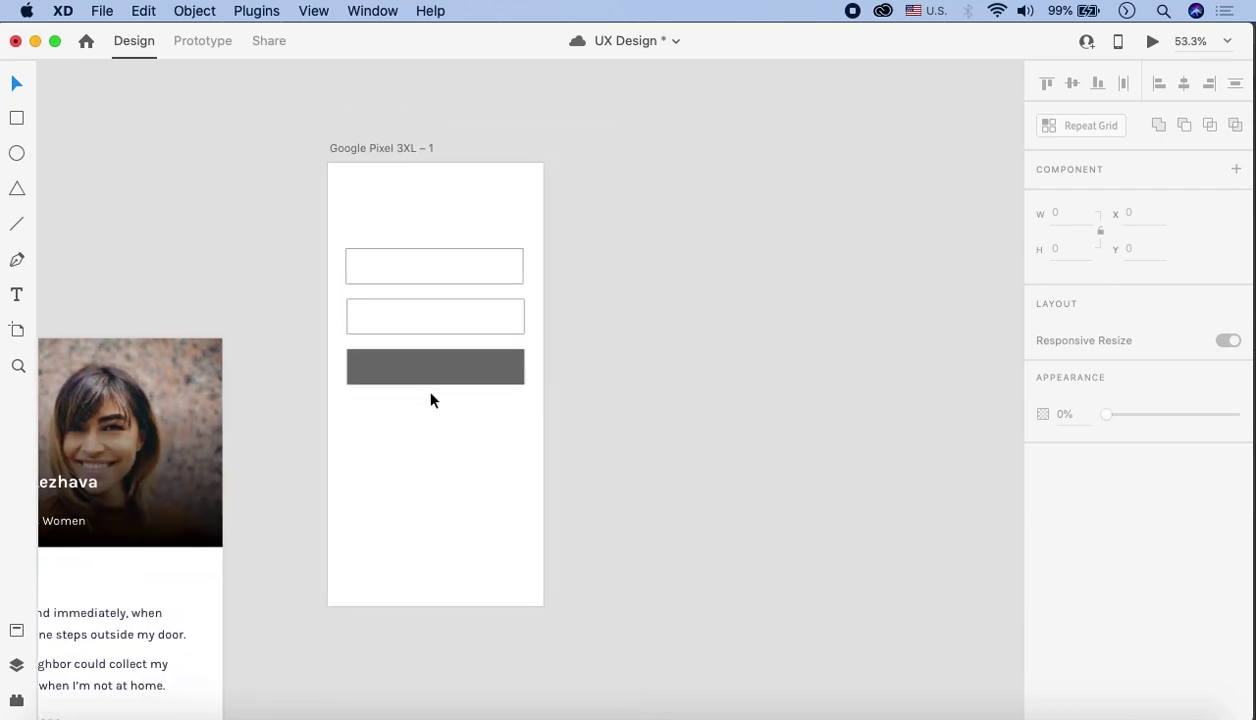
pyautogui.scroll(2, 431, 400)
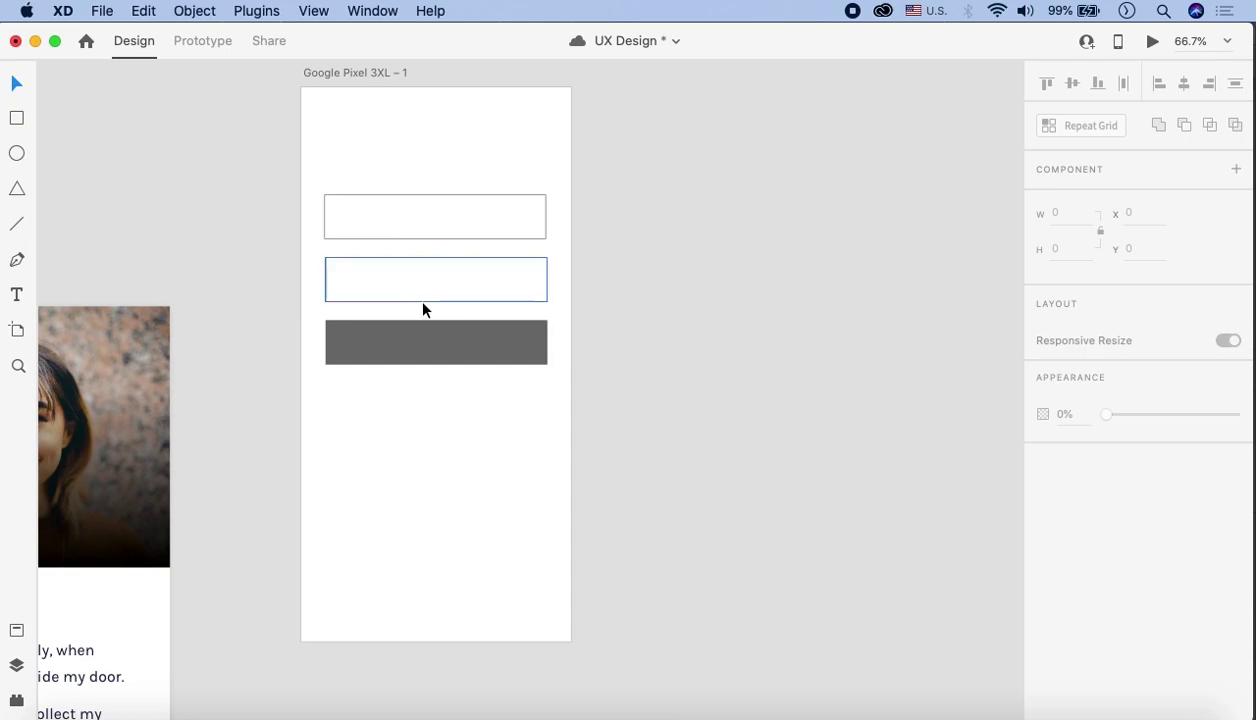
pyautogui.scroll(-3, 406, 293)
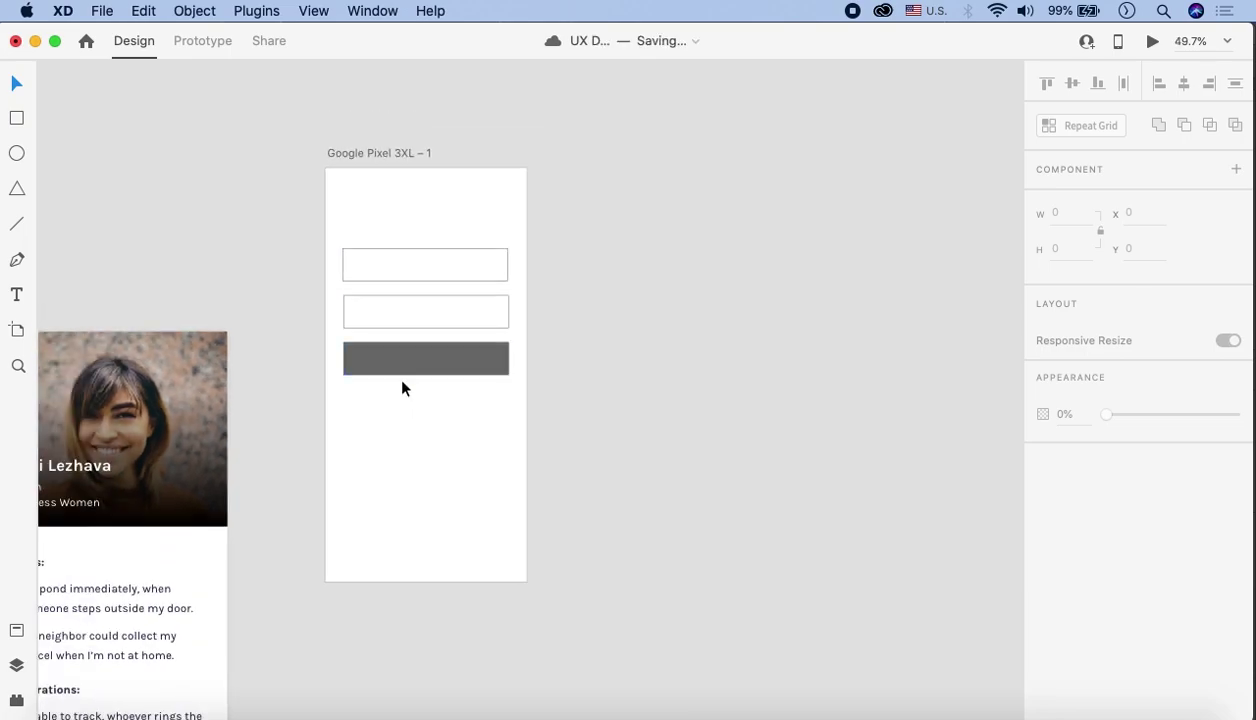
pyautogui.moveTo(440, 359); pyautogui.dragTo(467, 436)
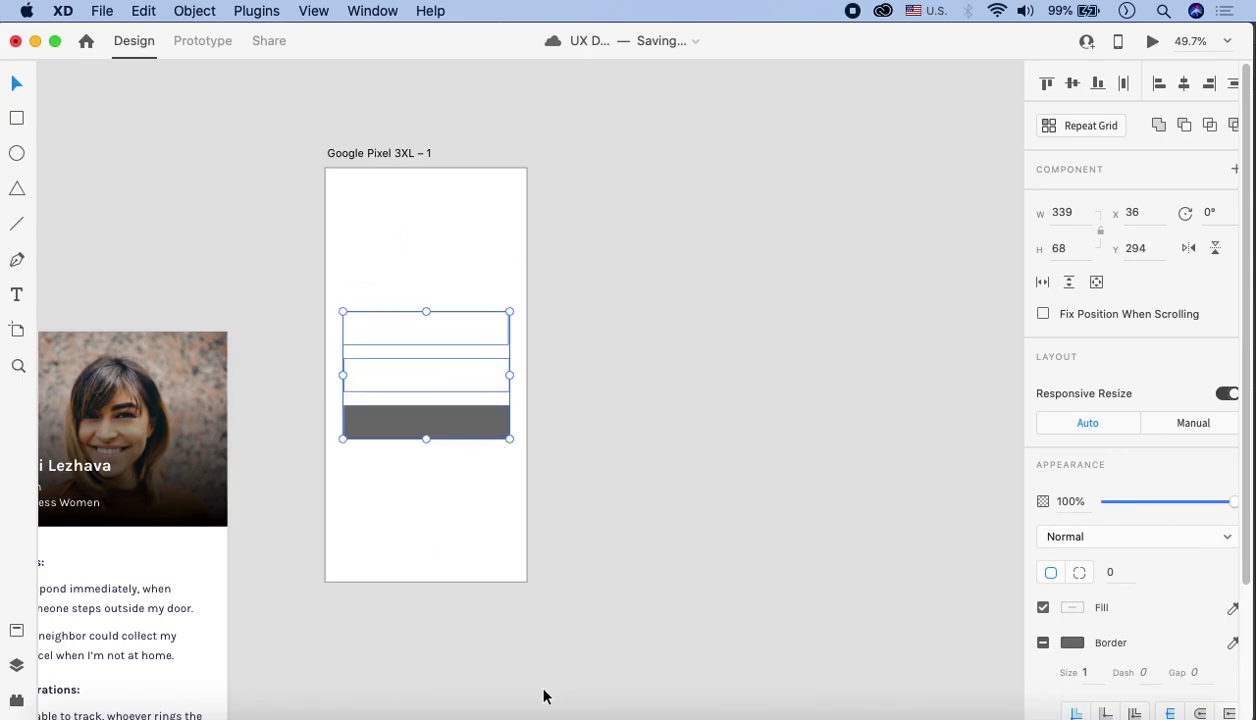
# Switch to Photoshop to check the handwritten app flow, and return to the wireframe in Adobe XD
pyautogui.click(434, 712)
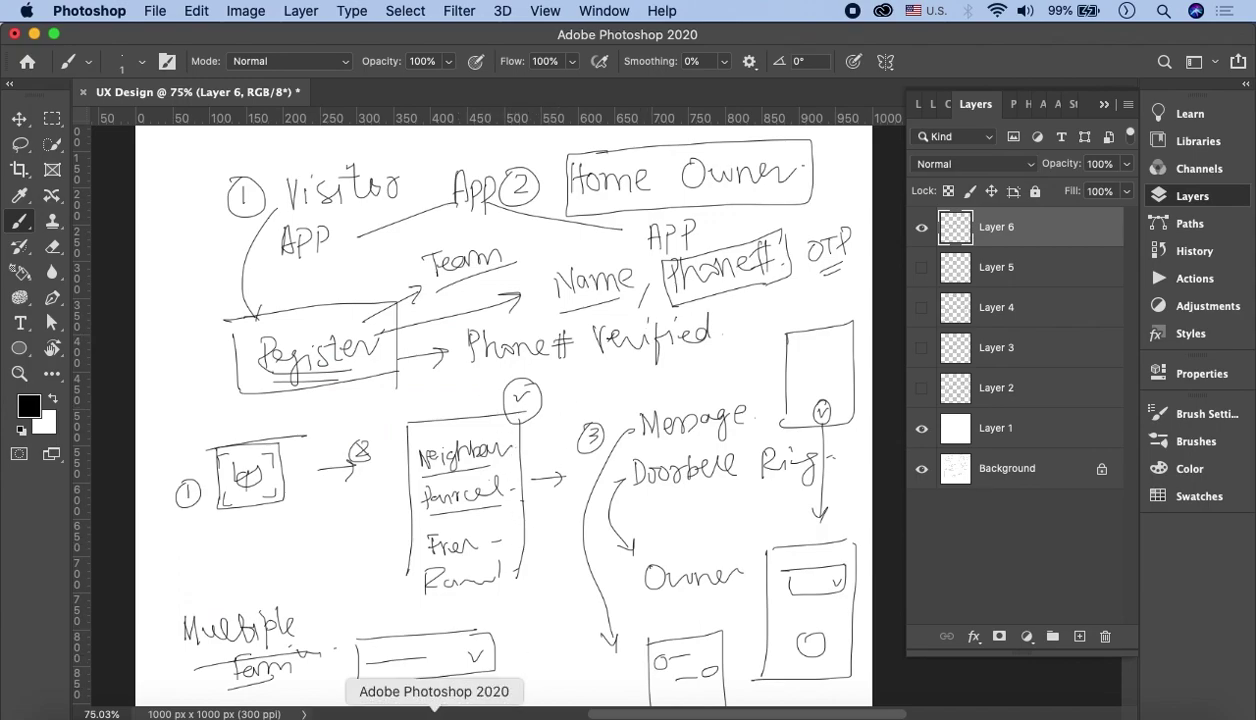
pyautogui.click(470, 712)
pyautogui.hscroll(3, 470, 330)
pyautogui.click(512, 290)
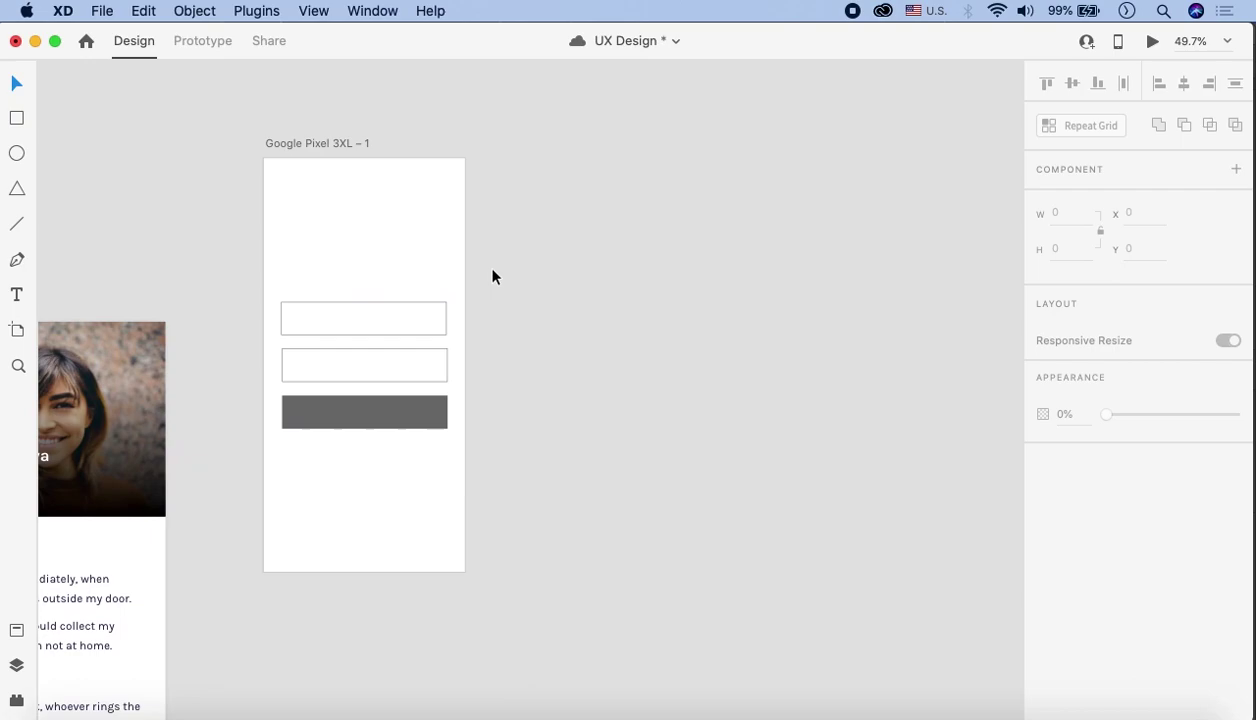
# Duplicate the Google Pixel 3XL artboard to its right, aligned with the original and with a gap of 35
pyautogui.click(323, 152)
pyautogui.moveTo(297, 148); pyautogui.dragTo(513, 132)
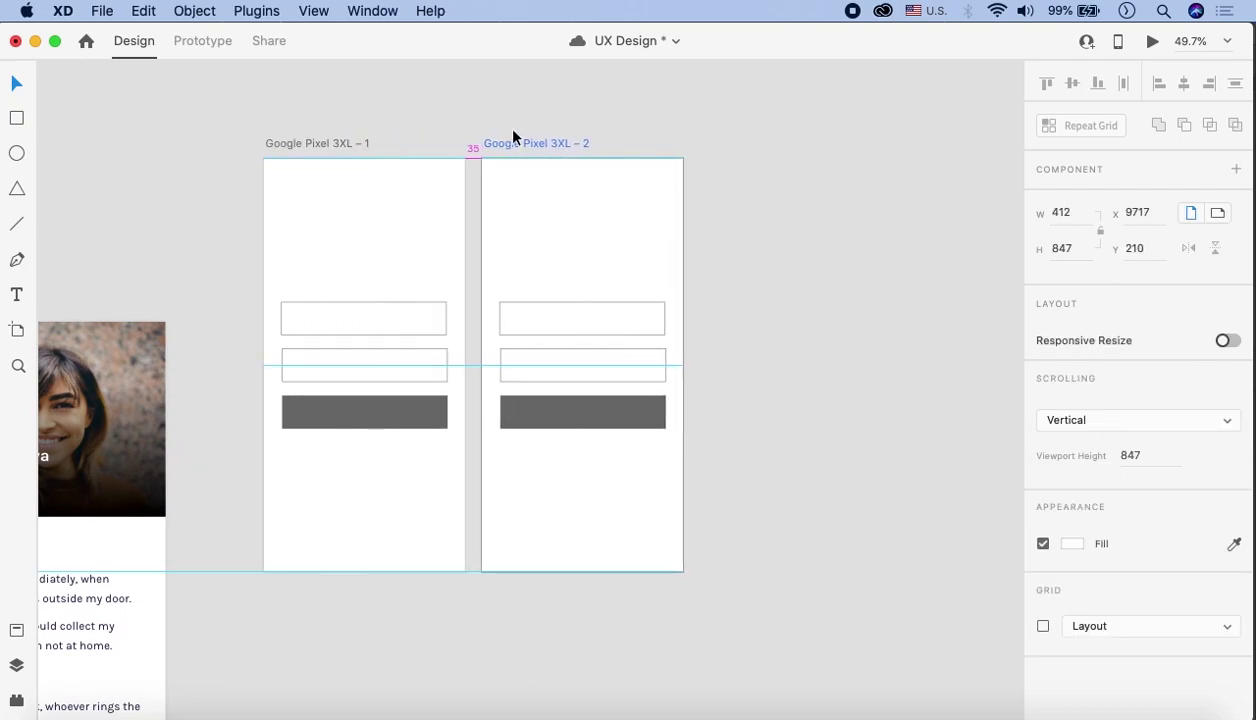
pyautogui.click(547, 245)
pyautogui.scroll(2, 670, 347)
# In the second artboard, replace the fields and the button with a row of four 68 × 68 squares at Y 294
pyautogui.moveTo(720, 482); pyautogui.dragTo(634, 390)
pyautogui.press('Delete')
pyautogui.click(660, 314)
pyautogui.press('Delete')
pyautogui.click(660, 312)
pyautogui.moveTo(665, 312)
pyautogui.mouseDown()
pyautogui.moveTo(489, 311)
pyautogui.moveTo(660, 304)
pyautogui.mouseUp()
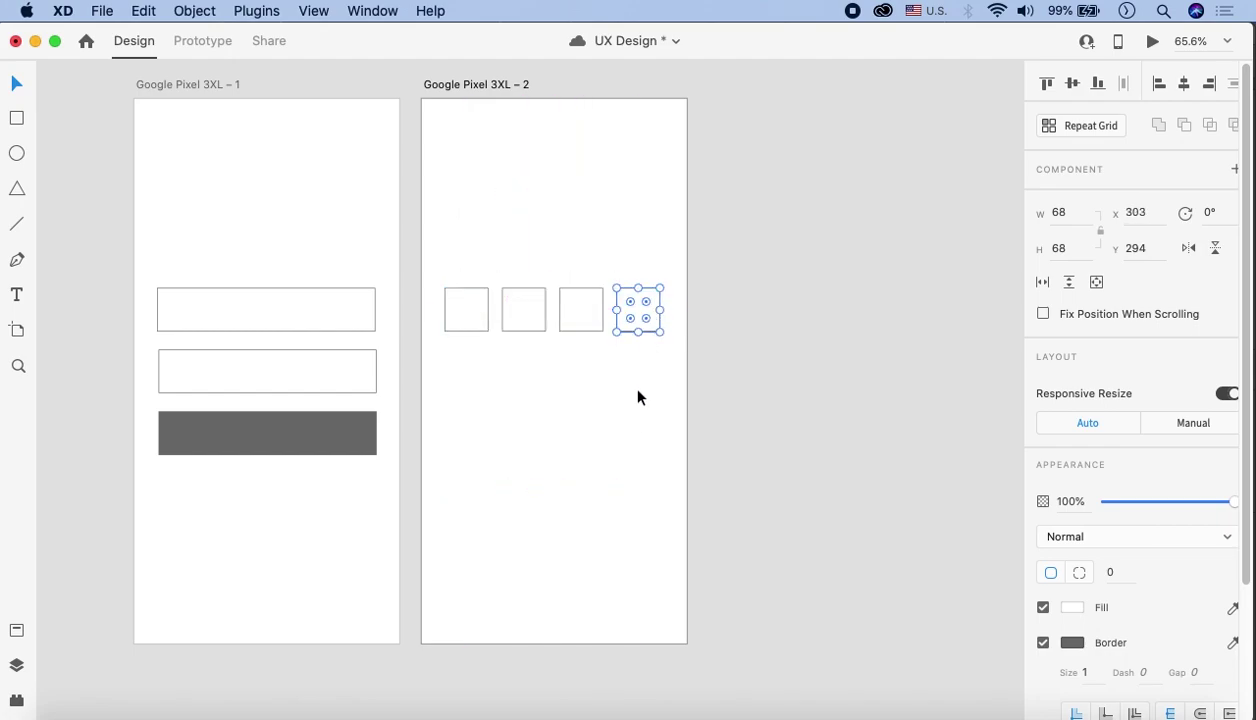
# Copy the grey button from the first artboard and place it under the four squares at X 37, Y 404
pyautogui.click(641, 388)
pyautogui.moveTo(323, 445); pyautogui.dragTo(555, 390)
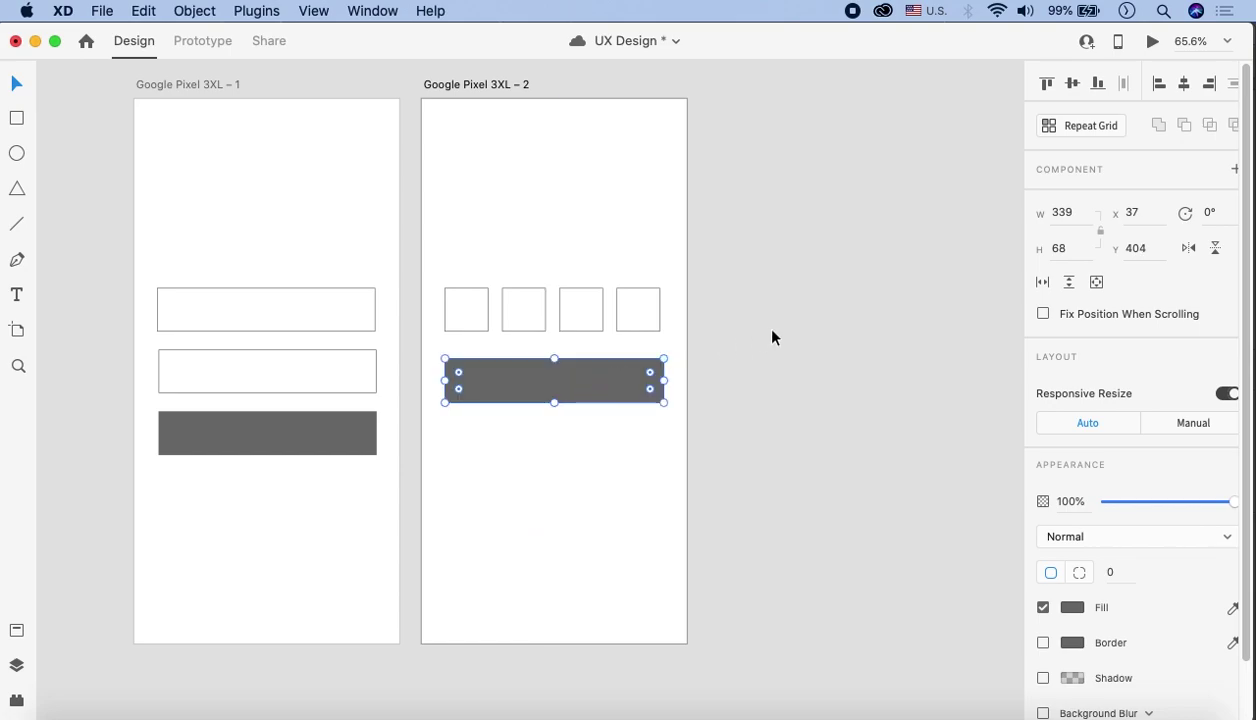
pyautogui.click(733, 320)
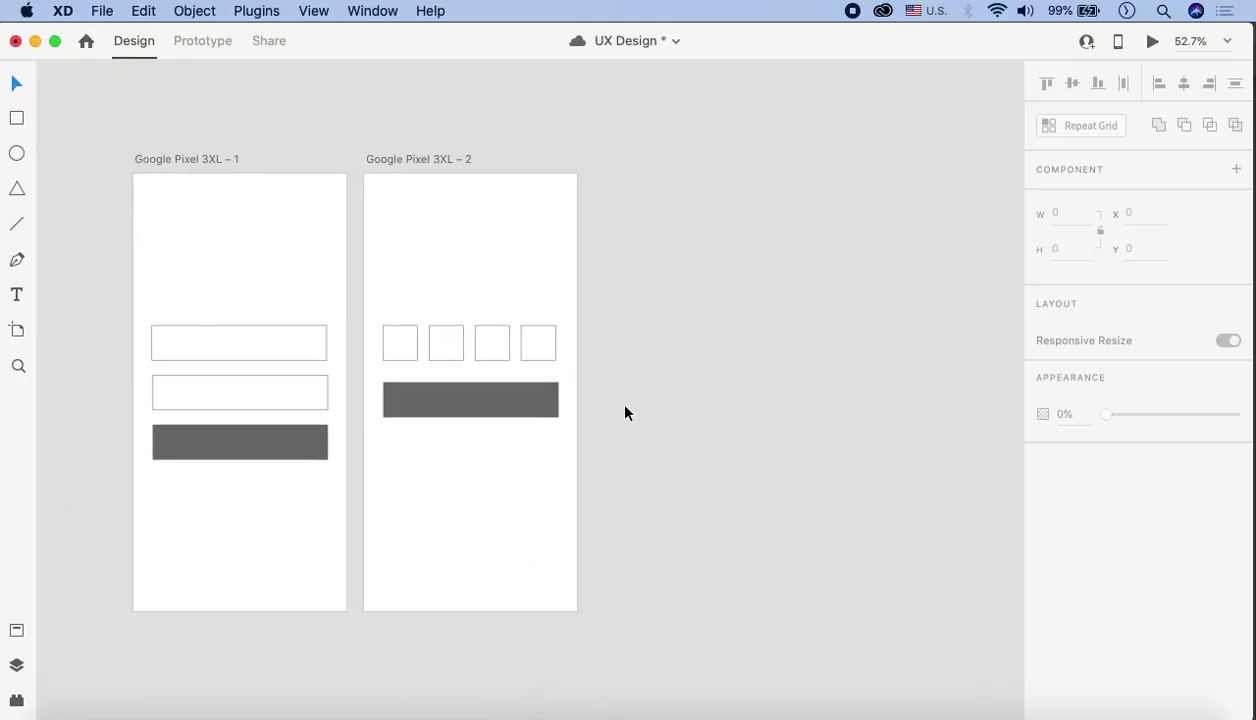
# Duplicate the second artboard to its right and delete the four squares from the copy
pyautogui.moveTo(400, 163); pyautogui.dragTo(622, 165)
pyautogui.click(701, 289)
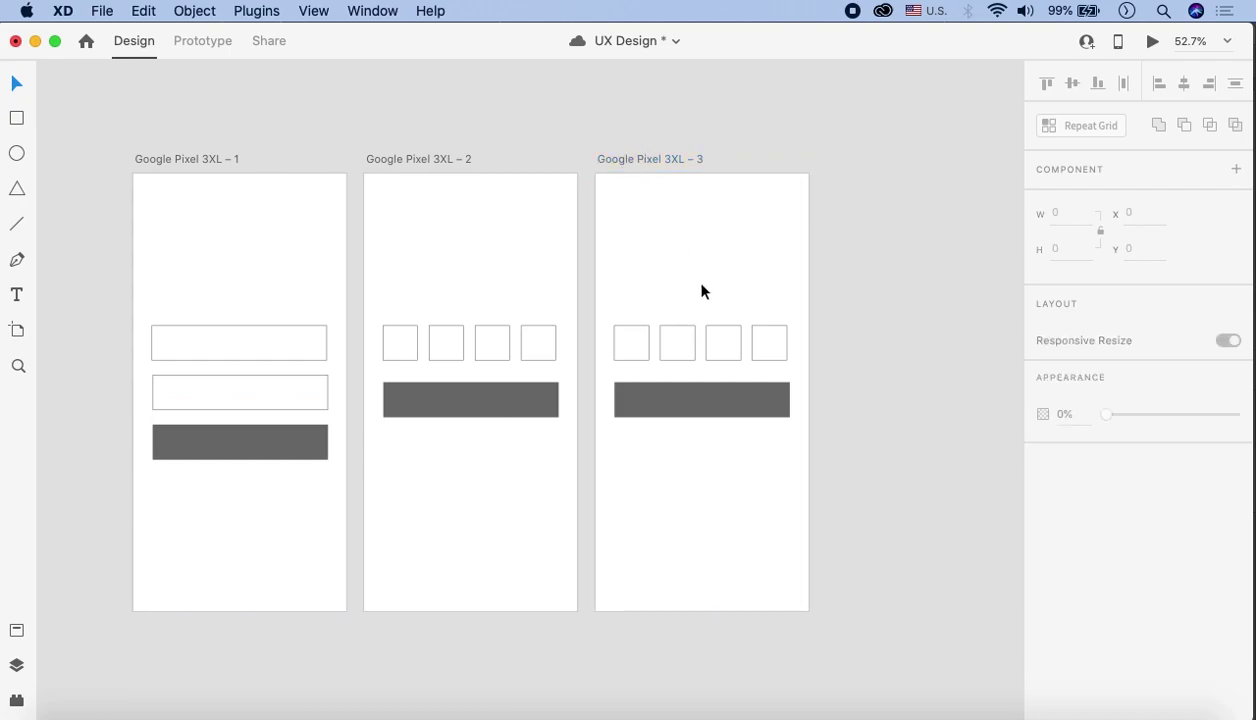
pyautogui.hscroll(2, 649, 404)
pyautogui.moveTo(548, 305); pyautogui.dragTo(701, 356)
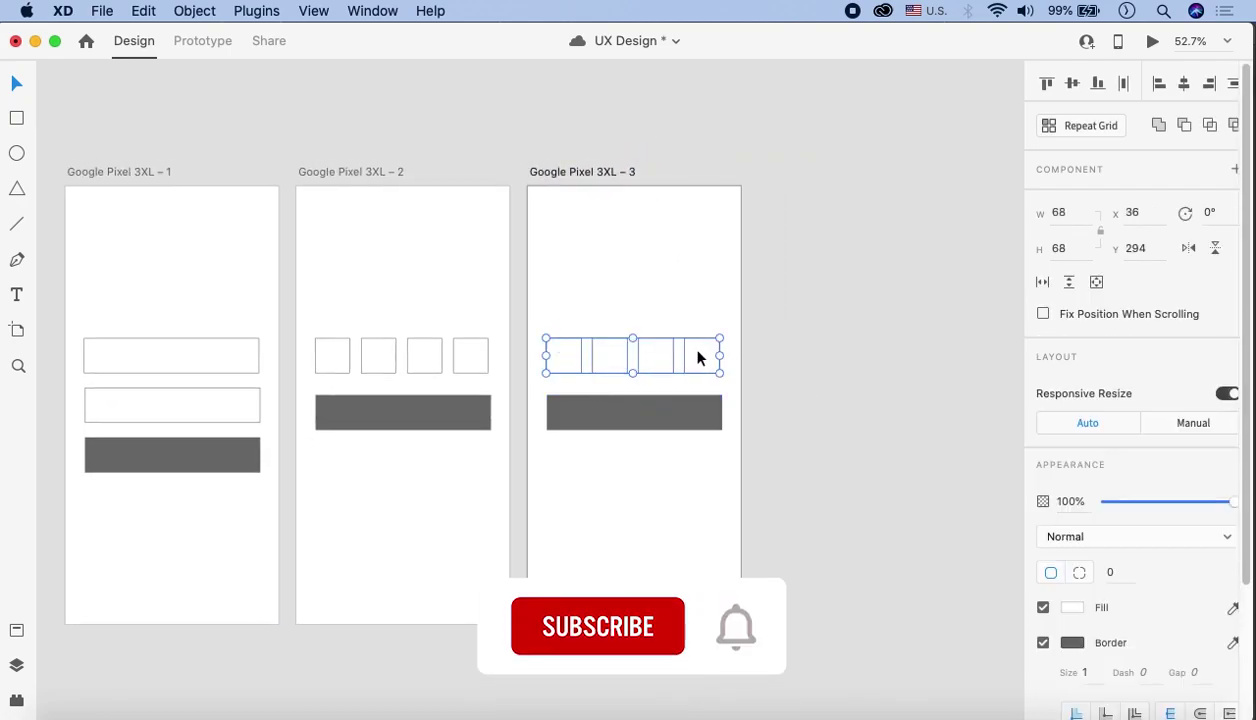
pyautogui.press('Delete')
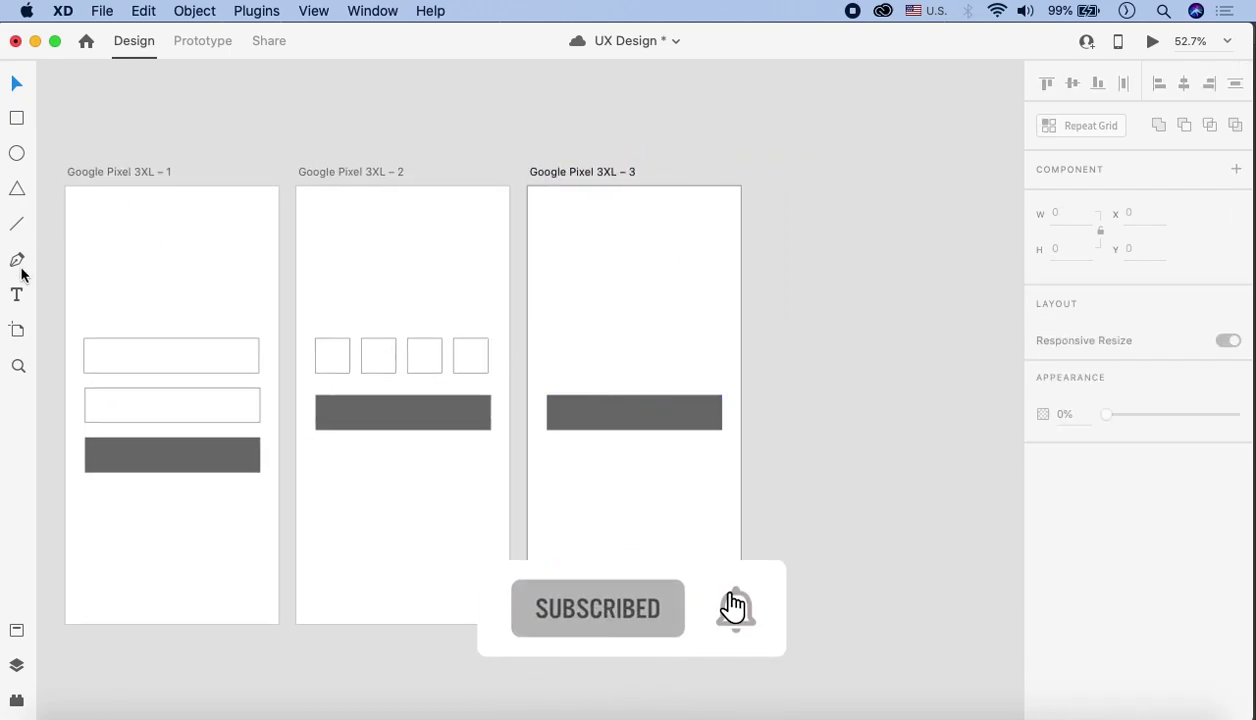
# Draw a bar about 305 × 23 near the top of the third artboard, with a dark grey fill and no border
pyautogui.click(17, 118)
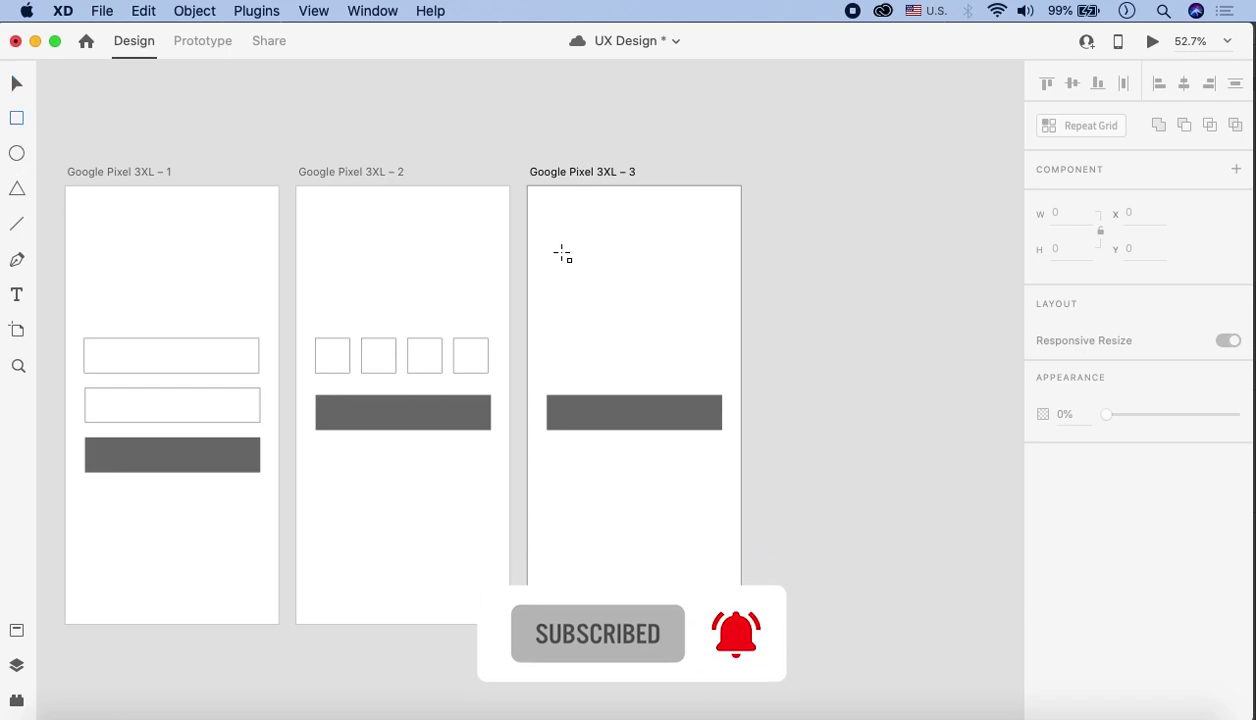
pyautogui.moveTo(553, 251); pyautogui.dragTo(713, 262)
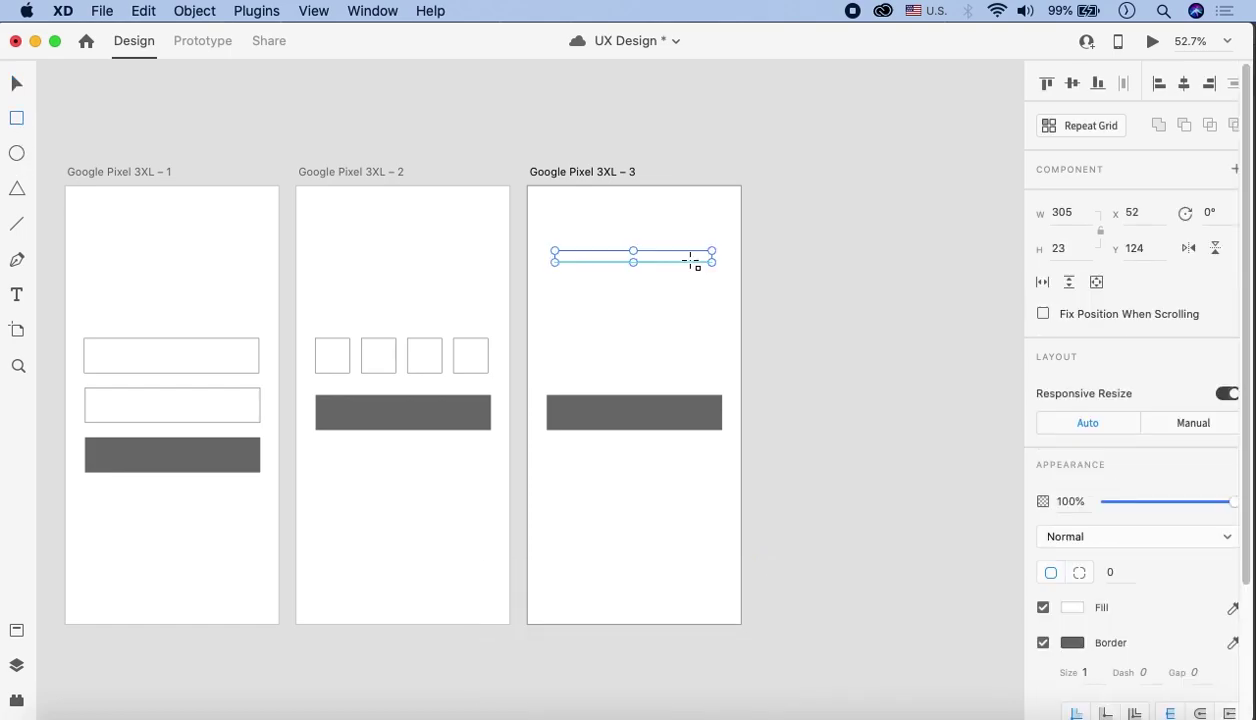
pyautogui.click(17, 85)
pyautogui.click(1043, 644)
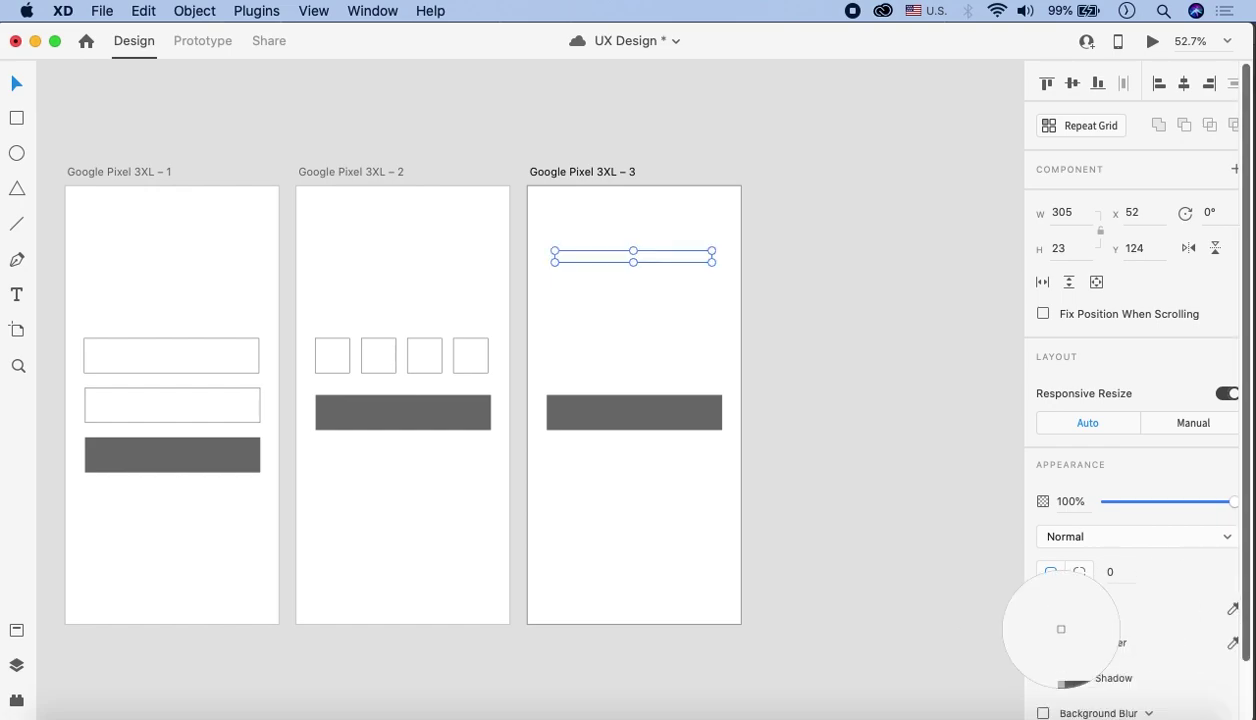
pyautogui.click(692, 257)
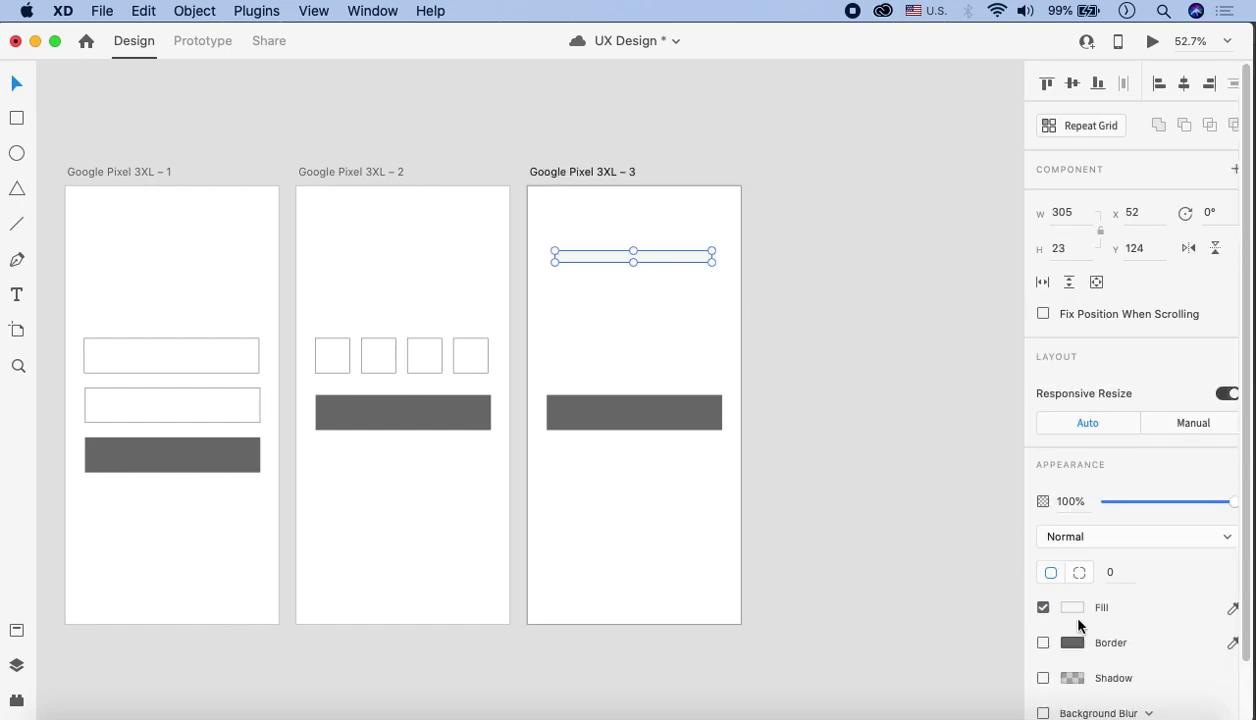
pyautogui.click(1043, 607)
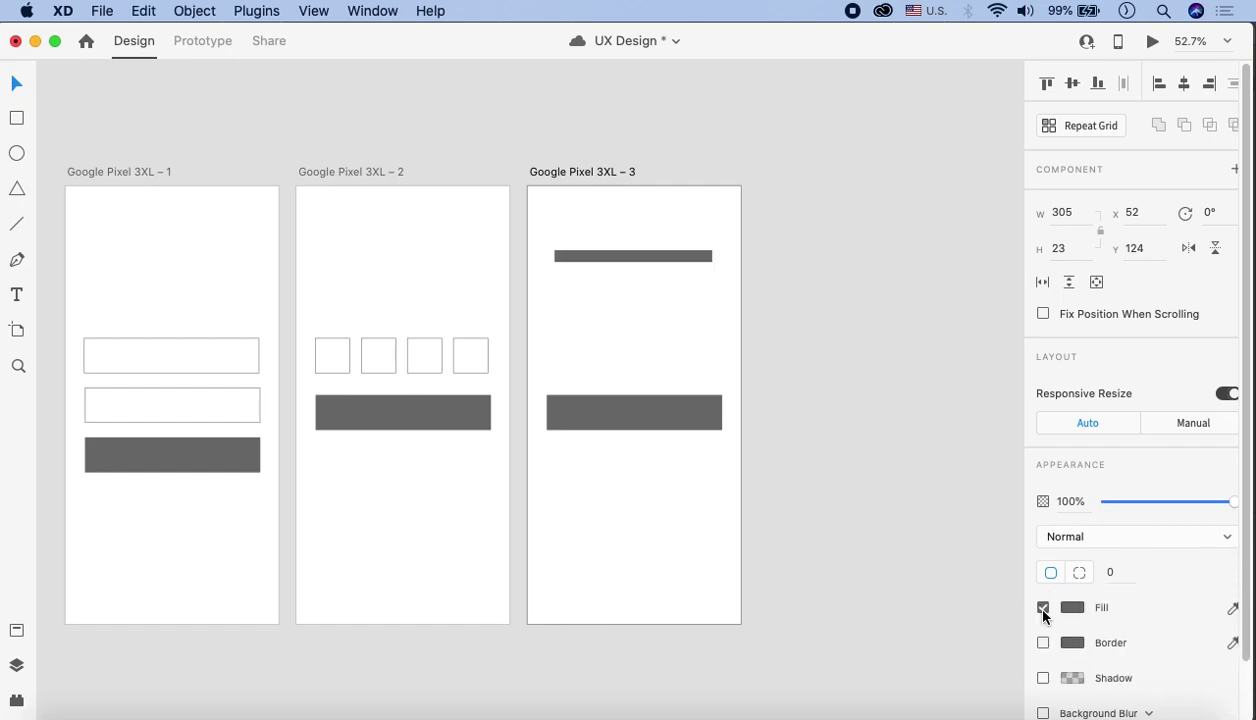
# Place two evenly spaced copies of the grey bar below it, the lowest at Y 206
pyautogui.moveTo(648, 266); pyautogui.dragTo(658, 305)
pyautogui.scroll(5, 701, 300)
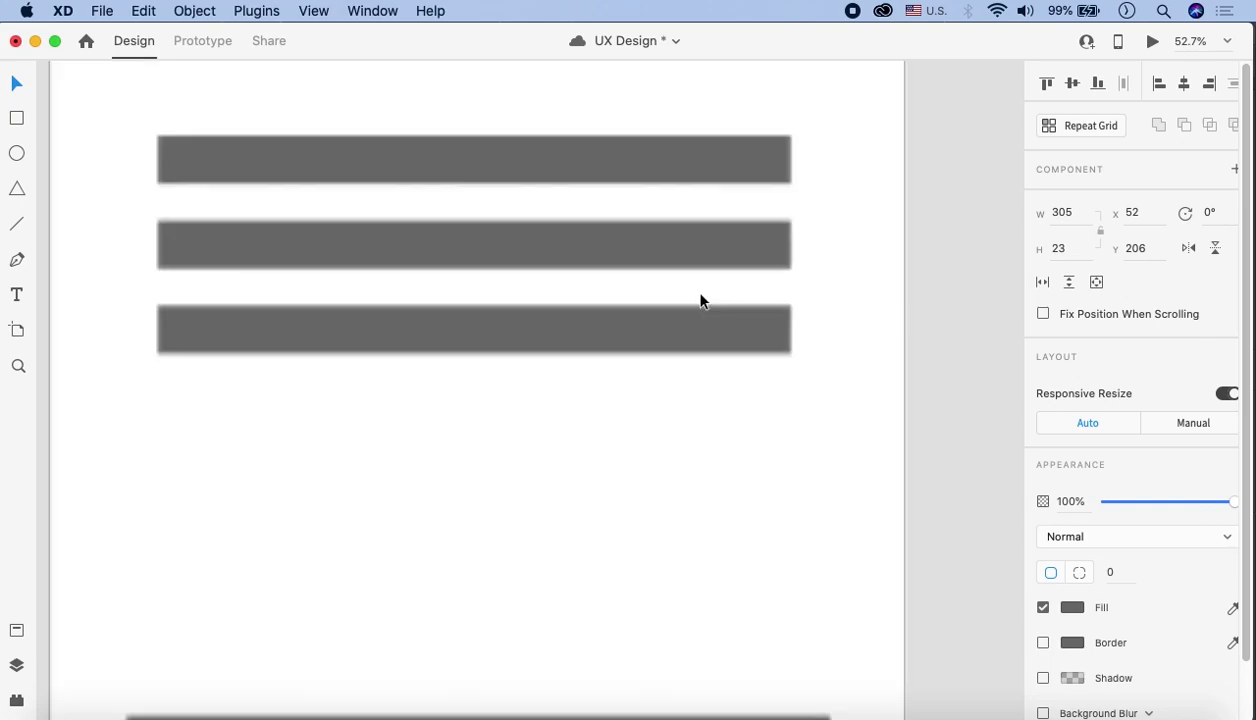
# Shorten the lowest of the three grey bars evenly from both ends, keeping it centred under the other two
pyautogui.moveTo(786, 330); pyautogui.dragTo(701, 334)
pyautogui.click(743, 381)
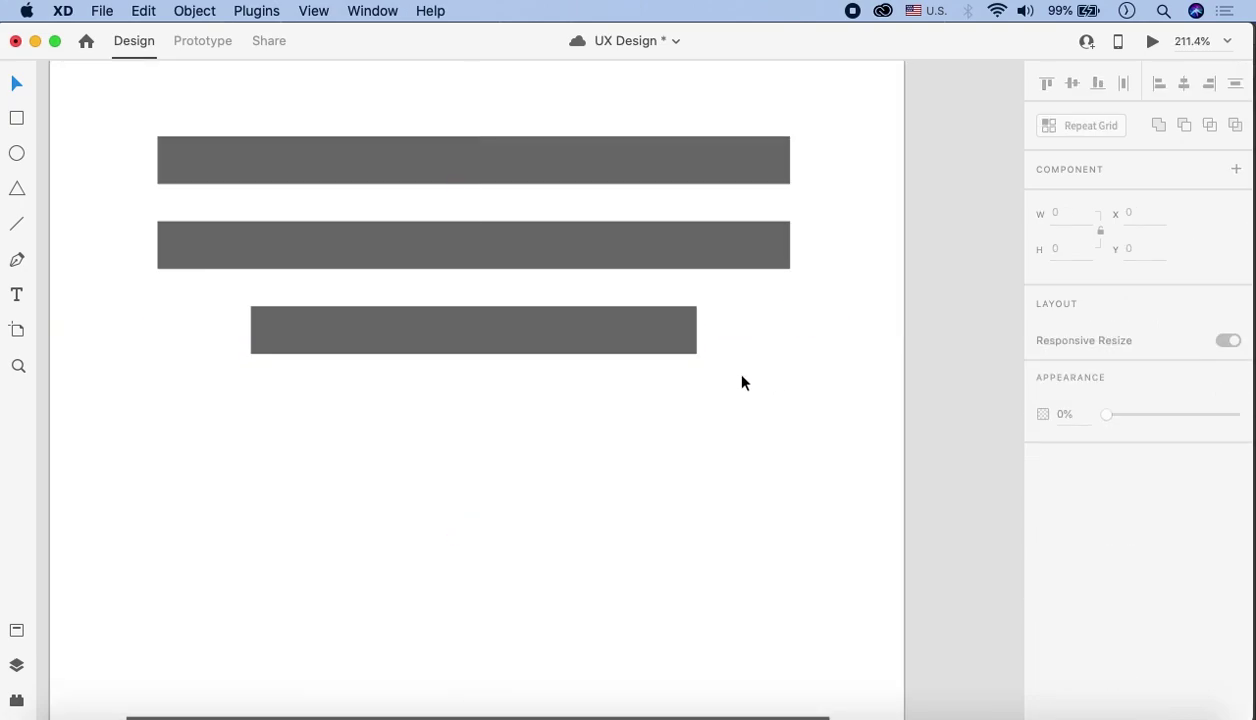
# Move the third artboard's grey button down near its bottom edge and the three bars down to around mid-height
pyautogui.scroll(-8, 729, 415)
pyautogui.scroll(-3, 690, 443)
pyautogui.hscroll(1, 690, 443)
pyautogui.moveTo(675, 425); pyautogui.dragTo(682, 573)
pyautogui.click(665, 292)
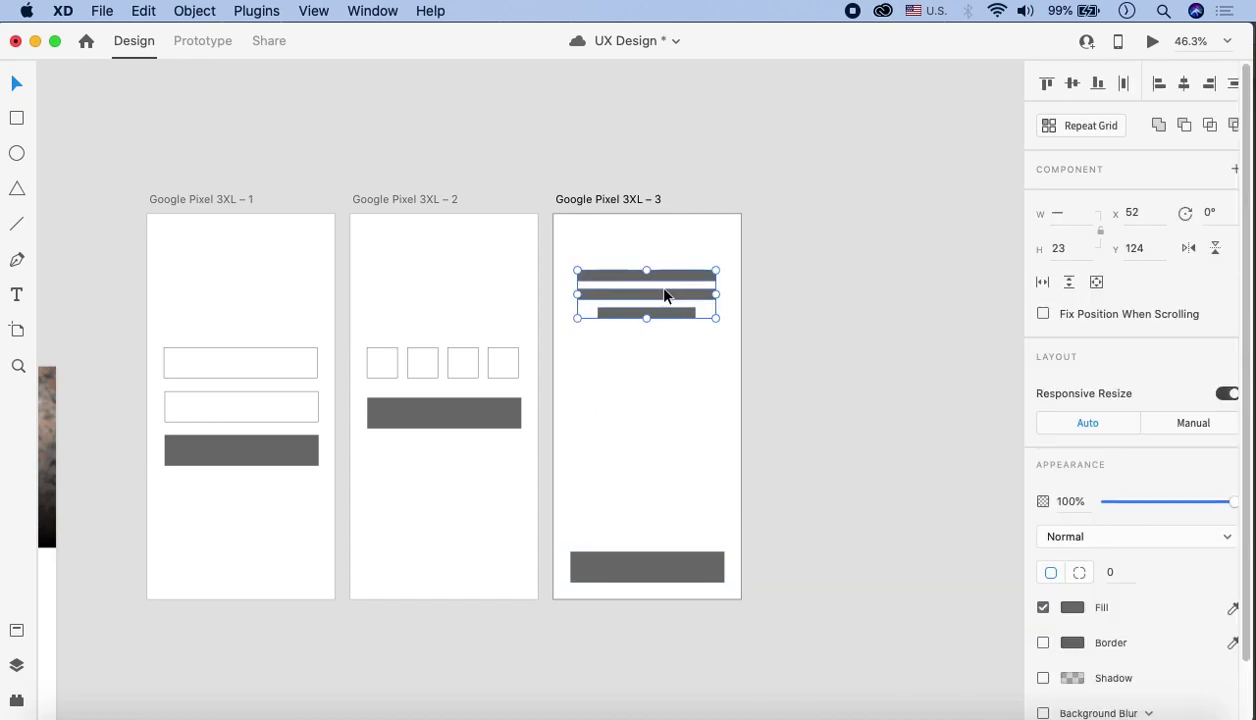
pyautogui.moveTo(679, 283); pyautogui.dragTo(673, 401)
pyautogui.click(751, 370)
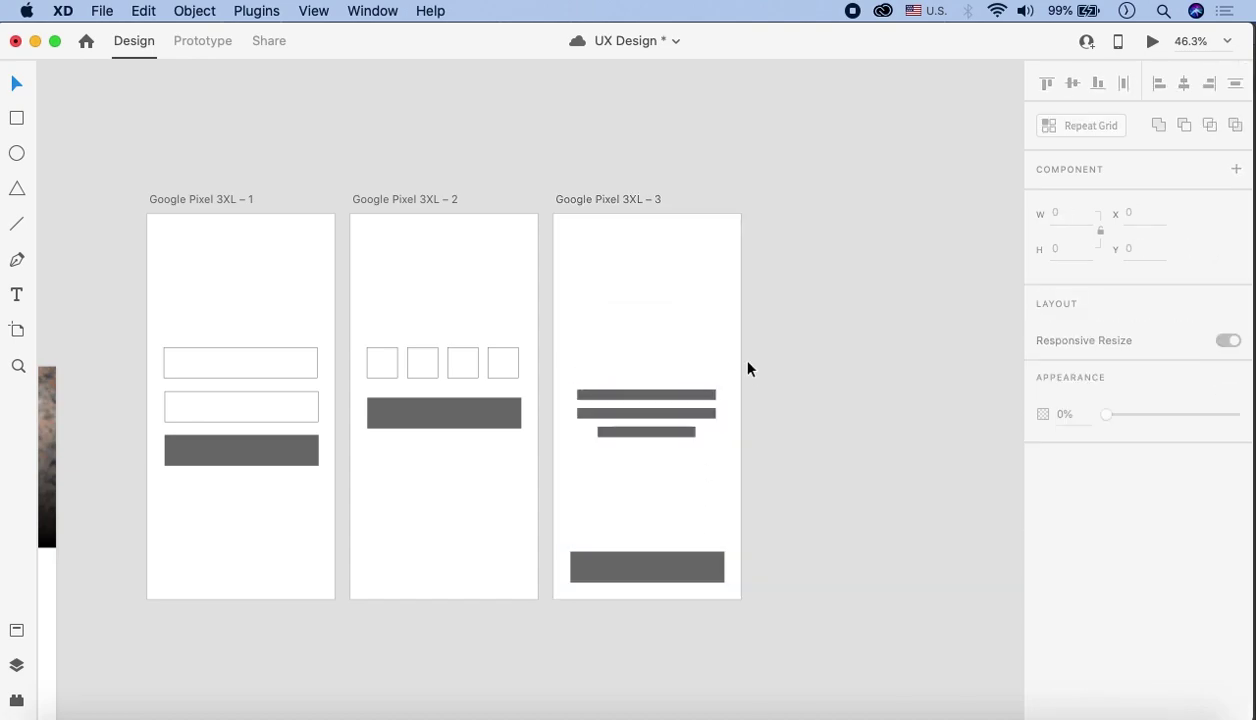
# Draw a circle about 118 × 118 and centre it above the three bars on the third artboard at X 147, Y 203
pyautogui.scroll(3, 755, 354)
pyautogui.hscroll(2, 550, 320)
pyautogui.scroll(1, 550, 320)
pyautogui.click(17, 154)
pyautogui.moveTo(497, 343)
pyautogui.mouseDown()
pyautogui.moveTo(569, 269)
pyautogui.moveTo(541, 300)
pyautogui.mouseUp()
pyautogui.click(19, 86)
pyautogui.moveTo(535, 328); pyautogui.dragTo(544, 337)
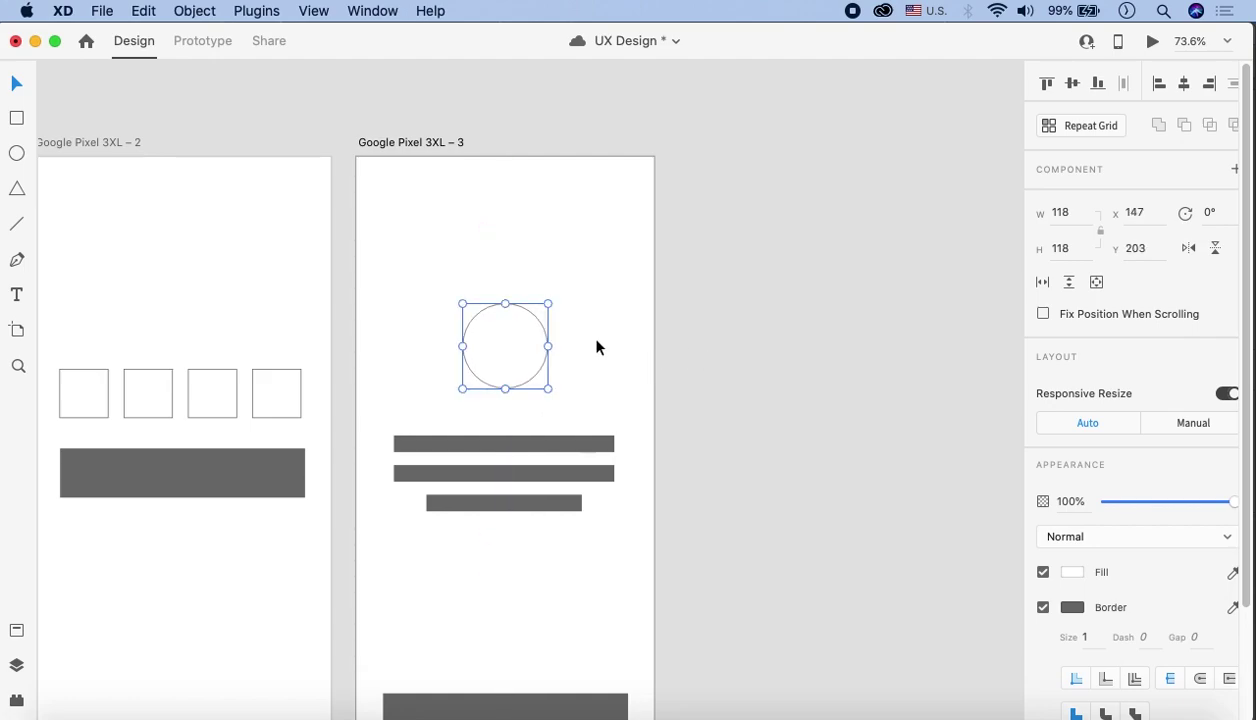
# Set the circle's border size to 5
pyautogui.click(1086, 637)
pyautogui.write('3')
pyautogui.press('Return')
pyautogui.click(620, 345)
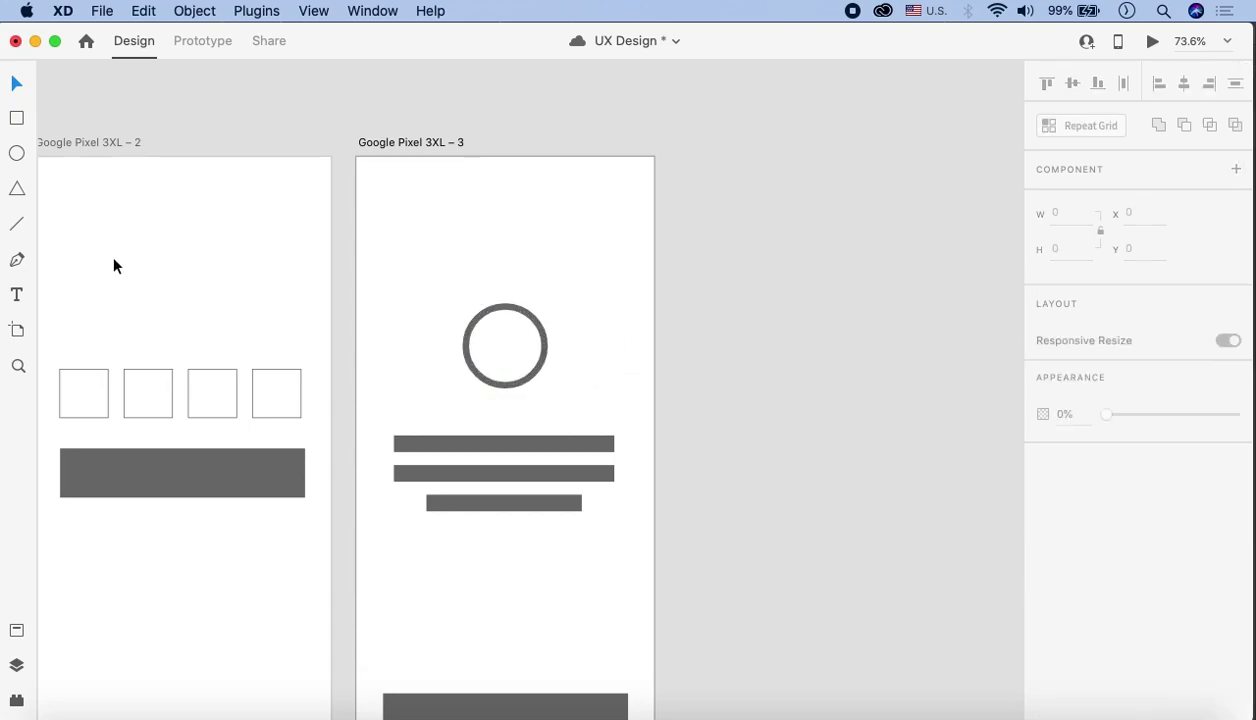
pyautogui.click(544, 339)
pyautogui.click(1086, 637)
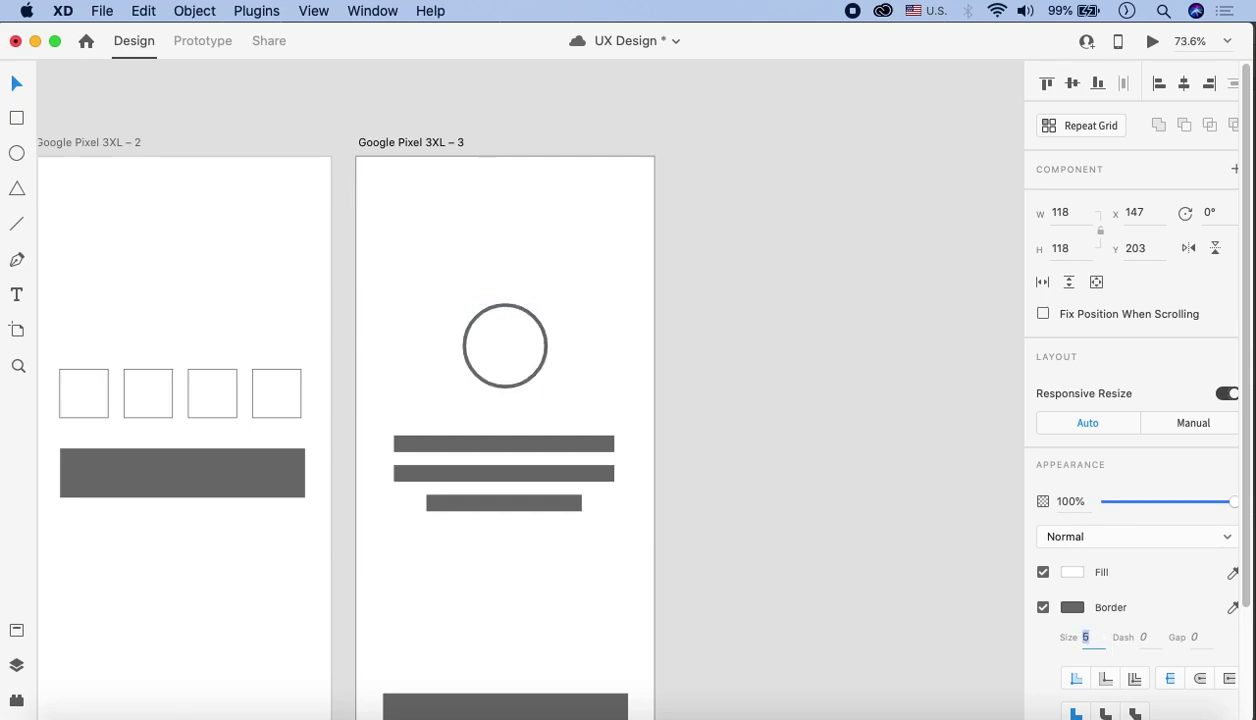
pyautogui.click(796, 407)
# Move the three wireframe artboards together further right of the persona cards, with the first at X 9721, Y 397
pyautogui.scroll(-3, 796, 407)
pyautogui.hscroll(-1, 565, 390)
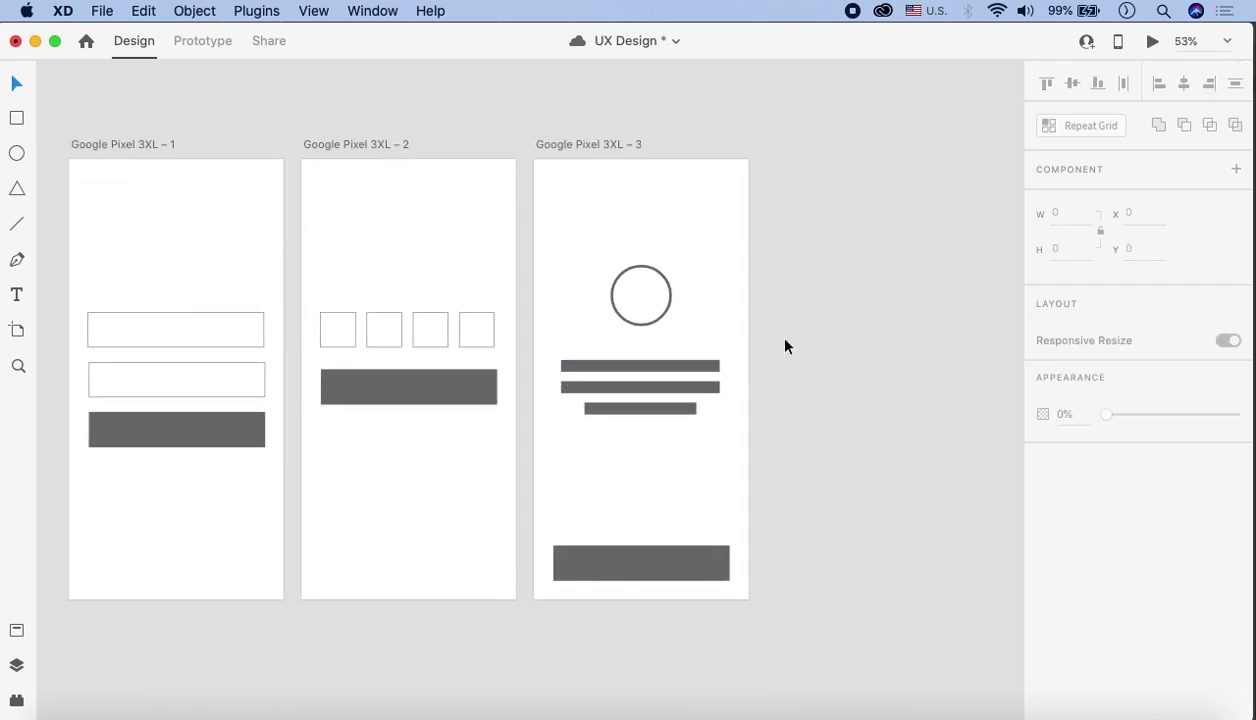
pyautogui.scroll(-1, 772, 348)
pyautogui.hscroll(-5, 768, 348)
pyautogui.scroll(-3, 768, 348)
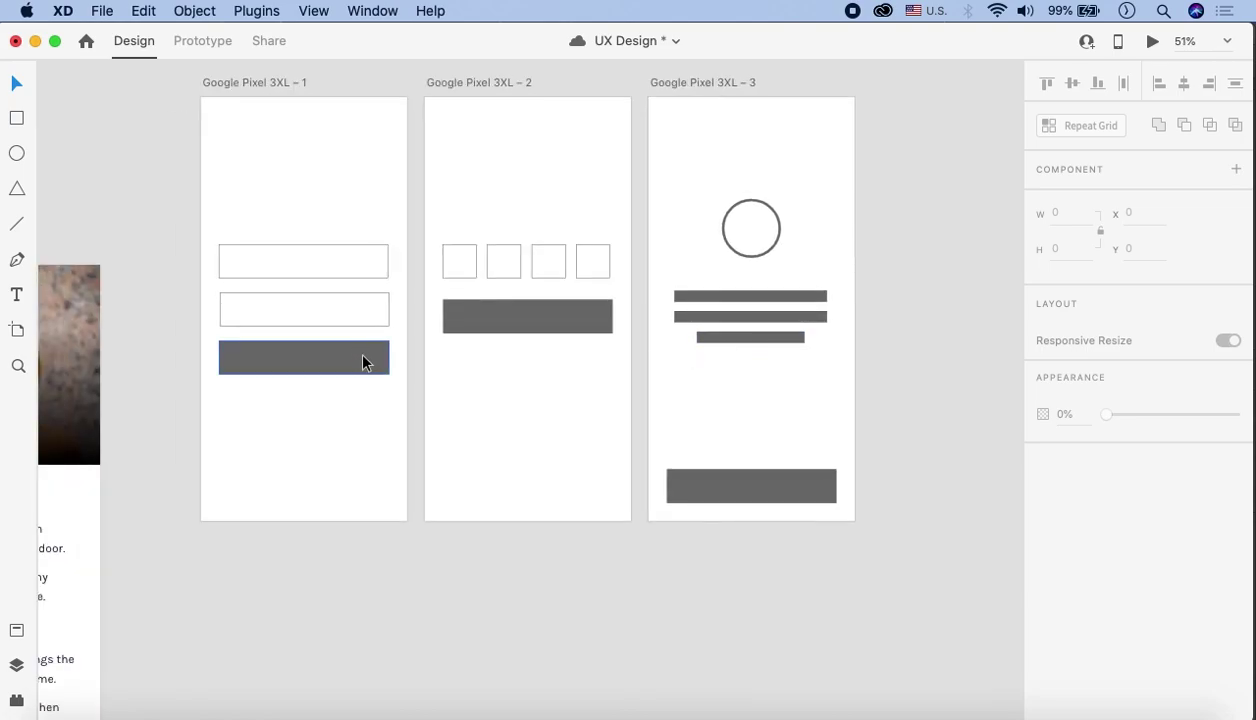
pyautogui.scroll(-10, 358, 363)
pyautogui.moveTo(333, 250); pyautogui.dragTo(498, 406)
pyautogui.moveTo(498, 285); pyautogui.dragTo(552, 302)
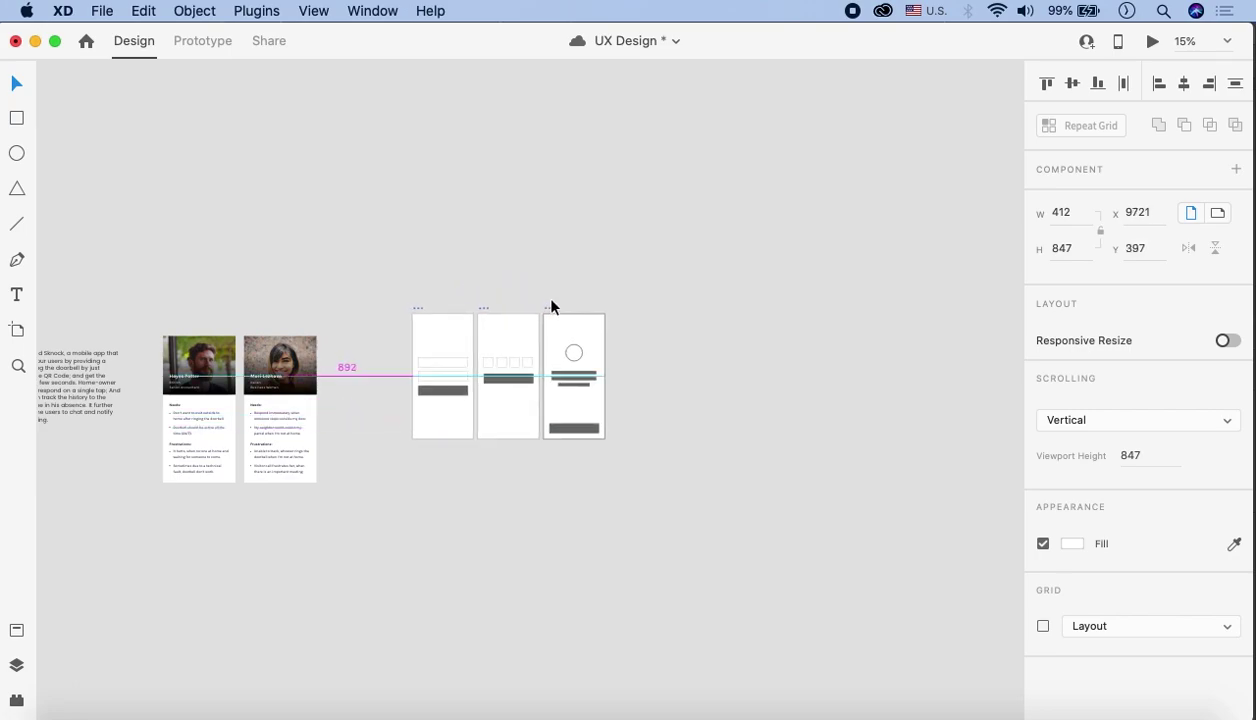
pyautogui.press('Escape')
pyautogui.scroll(5, 552, 429)
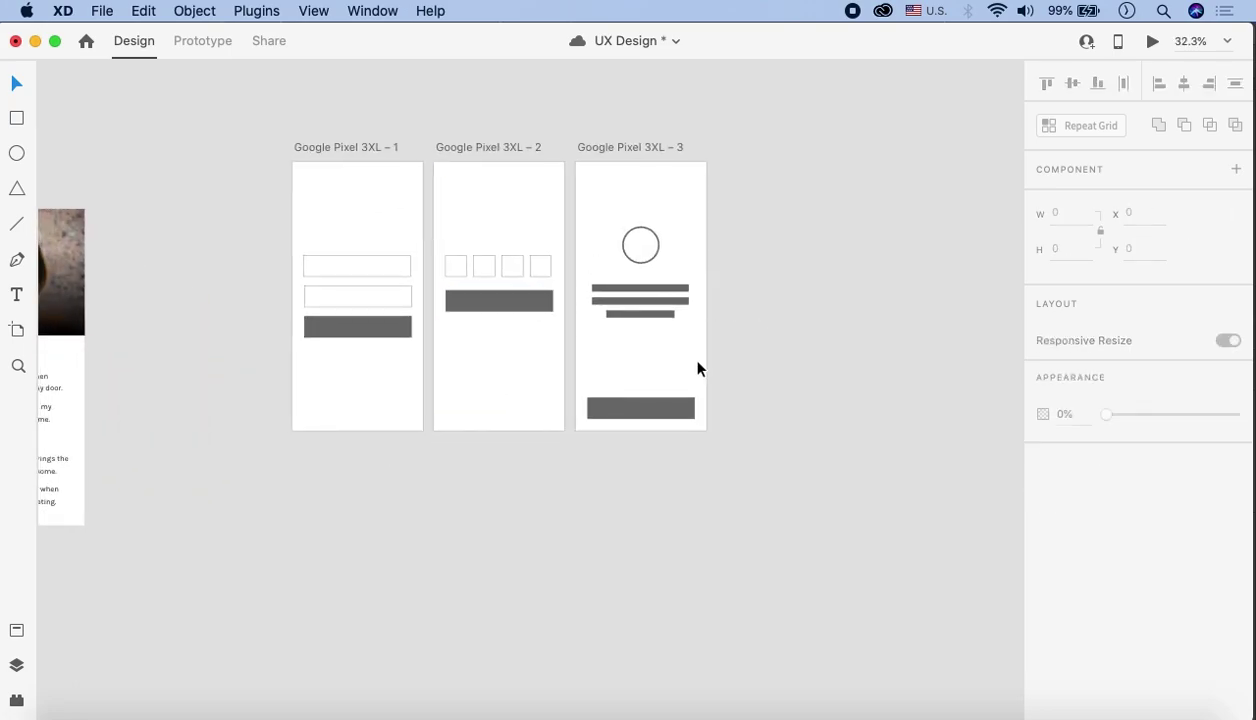
# Duplicate the third artboard below the first one and delete the circle and three bars from the copy
pyautogui.scroll(-2, 541, 244)
pyautogui.hscroll(-2, 541, 244)
pyautogui.click(648, 125)
pyautogui.moveTo(659, 124); pyautogui.dragTo(376, 485)
pyautogui.click(541, 499)
pyautogui.scroll(5, 550, 485)
pyautogui.moveTo(489, 306); pyautogui.dragTo(457, 303)
pyautogui.scroll(-3, 590, 315)
pyautogui.click(651, 357)
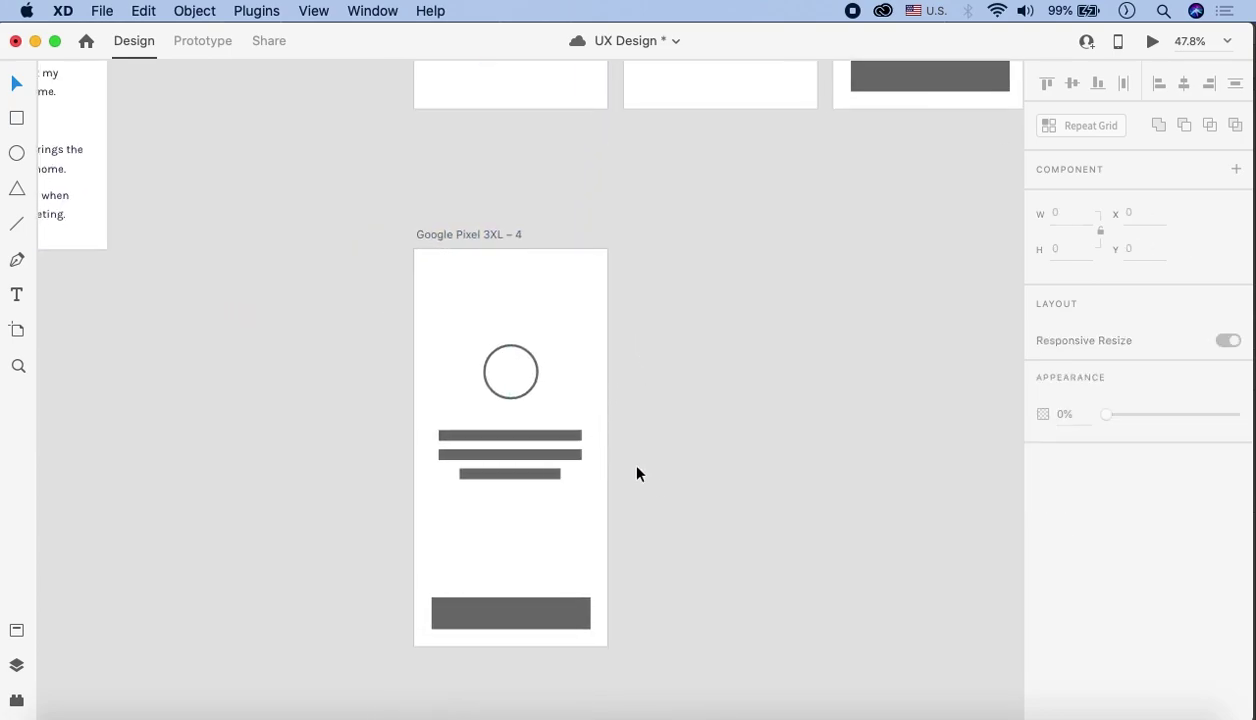
pyautogui.moveTo(494, 343); pyautogui.dragTo(494, 343)
pyautogui.press('Delete')
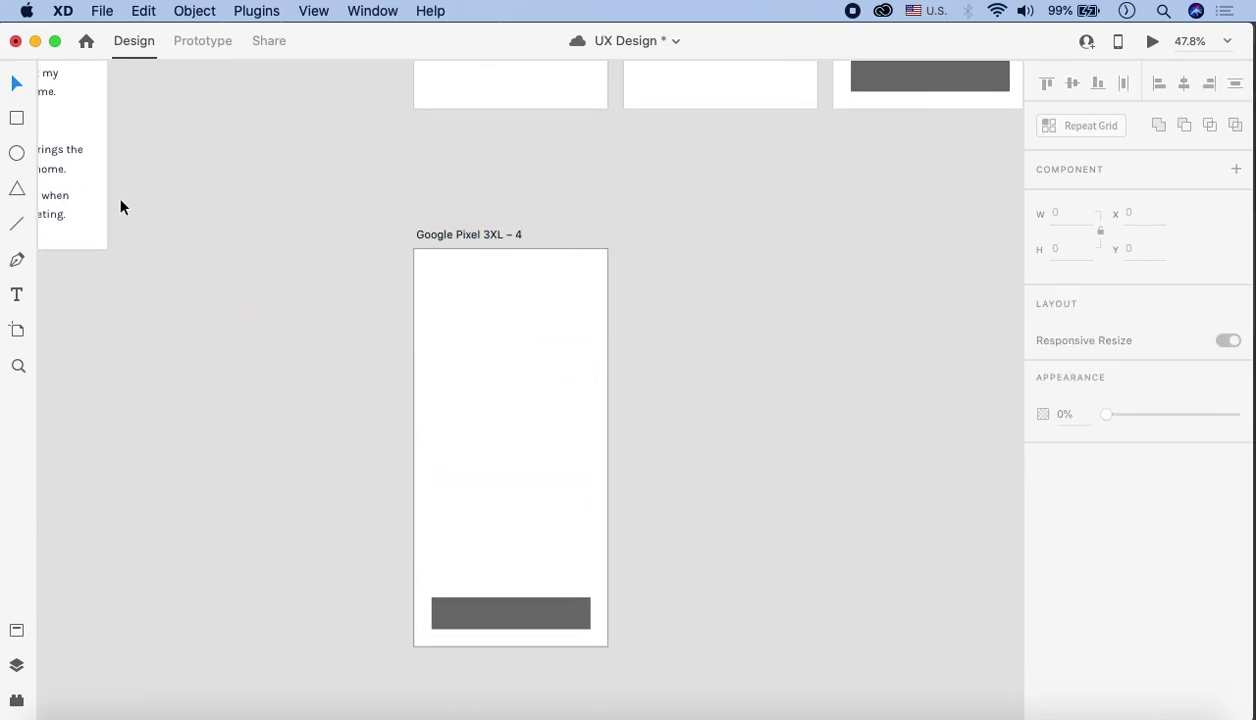
# Draw an open corner bracket about 55 × 61 with the Pen tool near the upper left of the fourth artboard
pyautogui.scroll(5, 516, 454)
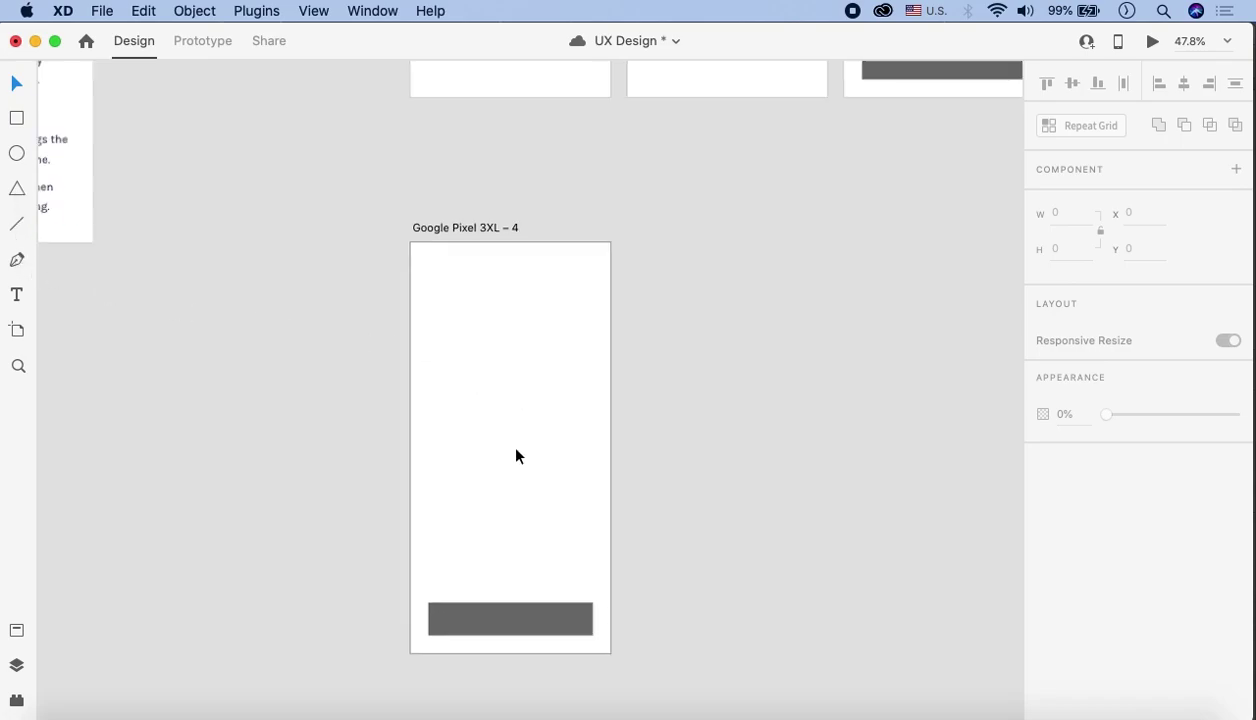
pyautogui.hscroll(1, 450, 380)
pyautogui.scroll(1, 393, 322)
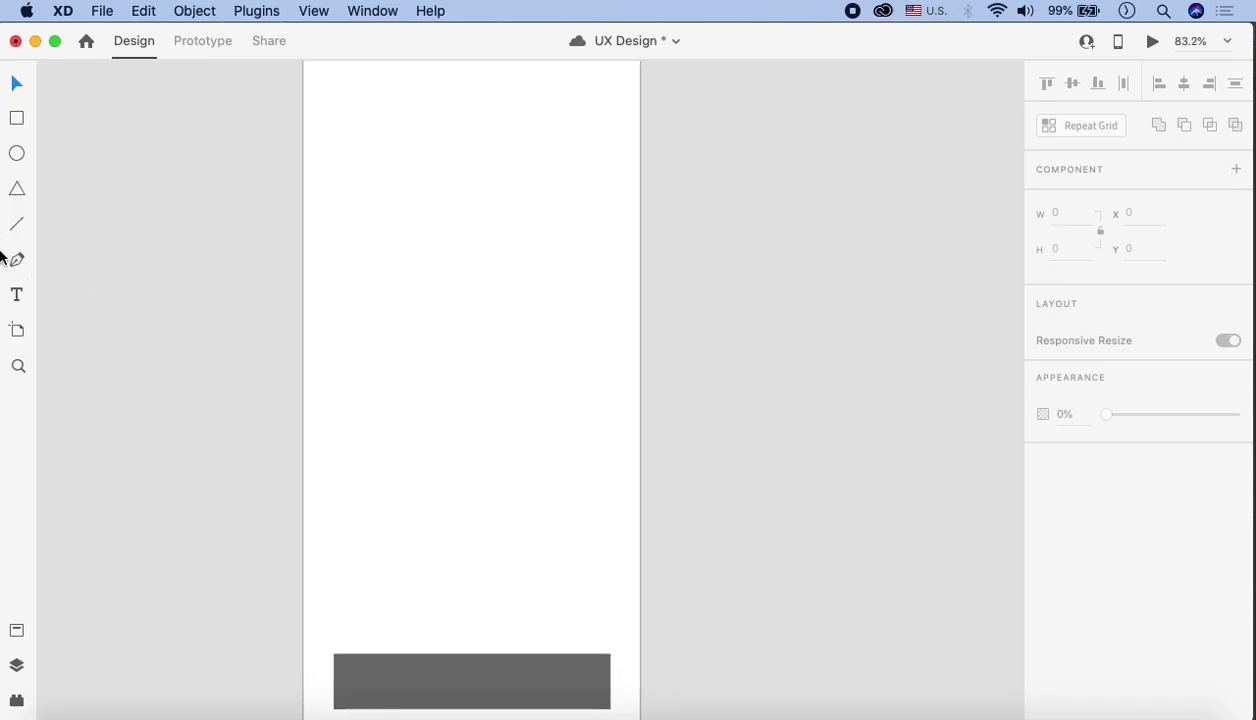
pyautogui.click(14, 262)
pyautogui.scroll(5, 552, 244)
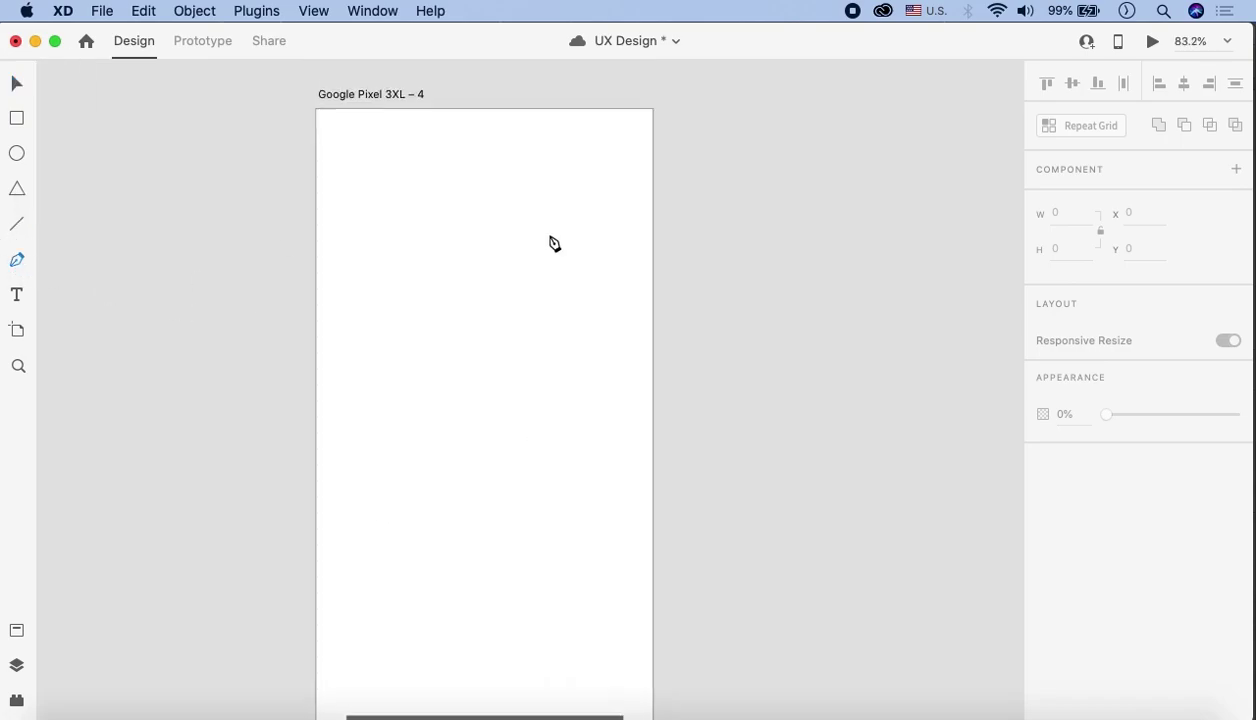
pyautogui.click(347, 298)
pyautogui.click(347, 249)
pyautogui.click(393, 250)
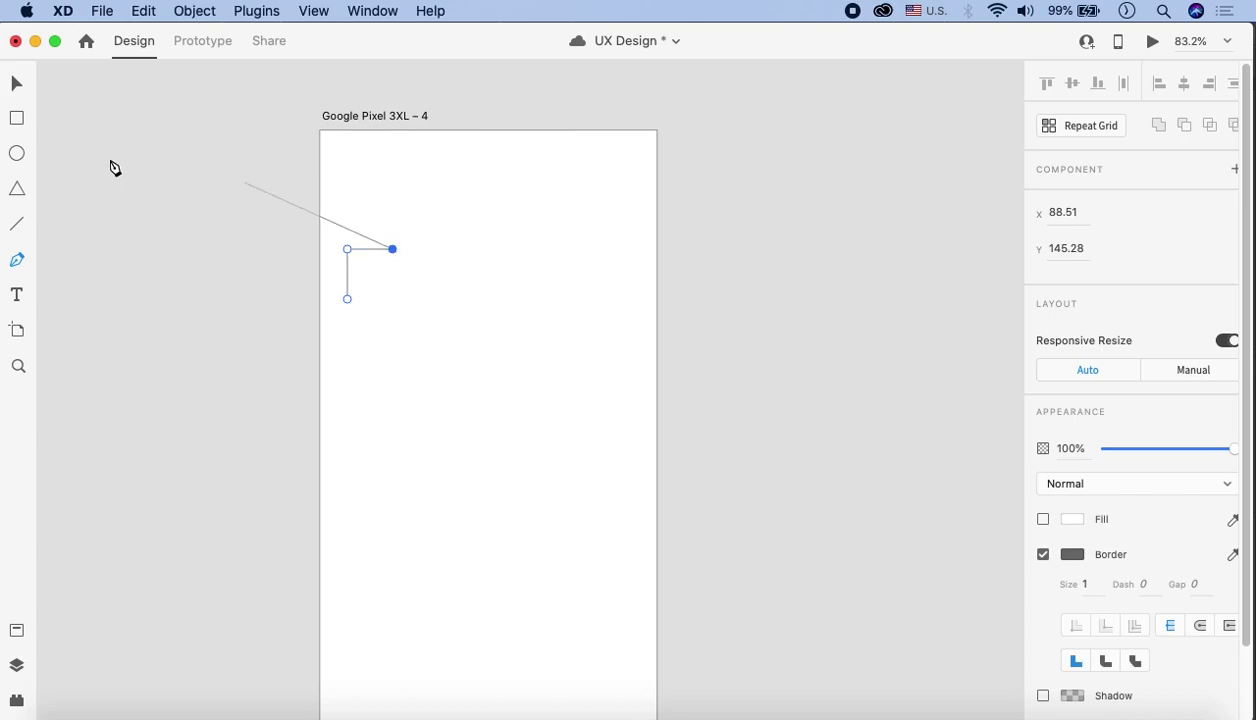
pyautogui.click(16, 83)
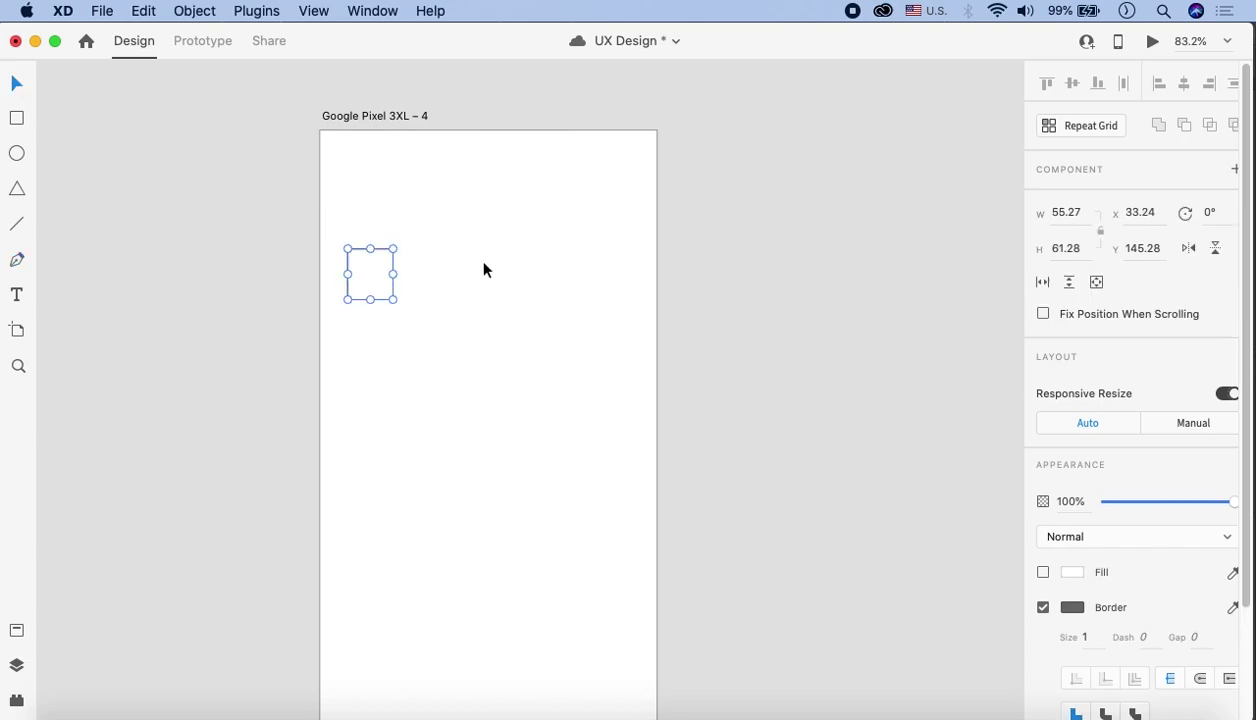
# Set the corner bracket's border size to 5
pyautogui.click(1084, 637)
pyautogui.press('Up')
pyautogui.press('Up')
pyautogui.press('Up')
pyautogui.press('Up')
pyautogui.click(777, 340)
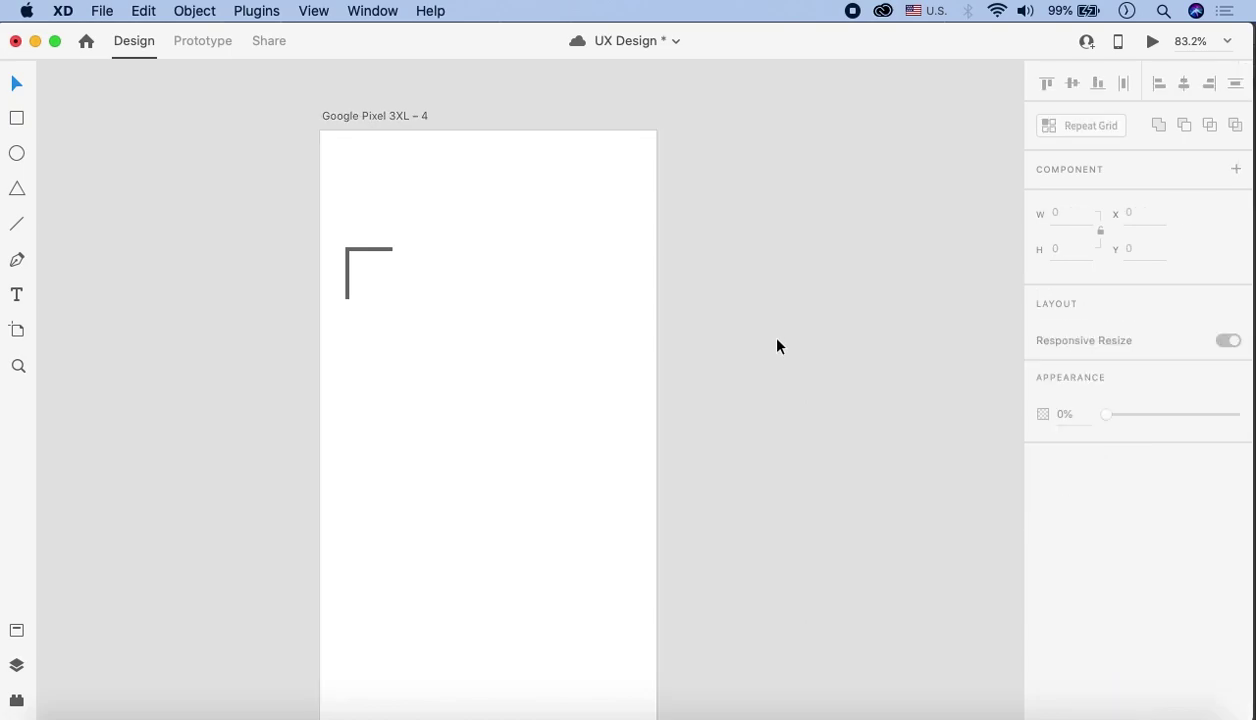
# Copy the corner bracket across to X 315.24 at the same height and flip the copy horizontally
pyautogui.click(390, 252)
pyautogui.moveTo(381, 251); pyautogui.dragTo(612, 266)
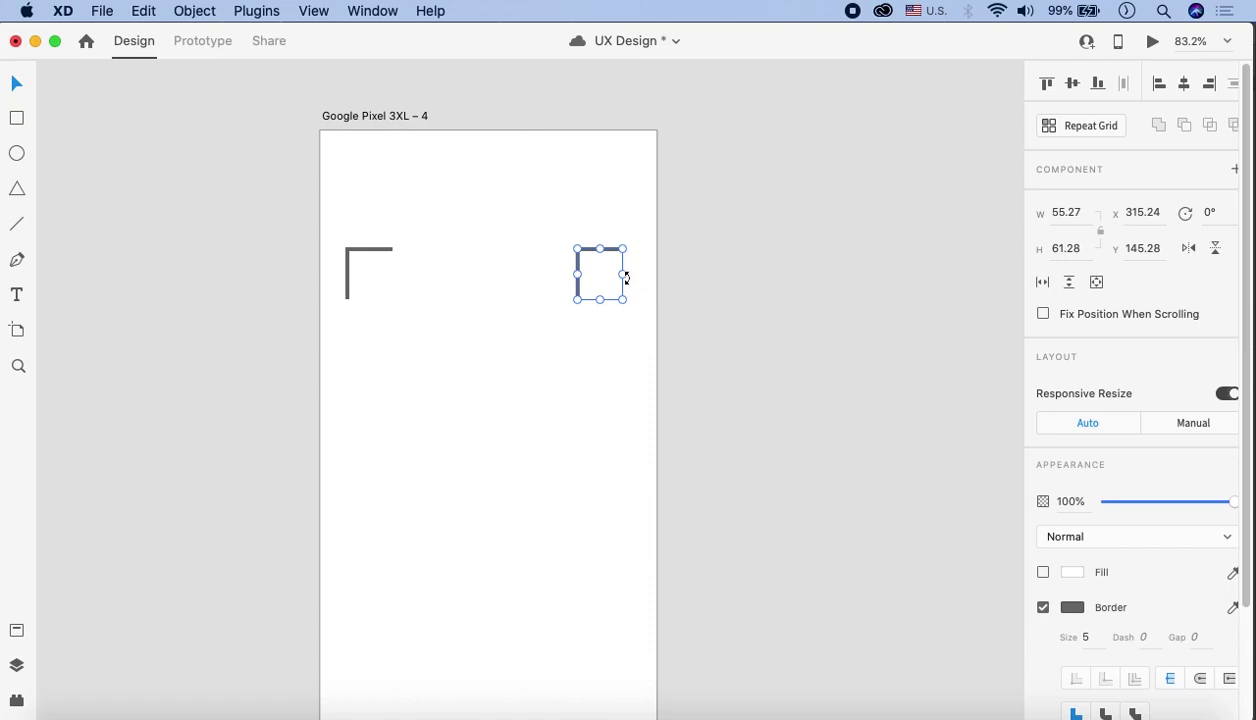
pyautogui.click(1189, 256)
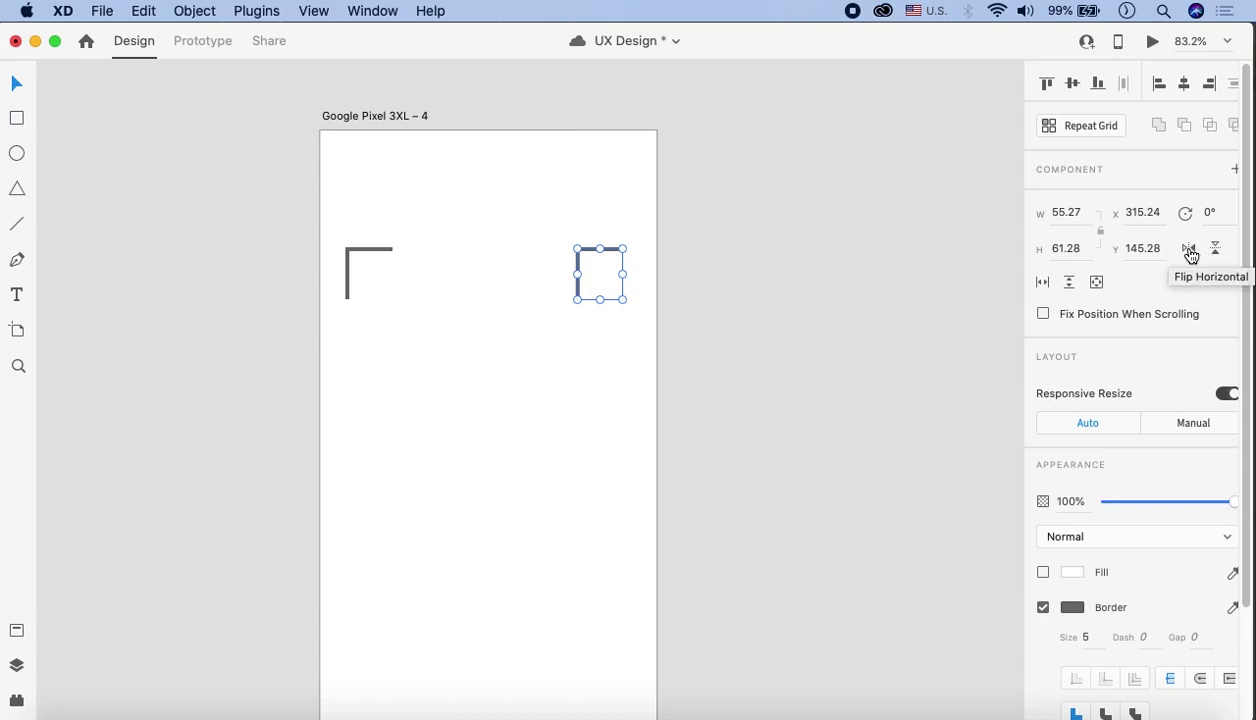
pyautogui.click(631, 300)
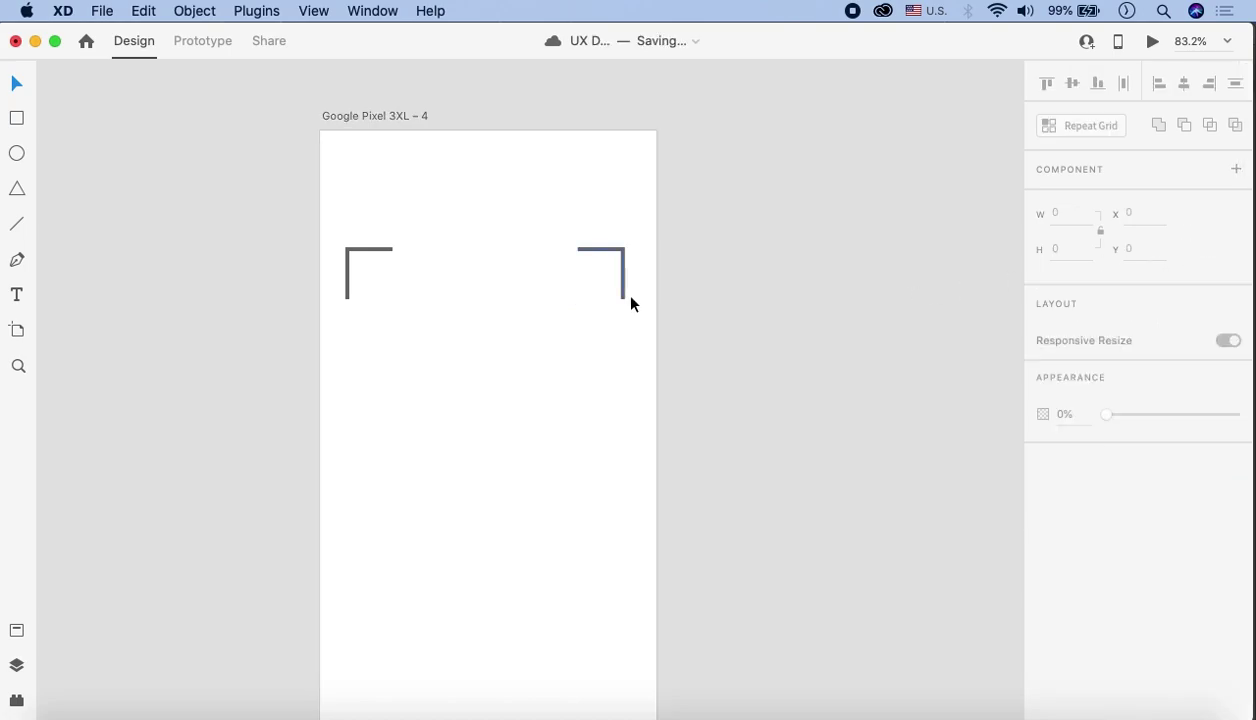
# Copy both corner brackets straight down to Y 551.28 and flip the copies vertically to complete the scan frame
pyautogui.scroll(-3, 684, 342)
pyautogui.moveTo(684, 340); pyautogui.dragTo(527, 432)
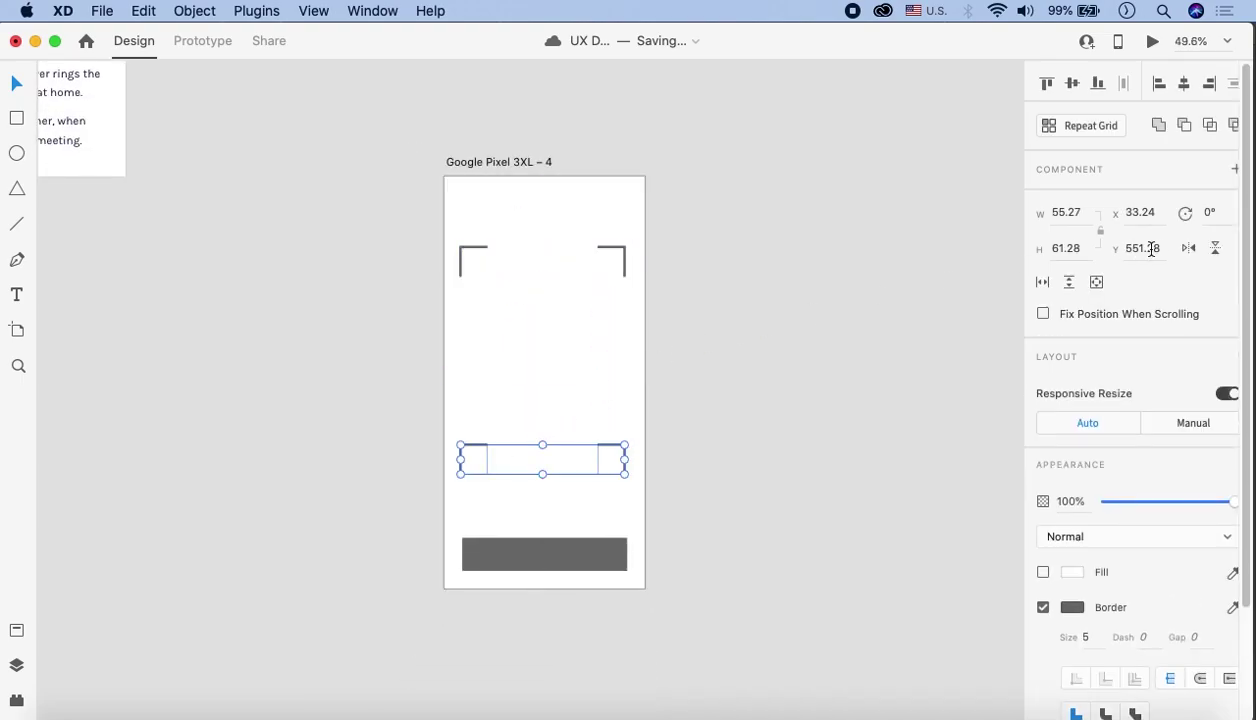
pyautogui.click(1216, 250)
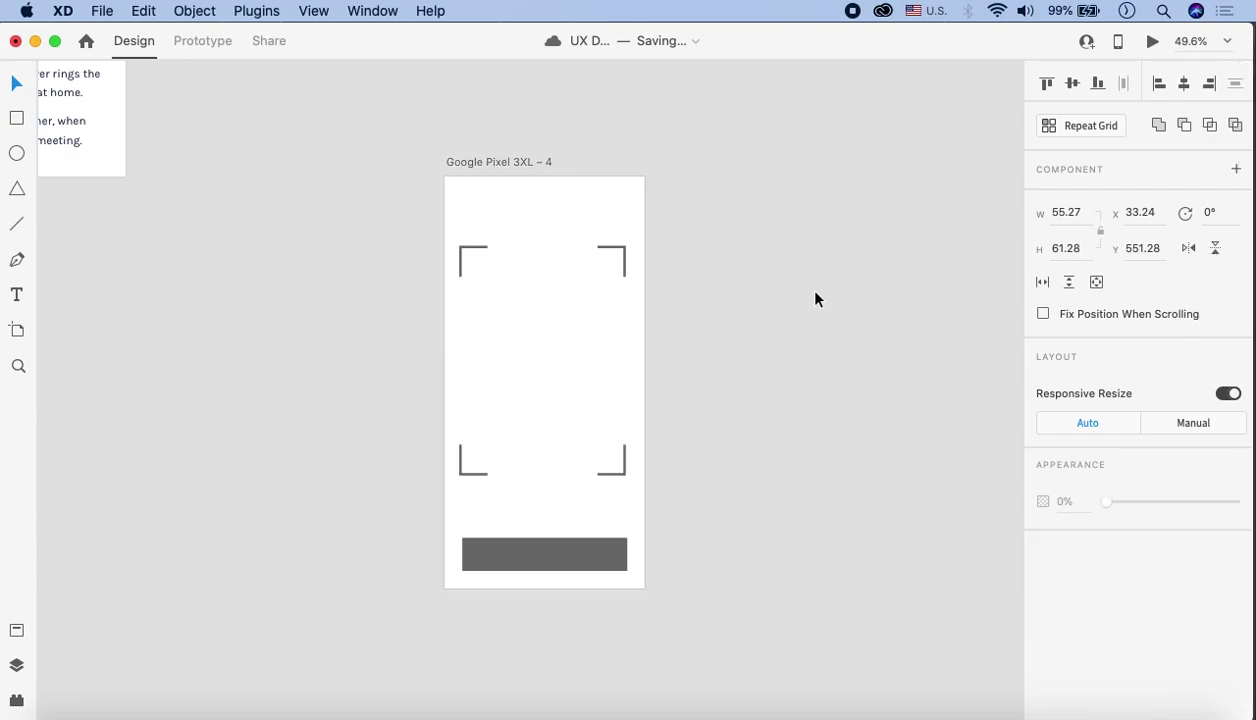
pyautogui.click(621, 289)
# Move the two upper corner brackets down to Y 186.28 to shorten the scan frame
pyautogui.click(458, 252)
pyautogui.keyDown('shift'); pyautogui.click(601, 250); pyautogui.keyUp('shift')
pyautogui.moveTo(601, 250); pyautogui.dragTo(597, 270)
pyautogui.click(650, 398)
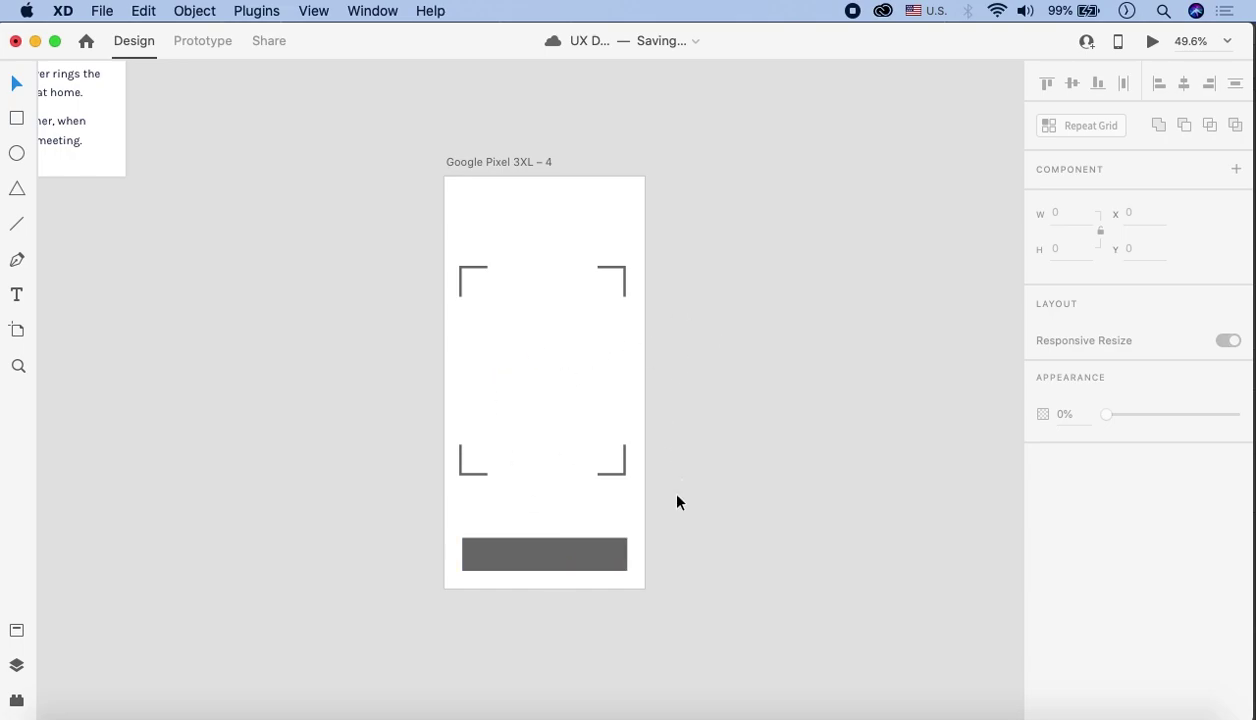
# Shift the two left corner brackets slightly inward to line up with the left edge of the grey button
pyautogui.hscroll(5, 661, 469)
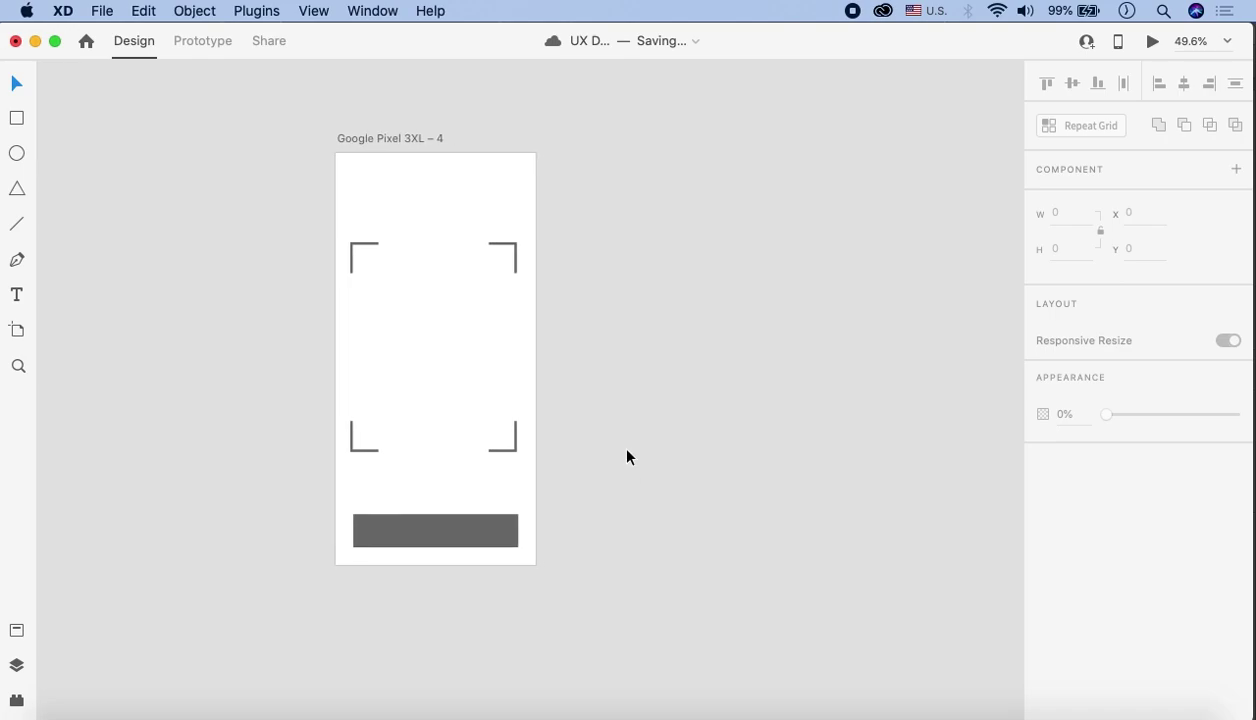
pyautogui.hscroll(7, 586, 420)
pyautogui.scroll(3, 532, 395)
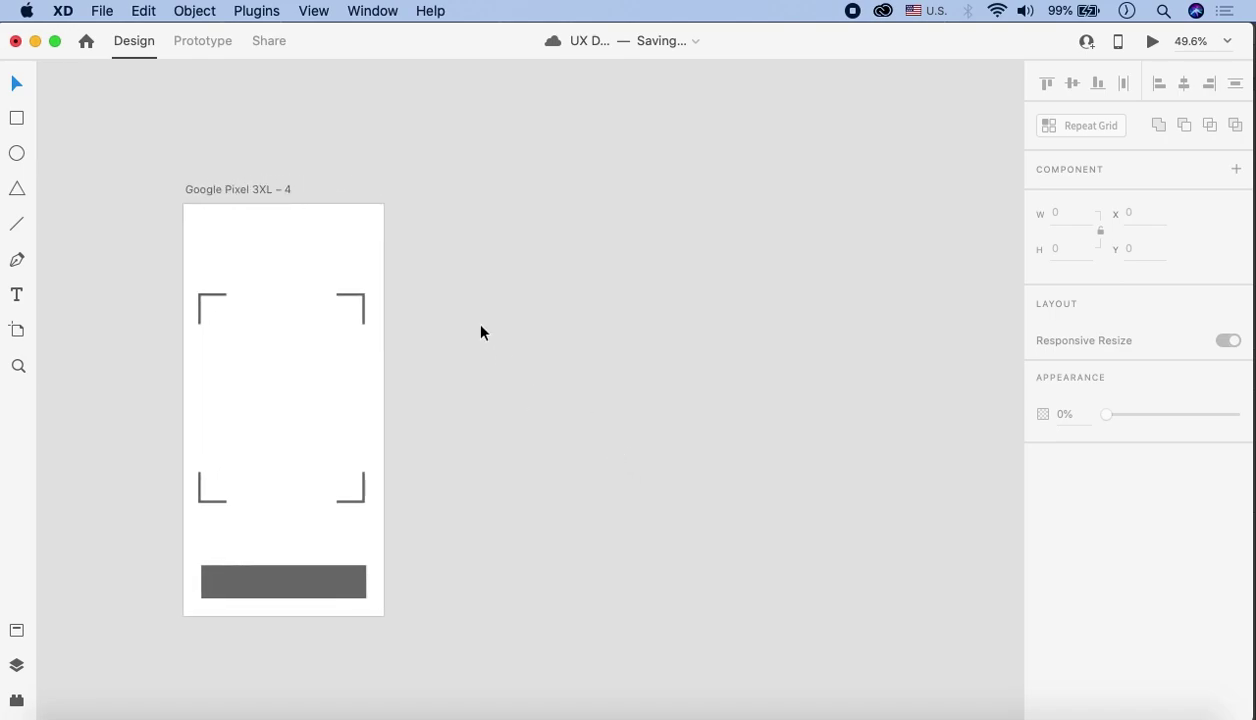
pyautogui.hscroll(-5, 480, 333)
pyautogui.scroll(-2, 339, 358)
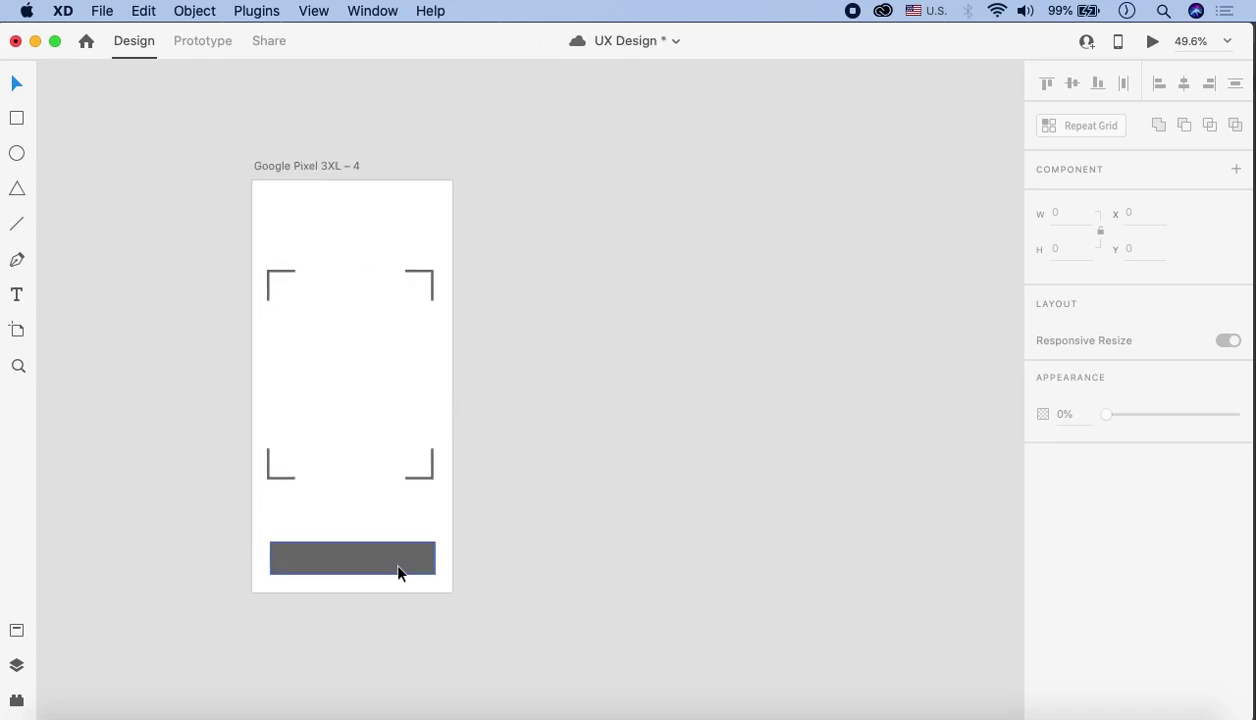
pyautogui.moveTo(253, 280); pyautogui.dragTo(342, 409)
pyautogui.press('super+z')
pyautogui.click(266, 291)
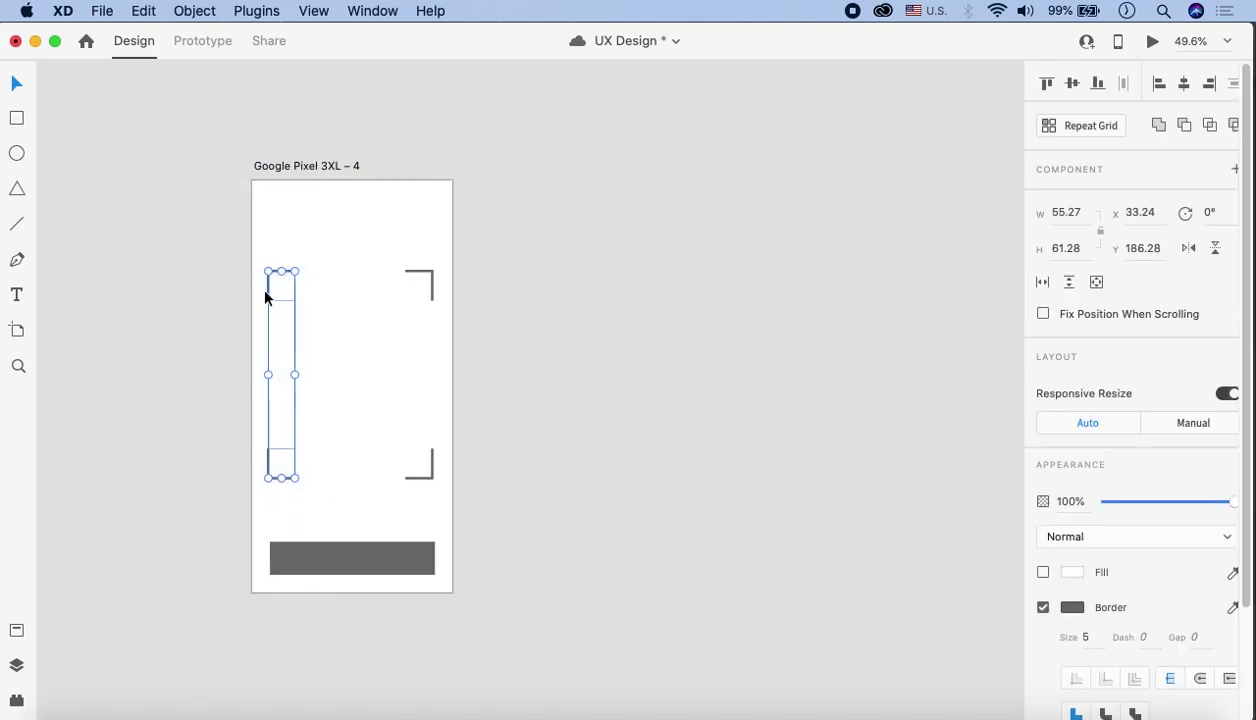
pyautogui.press('super+z')
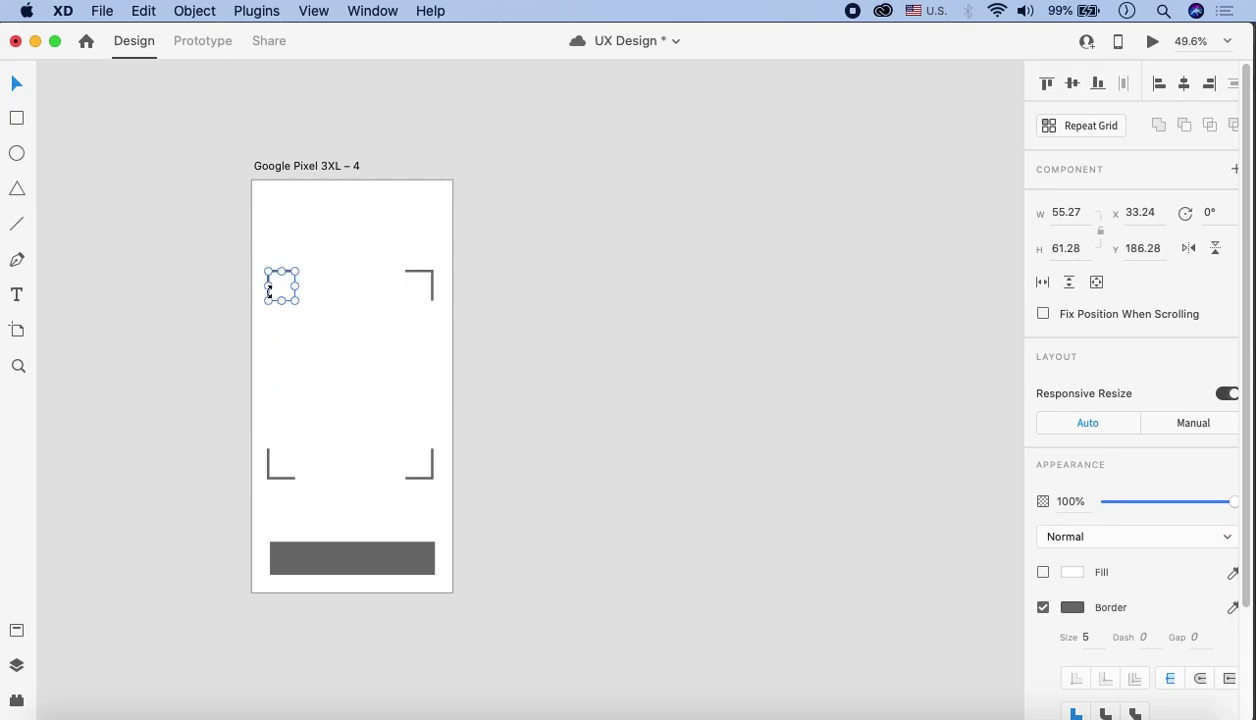
pyautogui.press('super+shift+z')
pyautogui.scroll(5, 255, 470)
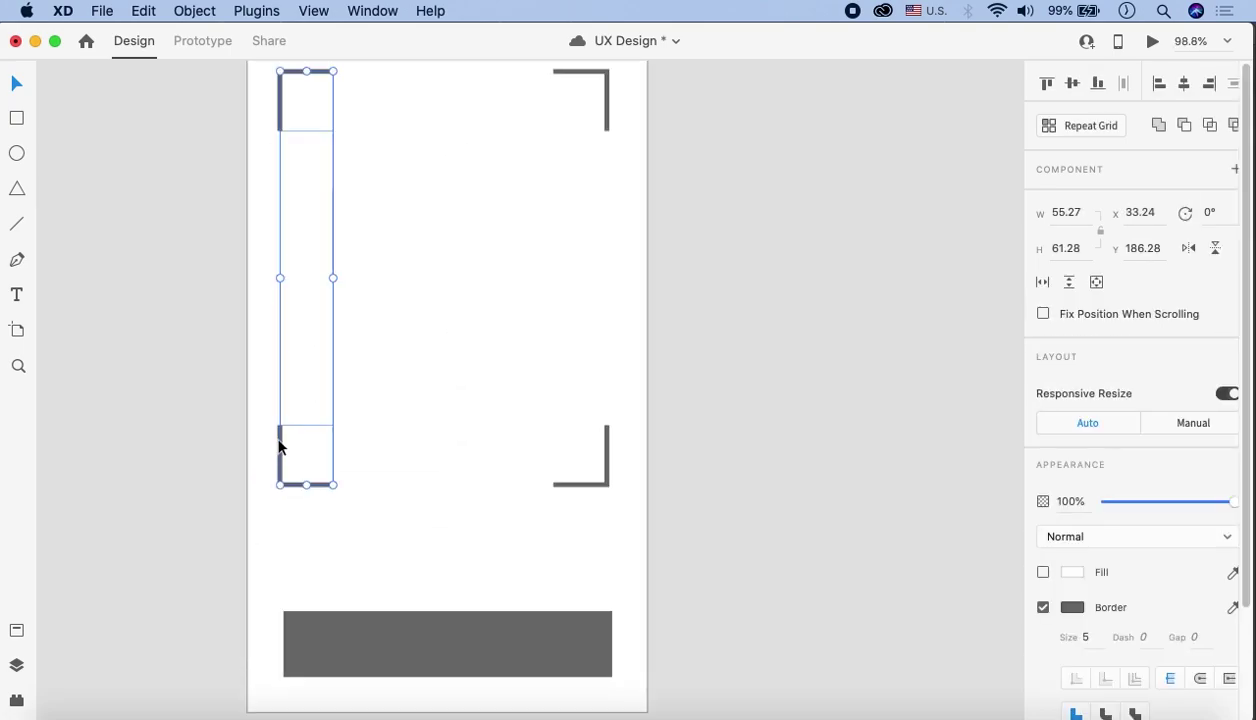
pyautogui.moveTo(288, 441); pyautogui.dragTo(305, 434)
# Shift the two right corner brackets slightly outward to line up with the right edge of the grey button
pyautogui.hscroll(3, 625, 437)
pyautogui.scroll(-5, 600, 455)
pyautogui.click(550, 412)
pyautogui.click(538, 247)
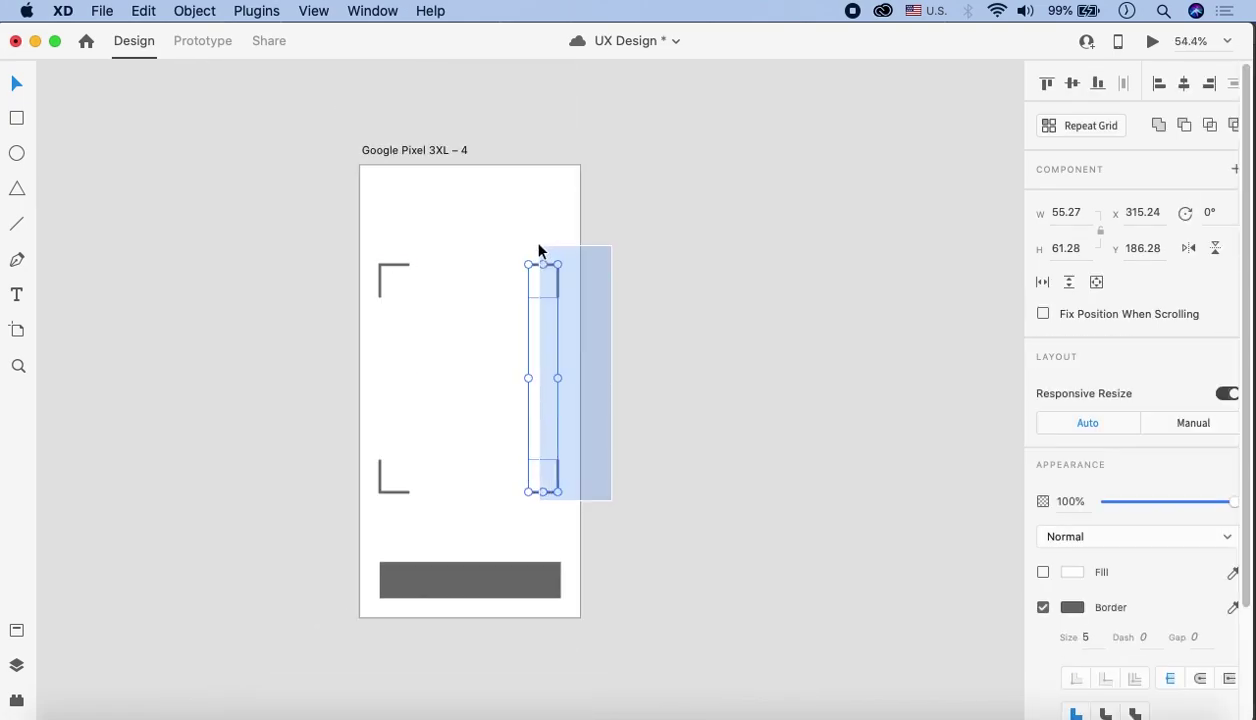
pyautogui.scroll(3, 548, 325)
pyautogui.moveTo(547, 247)
pyautogui.mouseDown()
pyautogui.moveTo(536, 258)
pyautogui.moveTo(551, 252)
pyautogui.mouseUp()
pyautogui.click(643, 325)
# Duplicate the second artboard into the lower row, beside the scan frame artboard, at X 10171, Y 1572
pyautogui.scroll(-5, 643, 325)
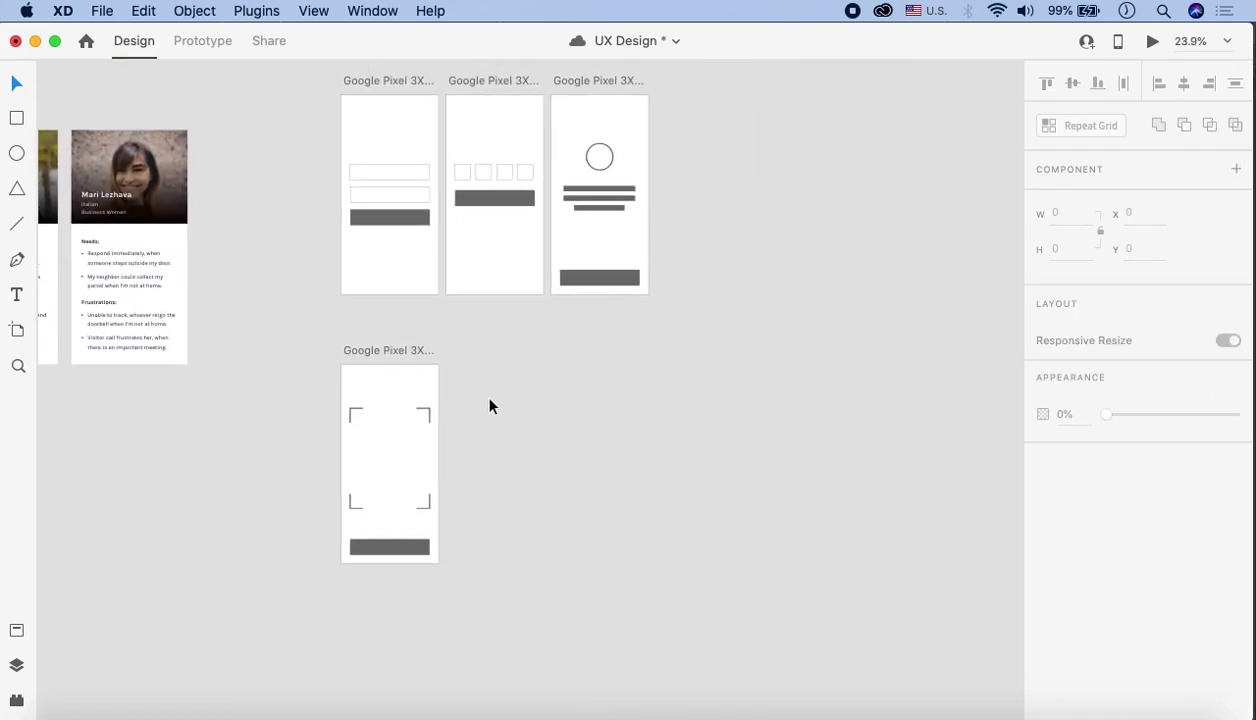
pyautogui.scroll(2, 393, 487)
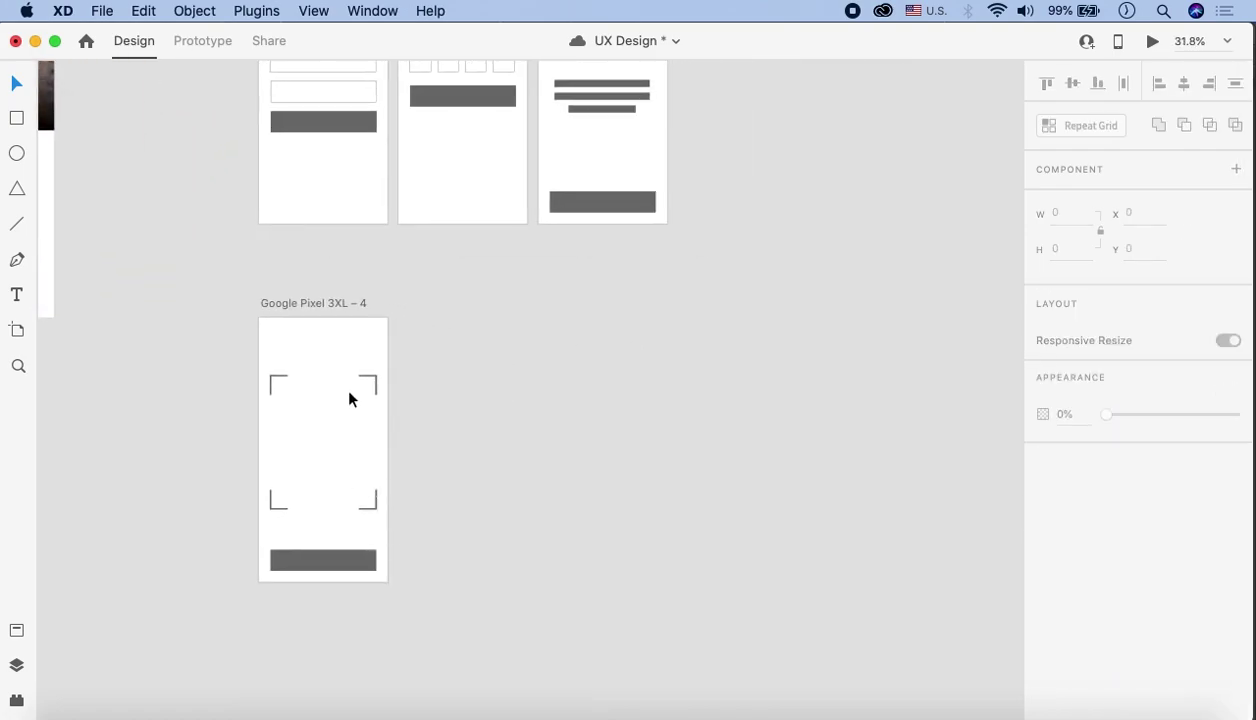
pyautogui.scroll(3, 350, 410)
pyautogui.scroll(2, 420, 130)
pyautogui.doubleClick(445, 78)
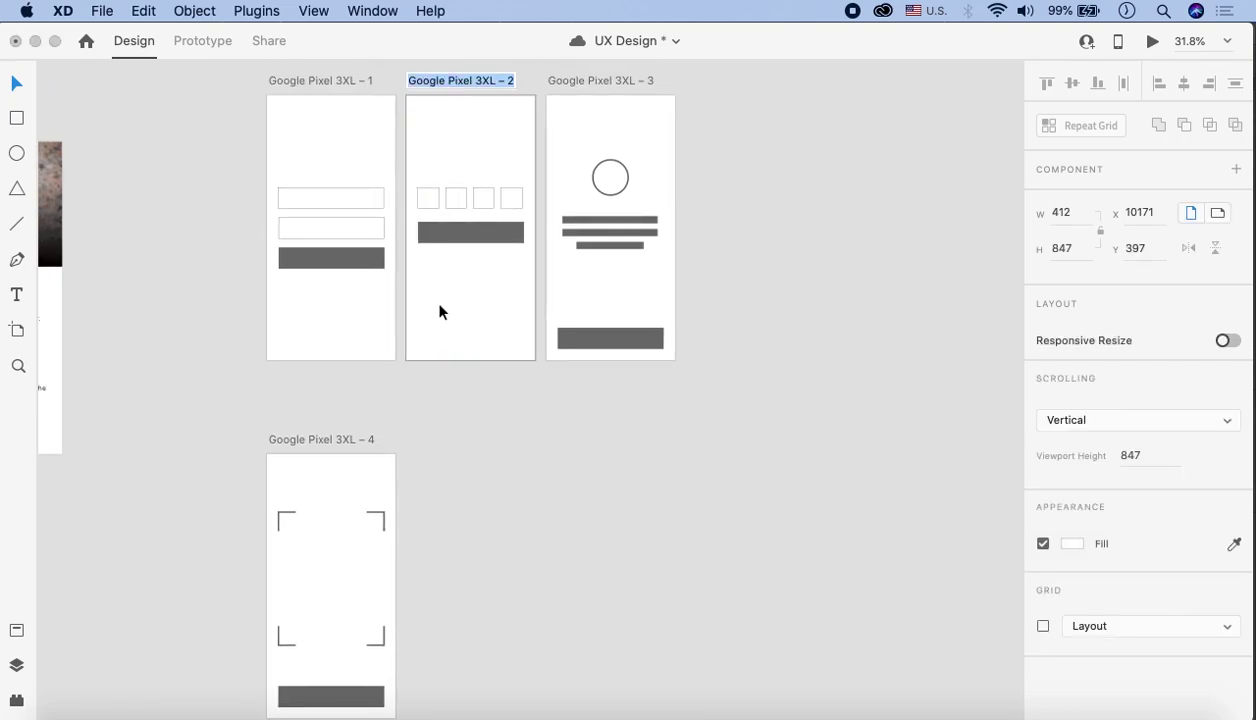
pyautogui.press('Return')
pyautogui.moveTo(461, 83); pyautogui.dragTo(479, 446)
pyautogui.doubleClick(476, 448)
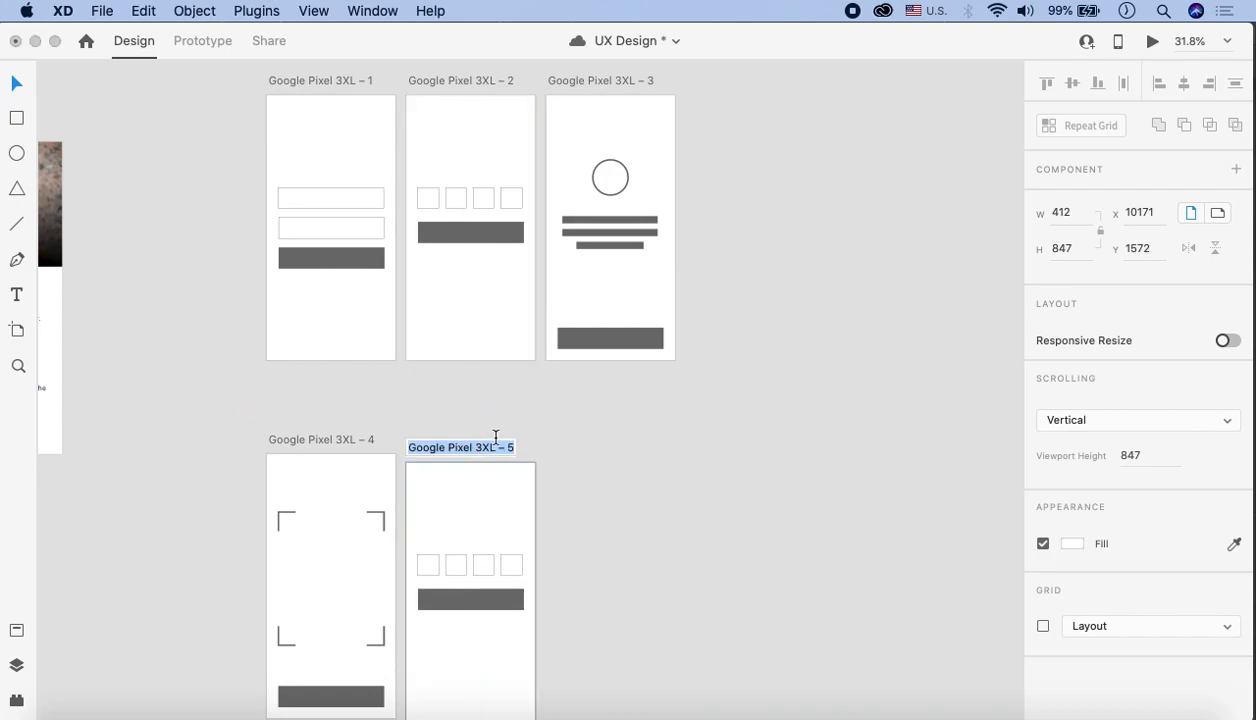
# Move the new fifth artboard up to Y 1544, level with the scan artboard, and delete its code boxes and grey button
pyautogui.press('Escape')
pyautogui.moveTo(479, 446); pyautogui.dragTo(488, 412)
pyautogui.click(488, 412)
pyautogui.scroll(-2, 468, 393)
pyautogui.scroll(5, 468, 393)
pyautogui.scroll(-3, 704, 474)
pyautogui.moveTo(723, 463); pyautogui.dragTo(451, 289)
pyautogui.press('Delete')
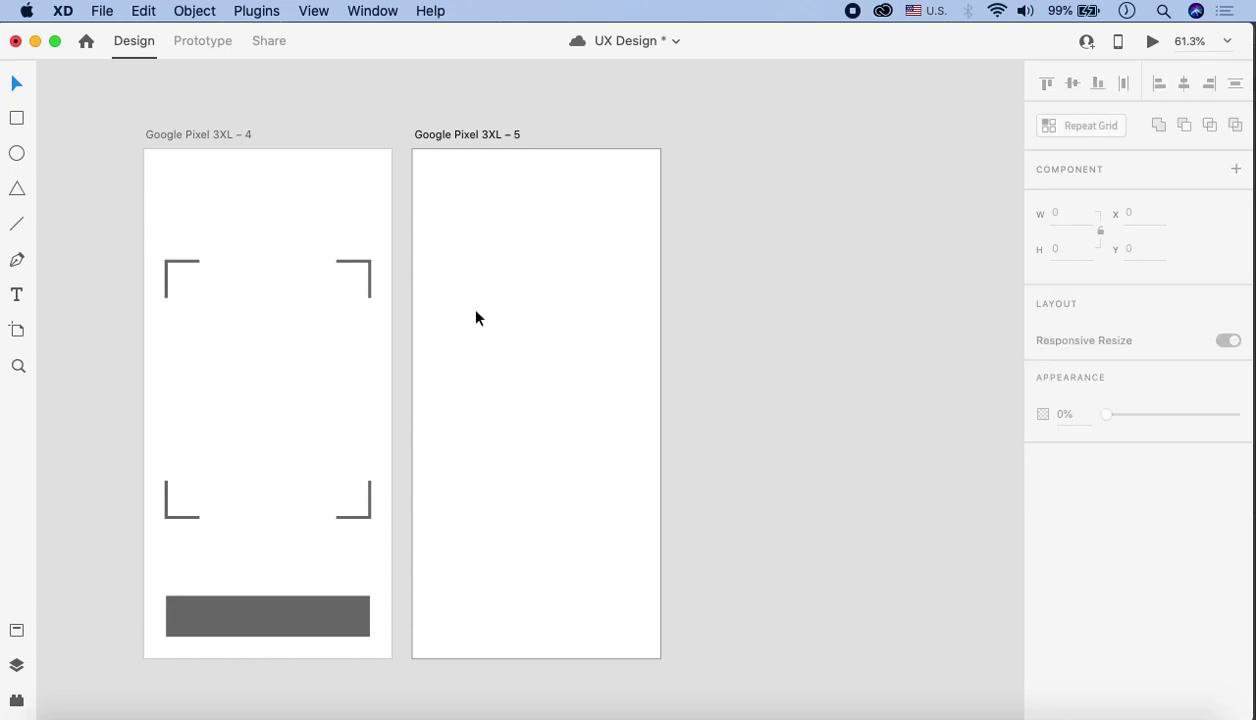
# Draw a 412 by 479 rectangle from the top of the fifth artboard, without a border and with a light grey fill
pyautogui.click(17, 120)
pyautogui.moveTo(415, 154); pyautogui.dragTo(662, 437)
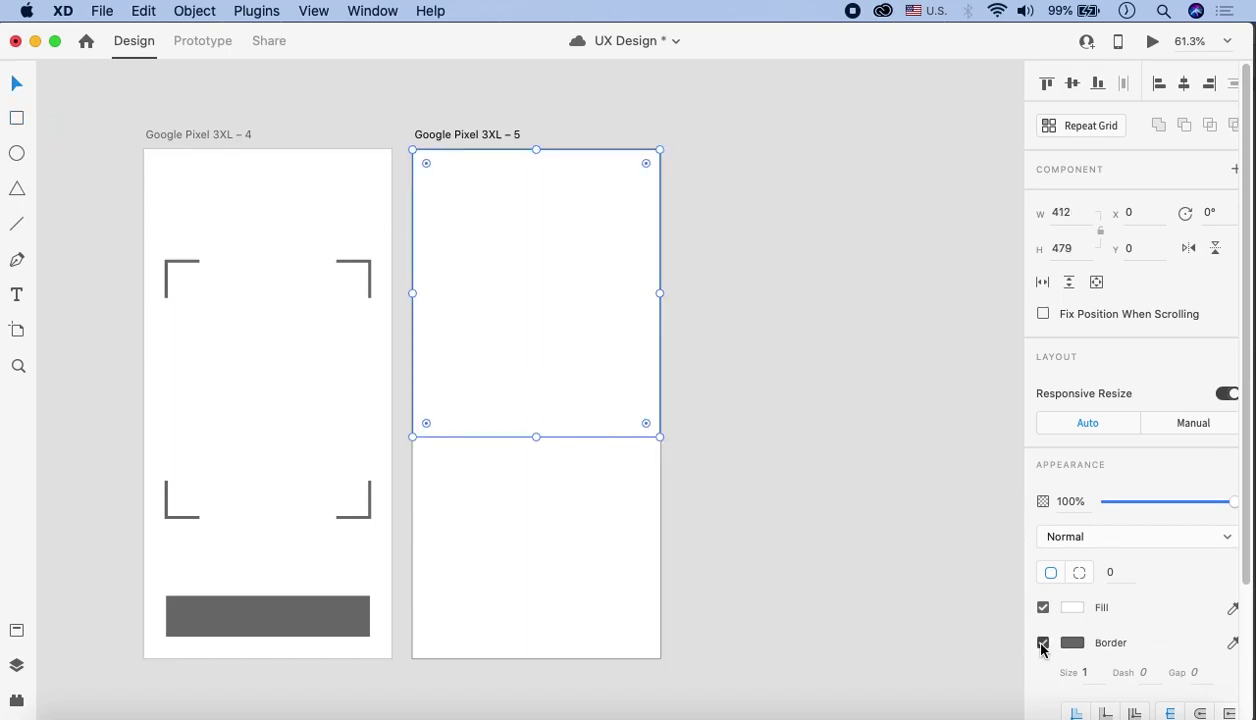
pyautogui.click(1042, 643)
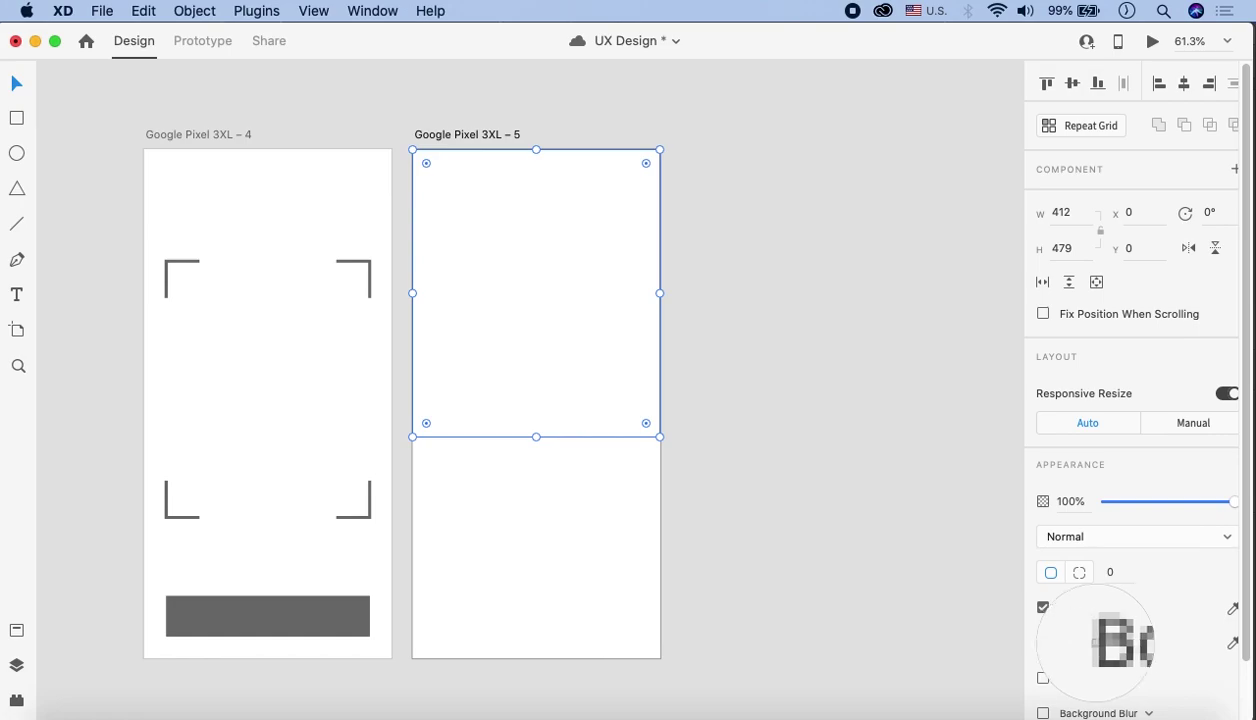
pyautogui.click(1071, 642)
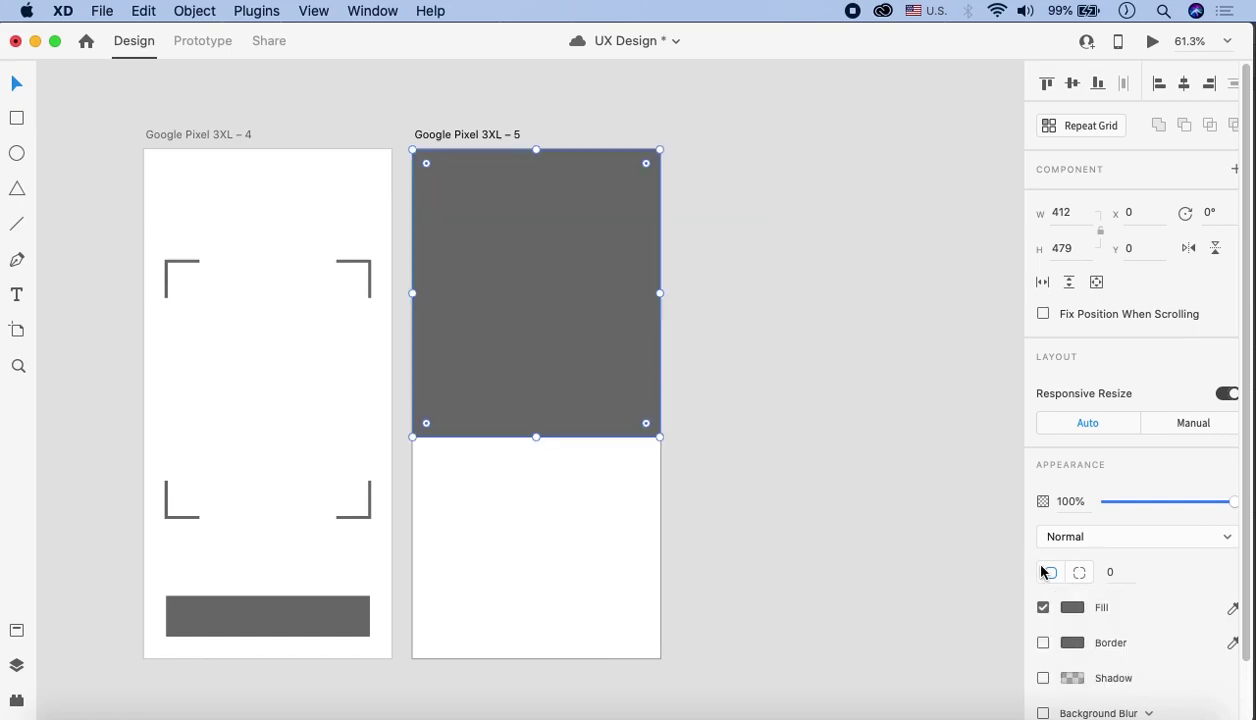
pyautogui.click(1073, 614)
pyautogui.moveTo(840, 563); pyautogui.dragTo(822, 502)
pyautogui.click(803, 457)
pyautogui.click(803, 457)
# Draw a diagonal Pen line from the grey rectangle's lower-left corner to its upper-right corner
pyautogui.click(14, 255)
pyautogui.click(412, 437)
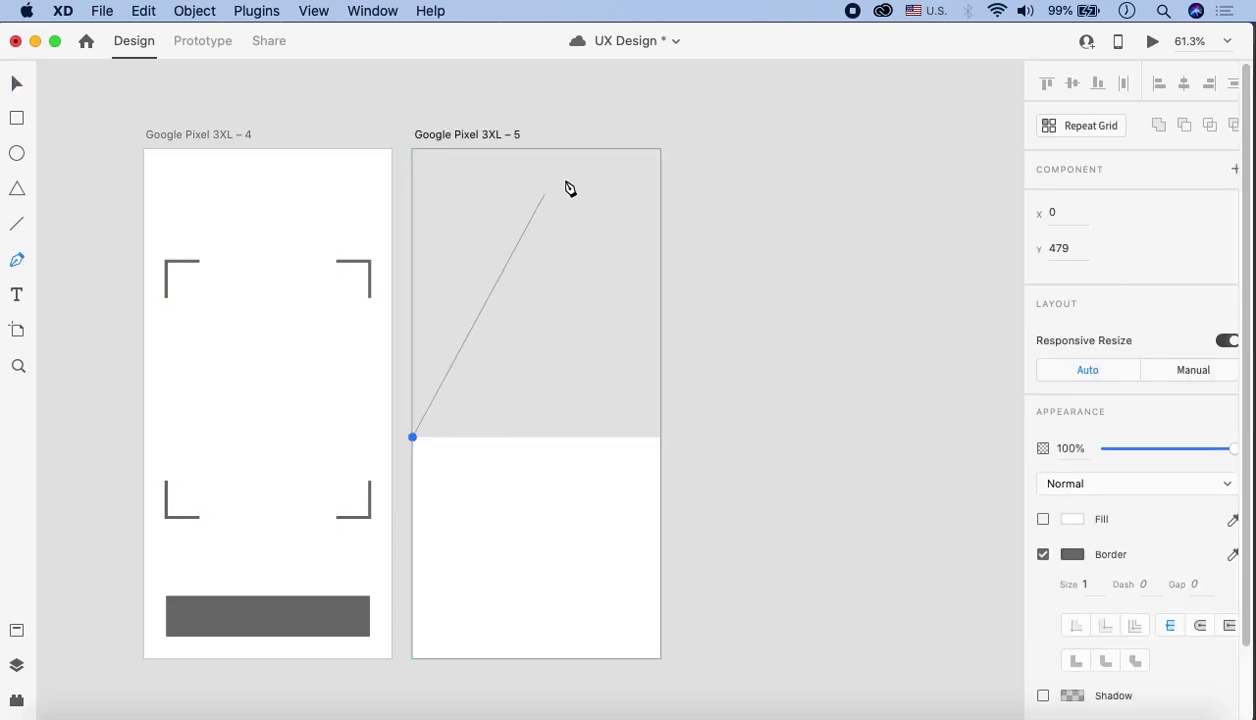
pyautogui.click(662, 146)
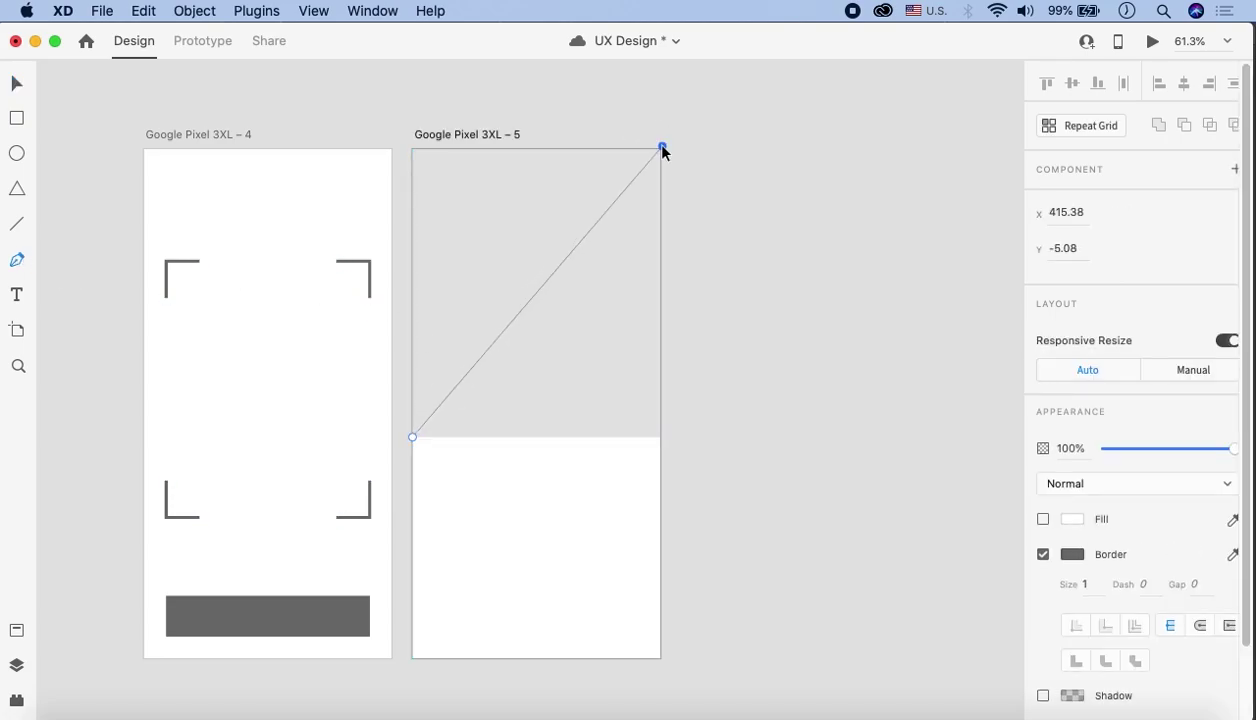
pyautogui.click(16, 87)
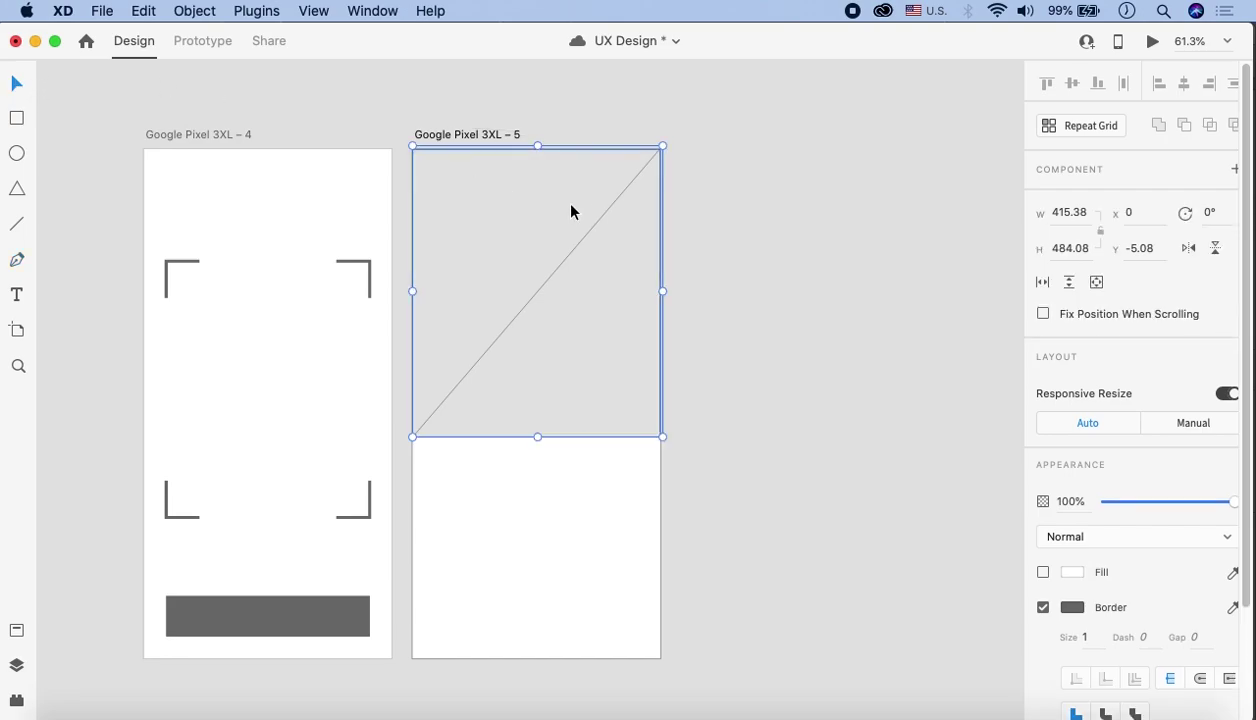
# Resize the diagonal line to 412 by 479 at Y 0 so it ends exactly at the rectangle's upper-right corner
pyautogui.scroll(5, 660, 155)
pyautogui.click(663, 162)
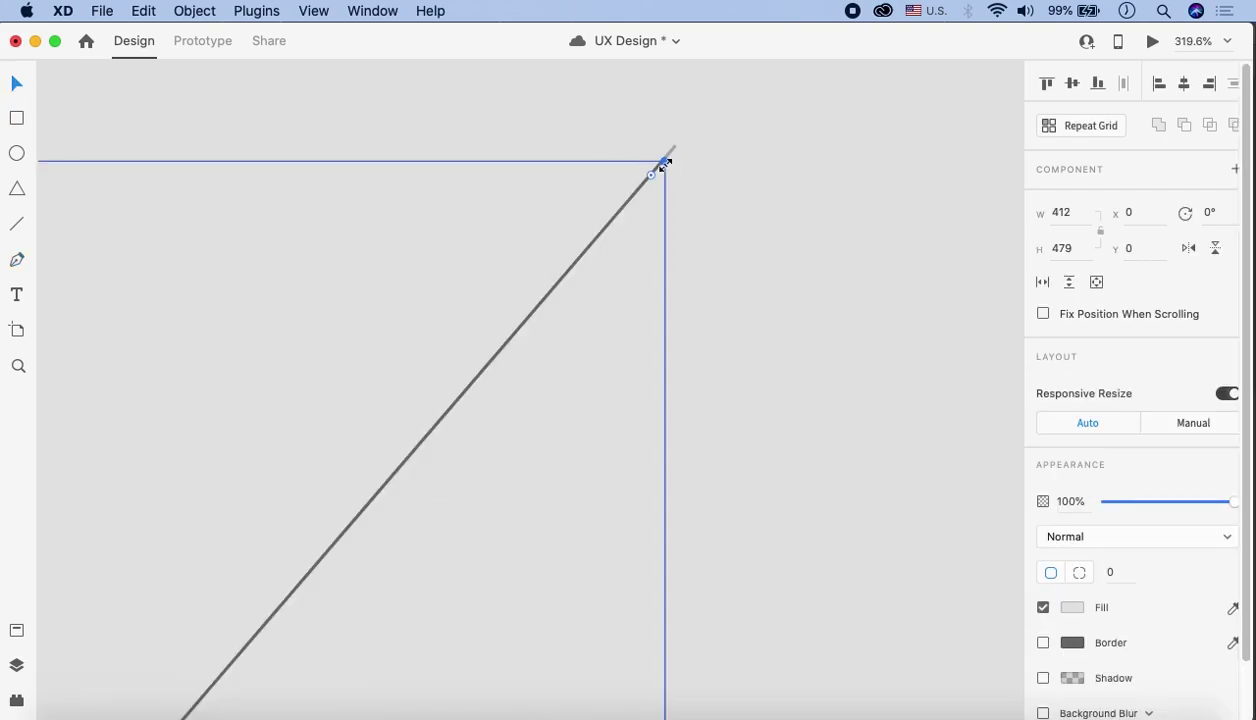
pyautogui.click(626, 206)
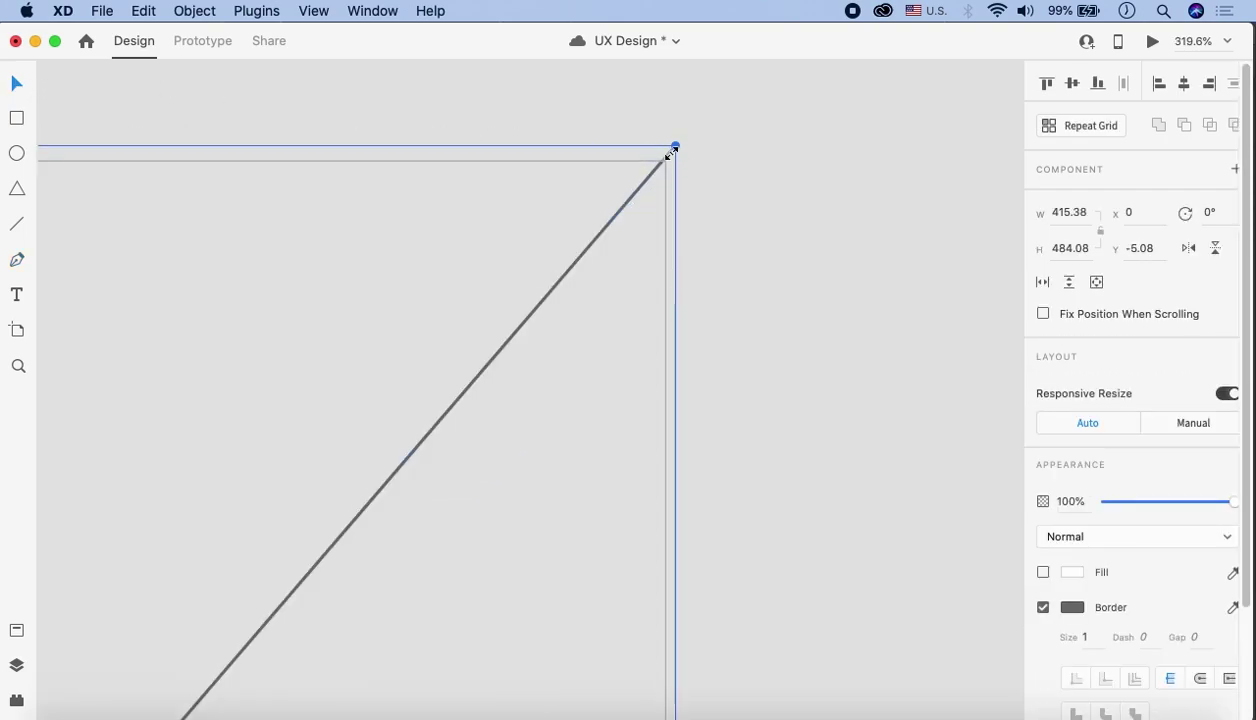
pyautogui.scroll(-5, 670, 160)
pyautogui.click(636, 330)
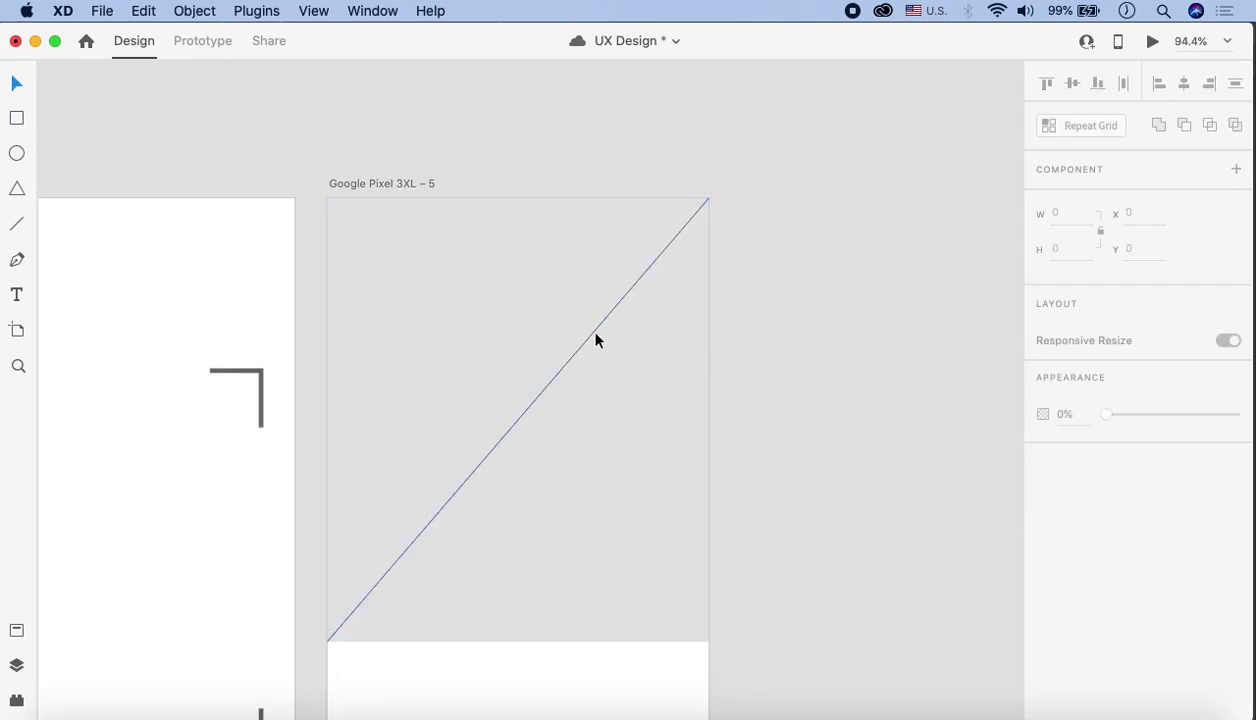
pyautogui.click(660, 368)
# Set the diagonal line's border size to 3
pyautogui.click(625, 296)
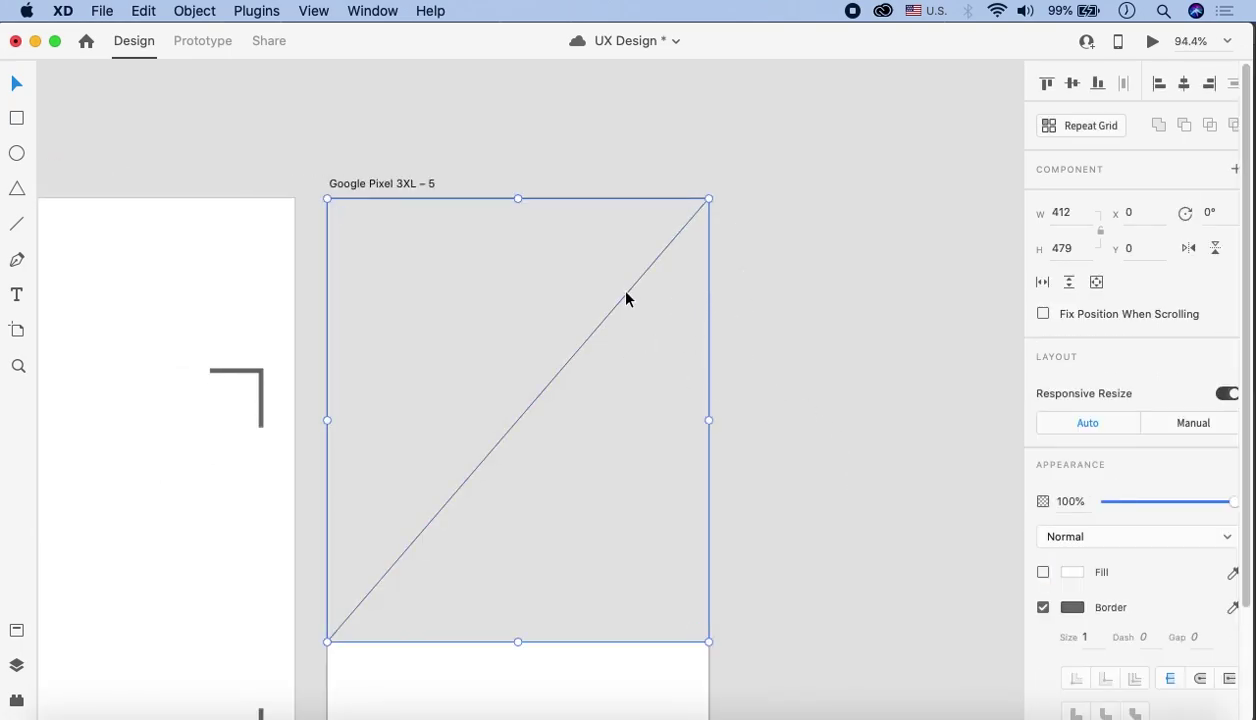
pyautogui.click(1088, 637)
pyautogui.write('3')
pyautogui.click(888, 482)
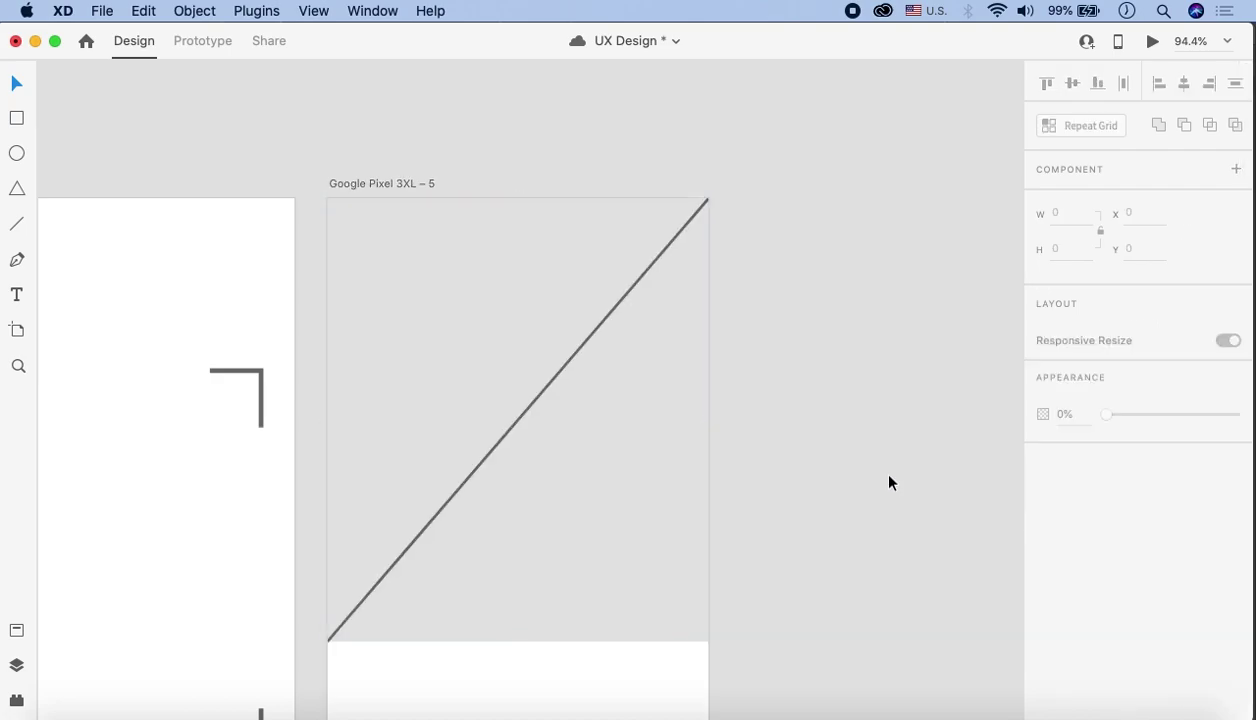
pyautogui.click(585, 342)
pyautogui.click(587, 346)
pyautogui.moveTo(586, 347); pyautogui.dragTo(622, 348)
pyautogui.press('super+z')
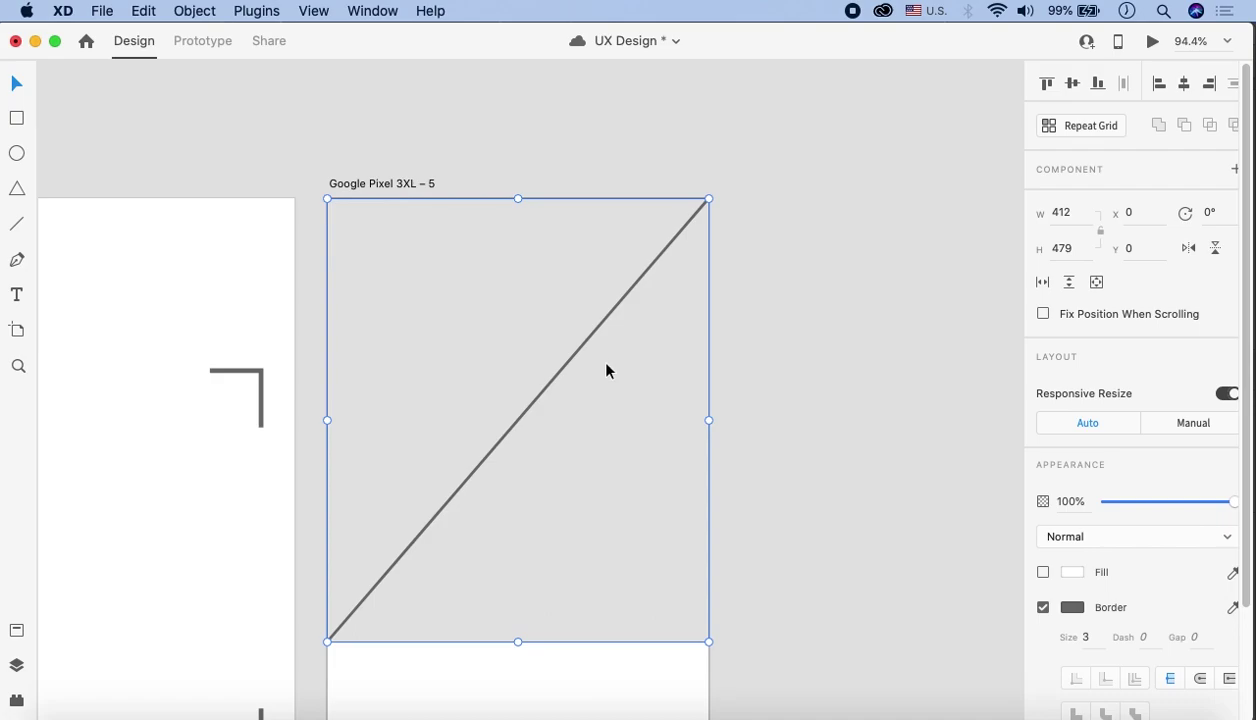
pyautogui.moveTo(635, 289); pyautogui.dragTo(672, 312)
pyautogui.press('super+z')
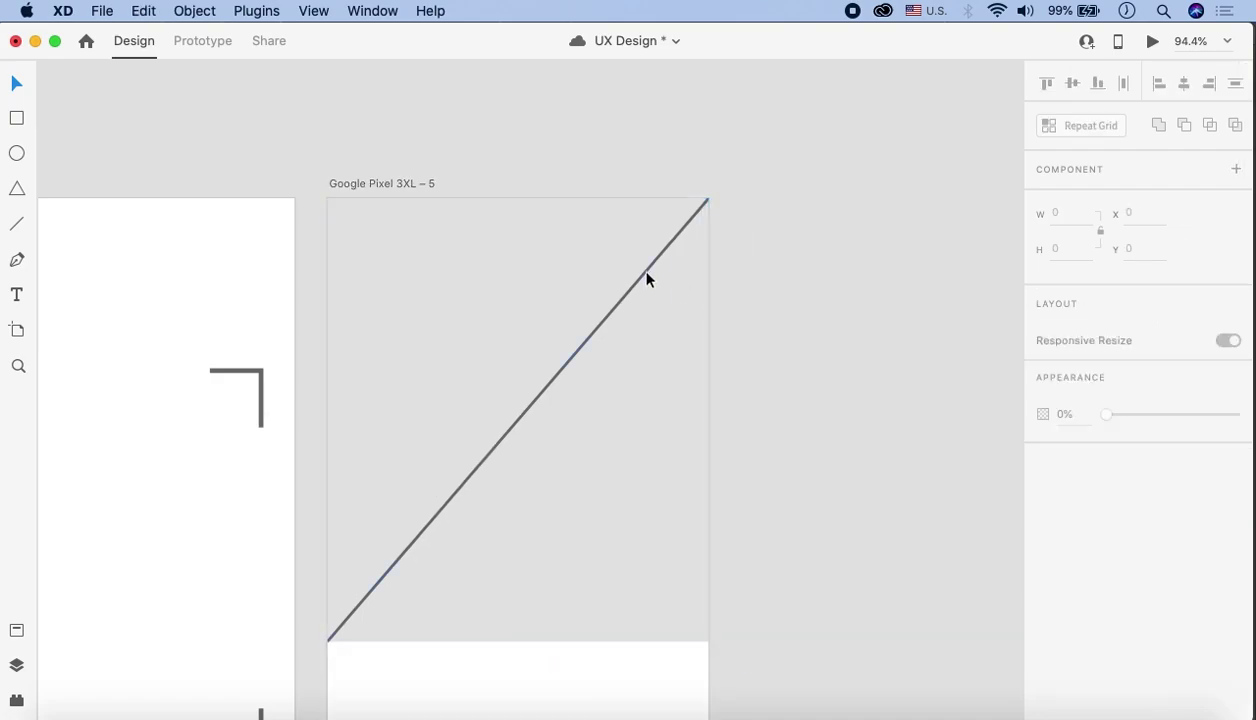
pyautogui.press('super+z')
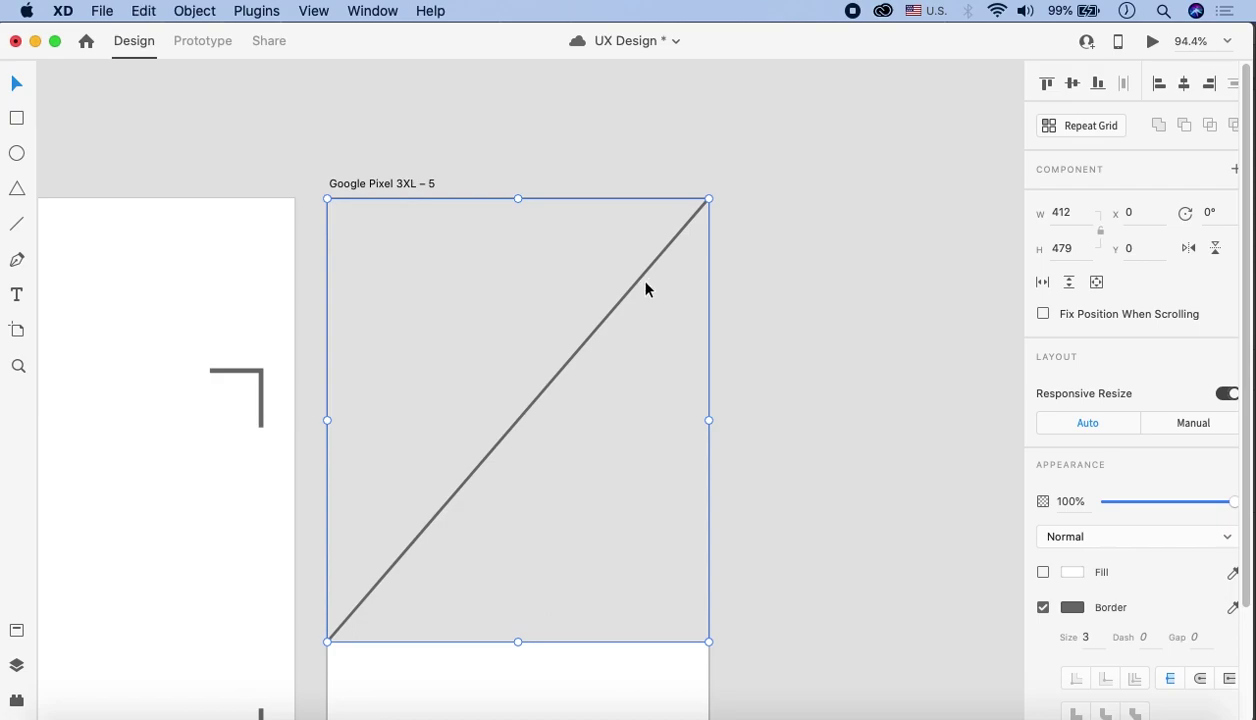
pyautogui.moveTo(642, 280); pyautogui.dragTo(657, 316)
pyautogui.press('super+z')
# Duplicate the diagonal line in place and flip the copy horizontally to form a cross over the grey rectangle
pyautogui.click(1189, 250)
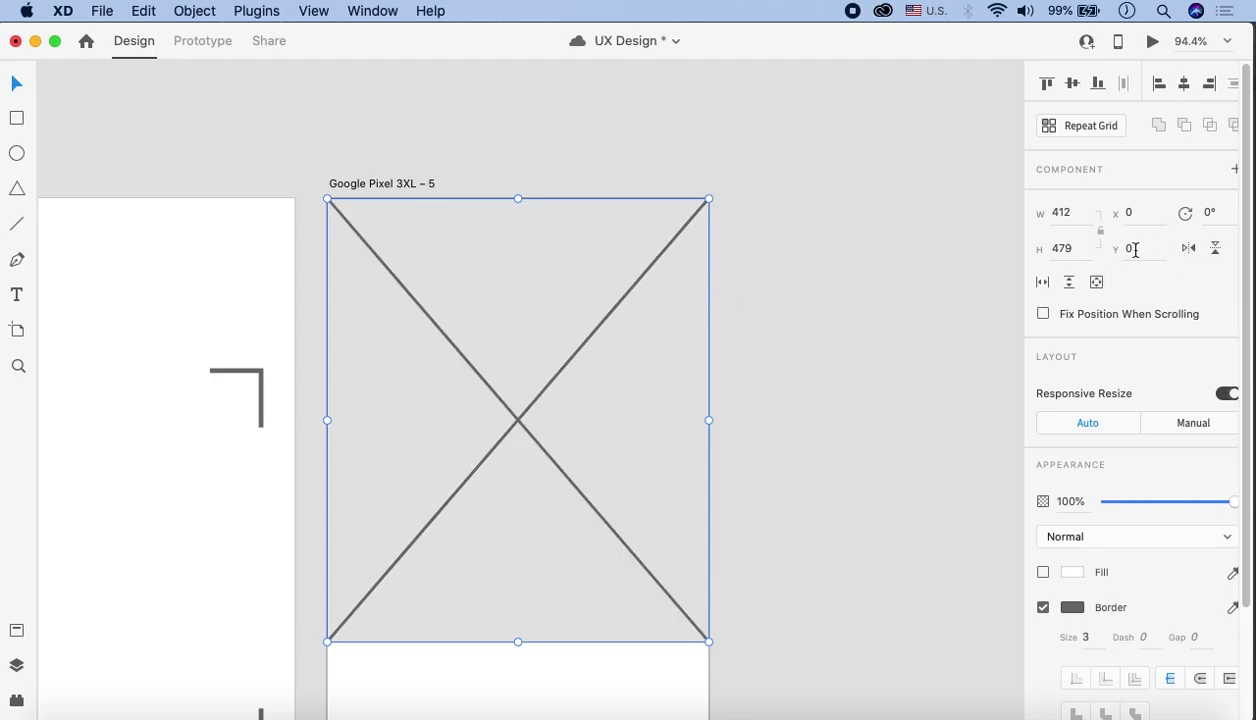
pyautogui.click(797, 263)
pyautogui.scroll(-5, 770, 277)
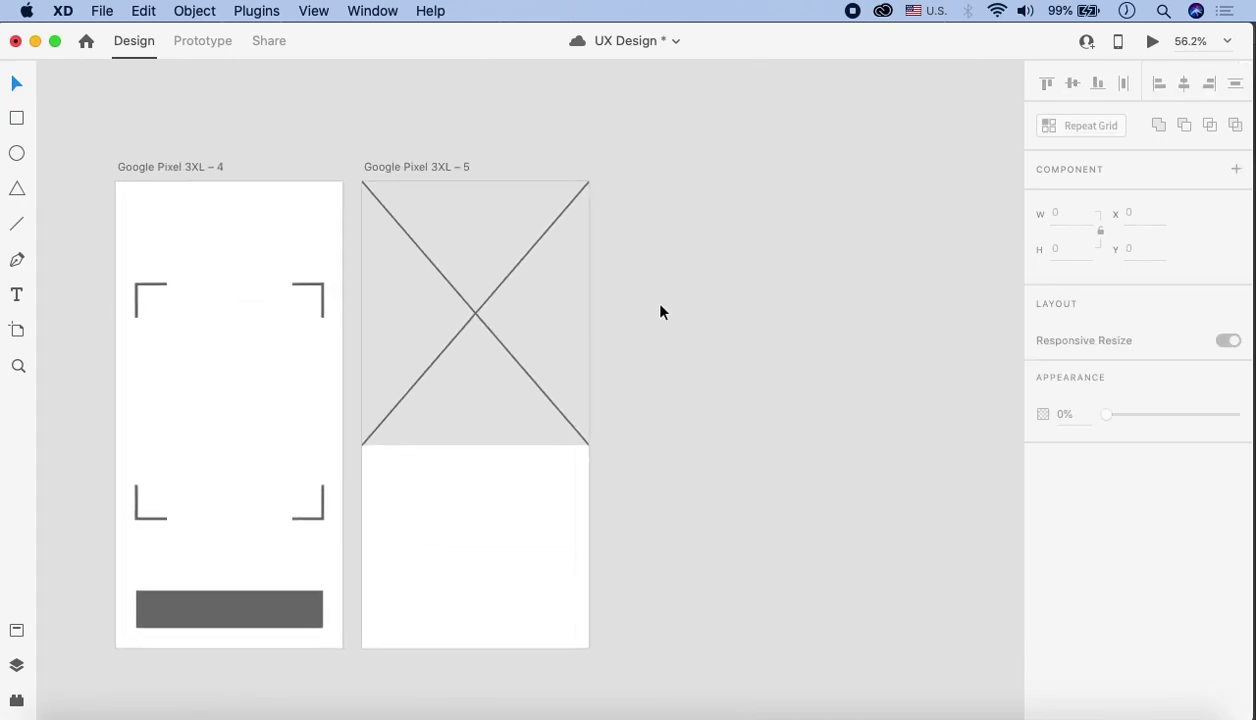
pyautogui.hscroll(-3, 709, 444)
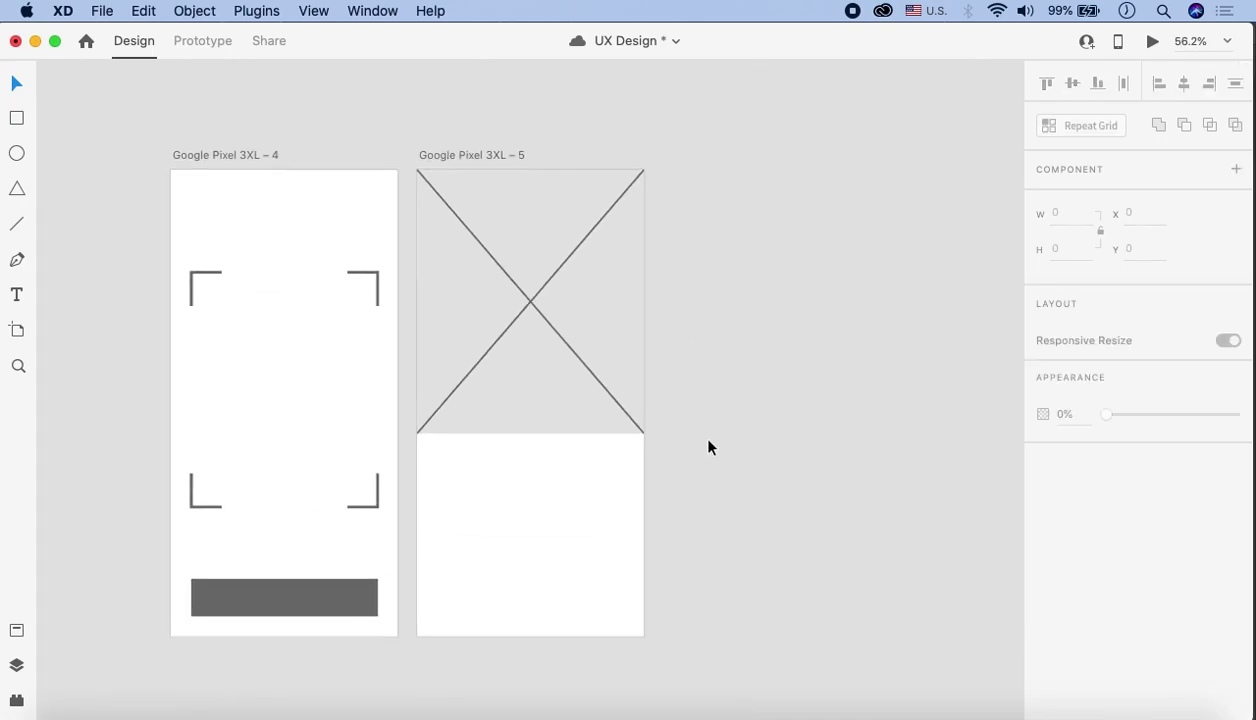
# Set the border size of both crossing diagonal lines to 1
pyautogui.click(600, 343)
pyautogui.scroll(5, 580, 272)
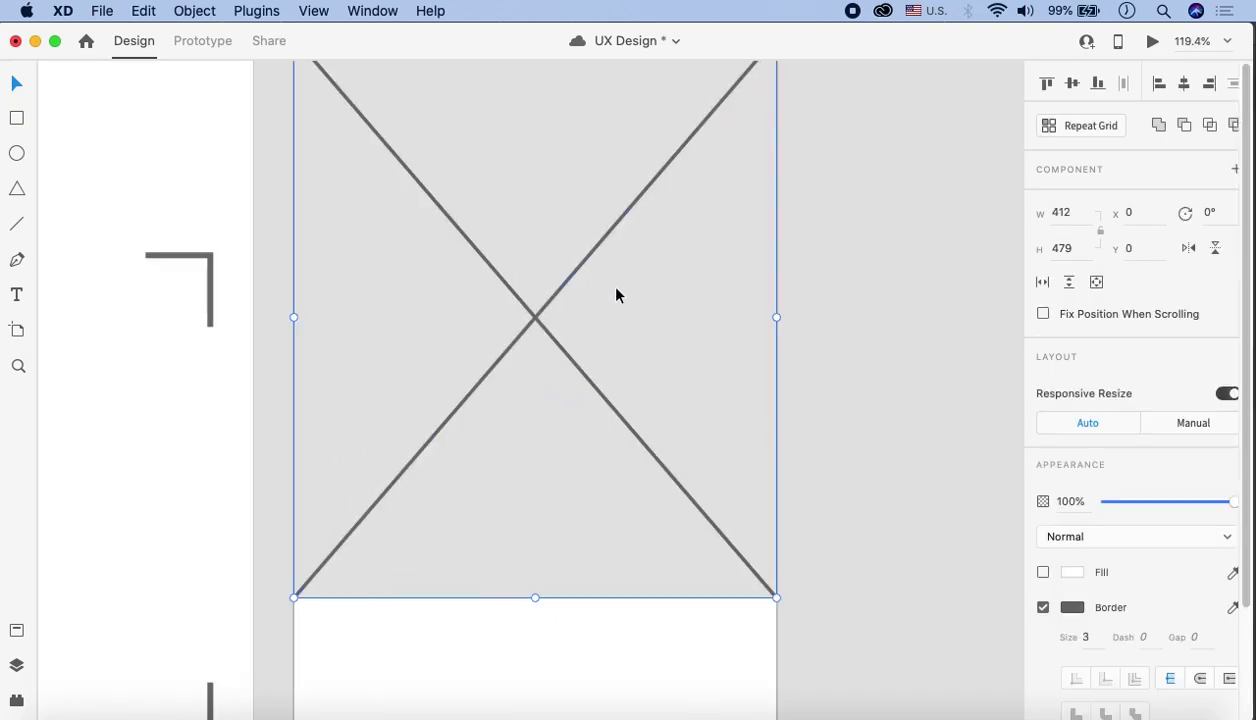
pyautogui.write('1')
pyautogui.press('Return')
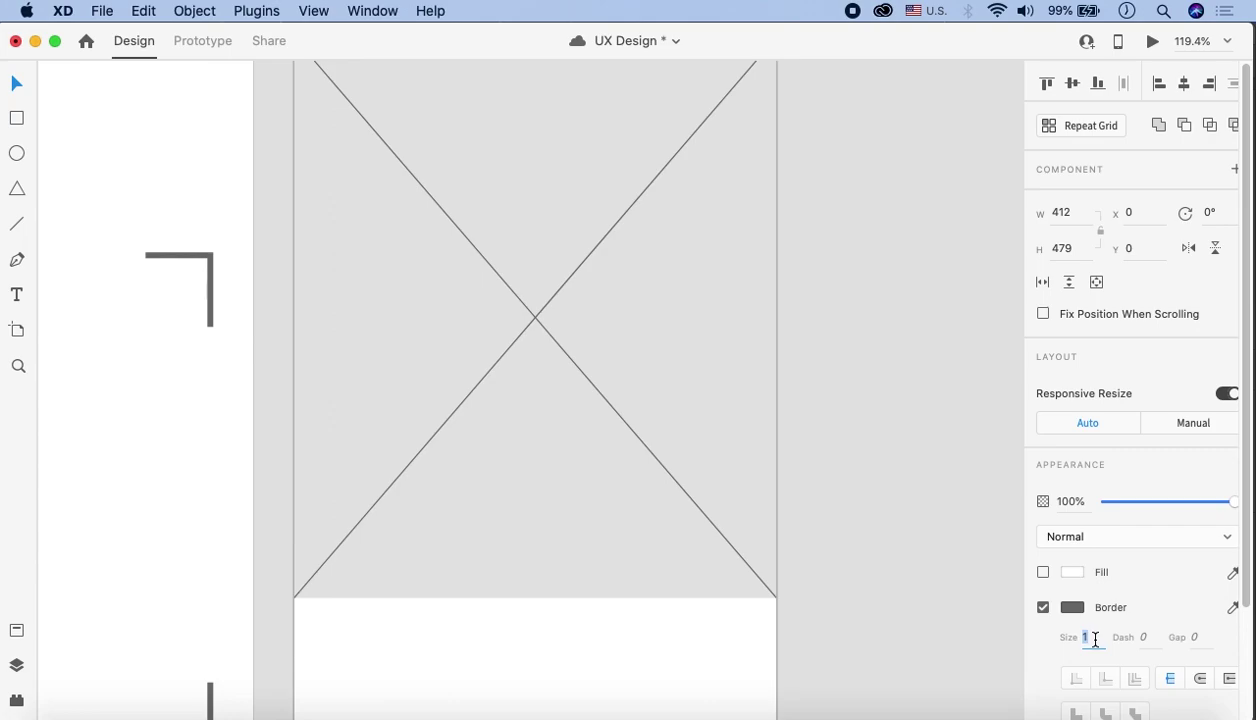
pyautogui.click(917, 413)
# Copy the input field and grey button from the first artboard into the white area below the crossed placeholder on the fifth artboard
pyautogui.scroll(-5, 860, 392)
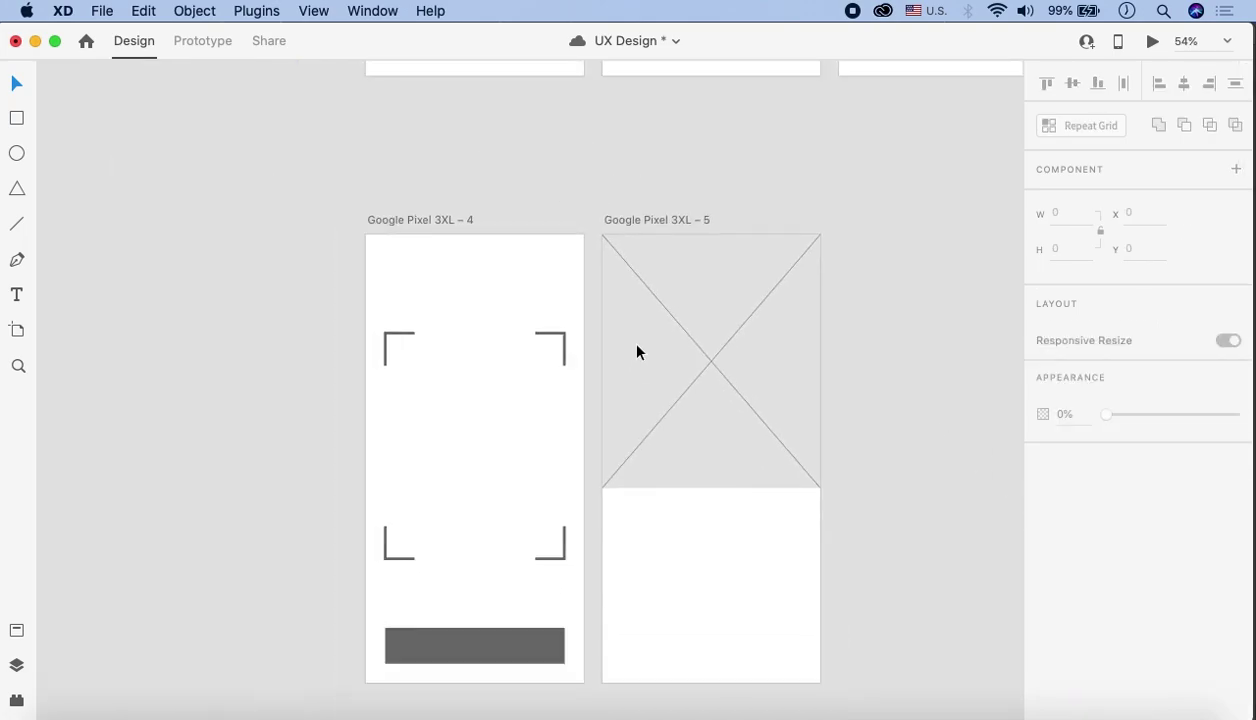
pyautogui.scroll(-2, 620, 340)
pyautogui.scroll(2, 840, 410)
pyautogui.scroll(8, 643, 441)
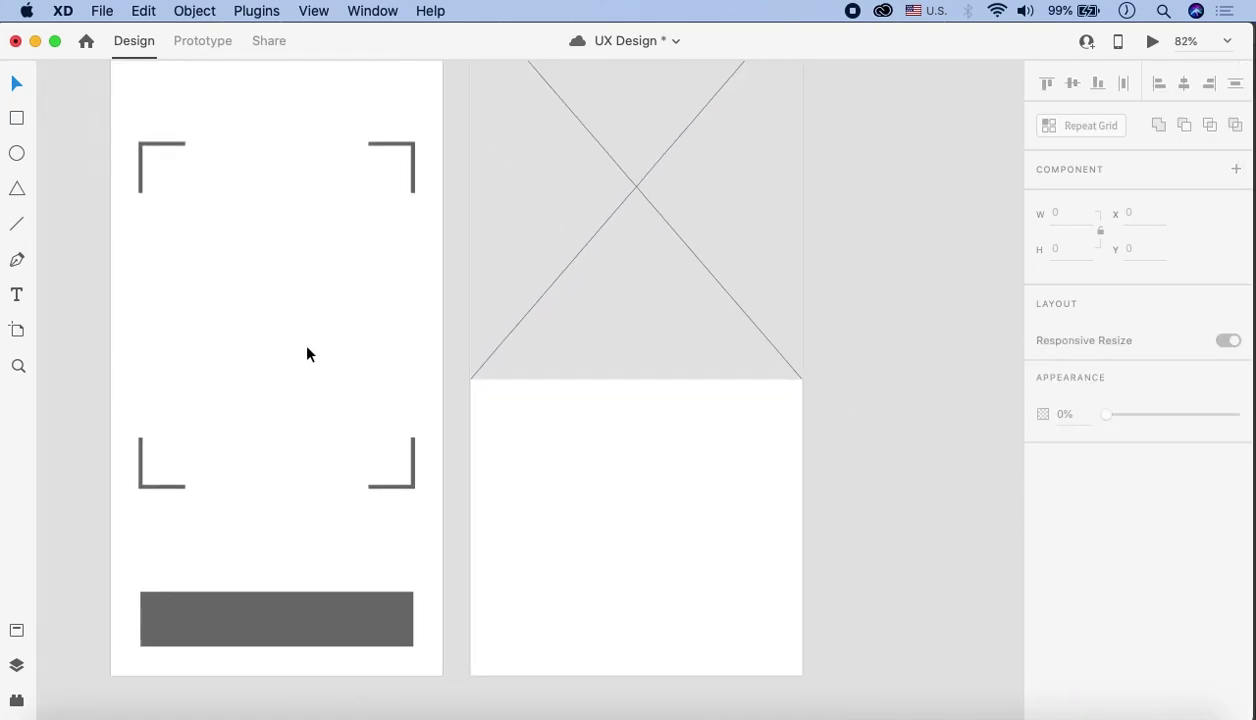
pyautogui.scroll(-3, 580, 269)
pyautogui.scroll(2, 450, 300)
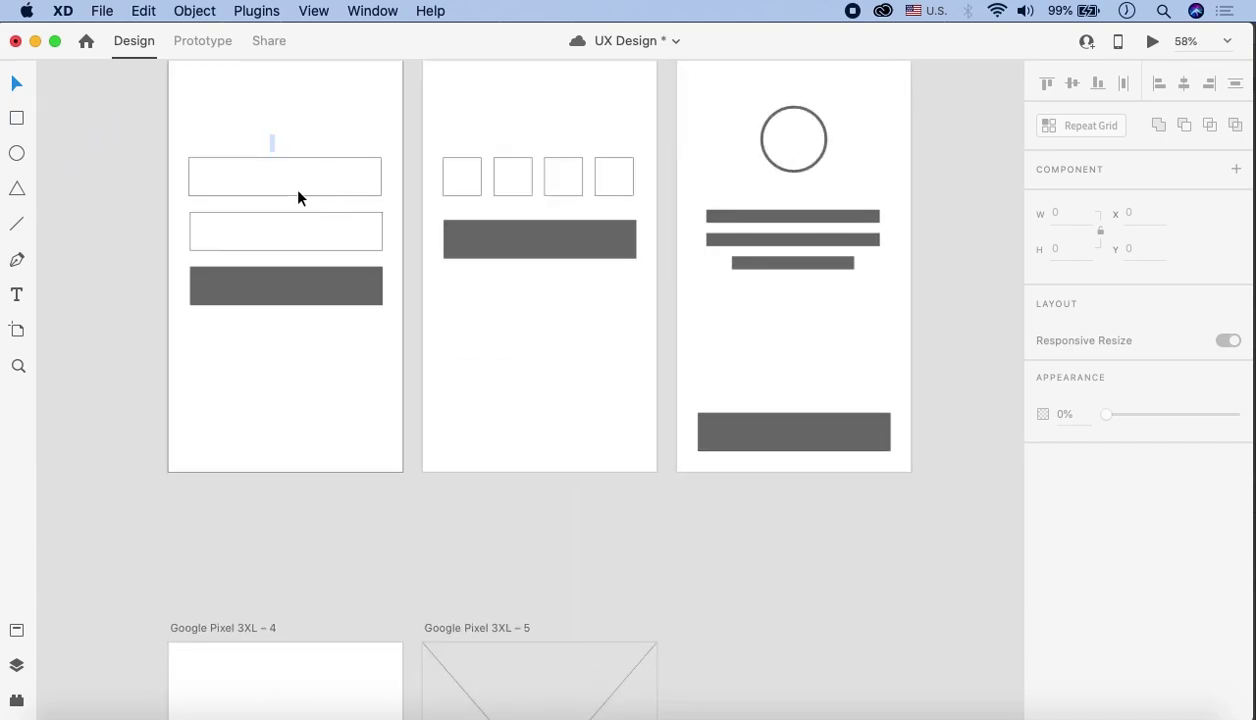
pyautogui.click(210, 168)
pyautogui.moveTo(134, 232); pyautogui.dragTo(308, 297)
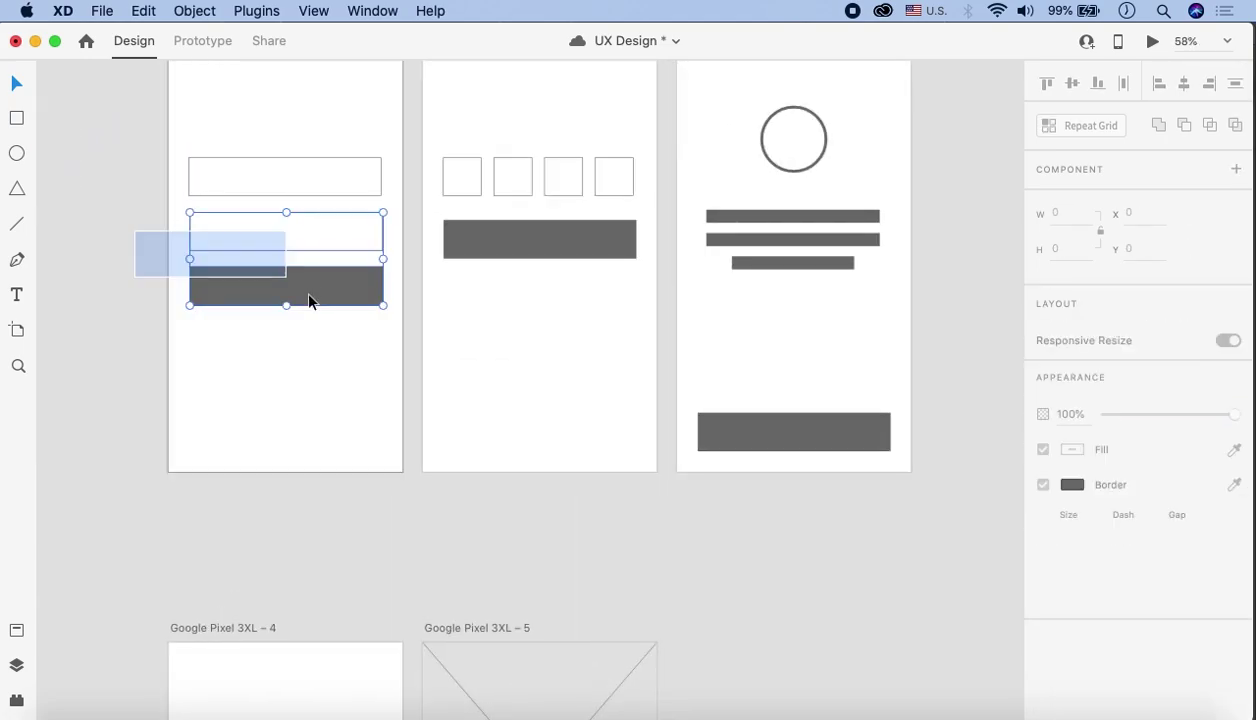
pyautogui.moveTo(112, 216); pyautogui.dragTo(470, 340)
pyautogui.click(645, 269)
pyautogui.scroll(5, 597, 367)
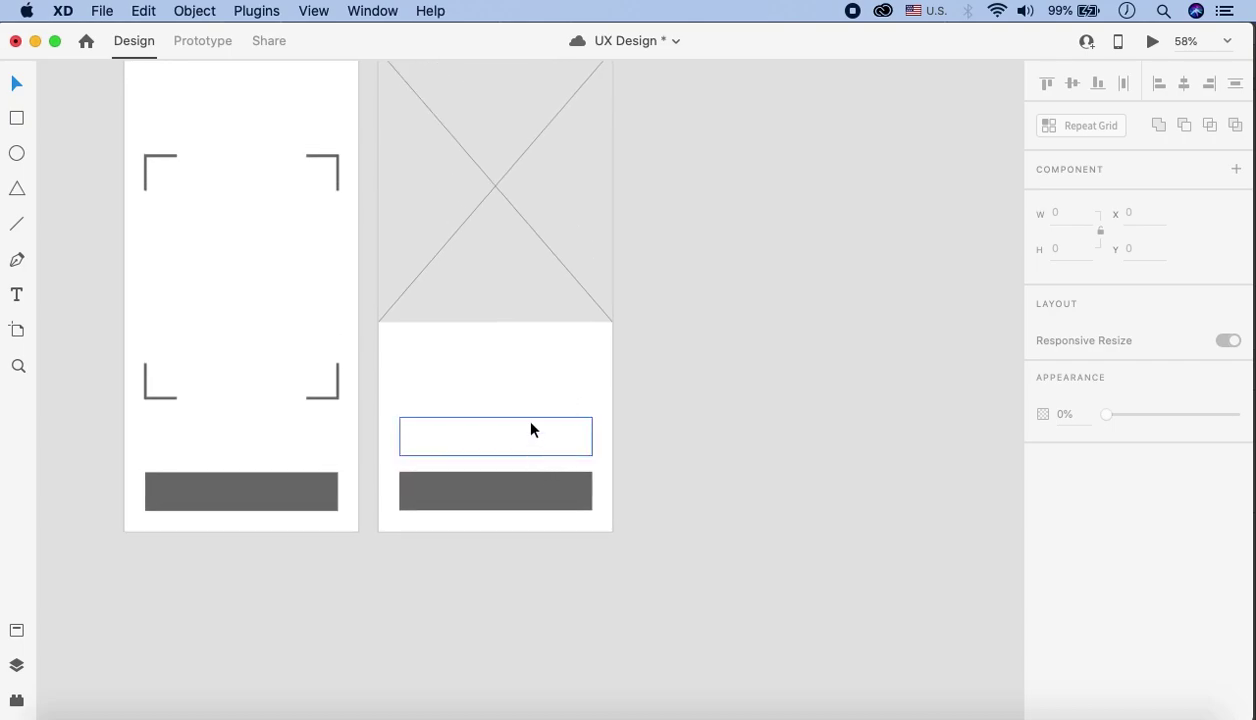
pyautogui.scroll(3, 544, 353)
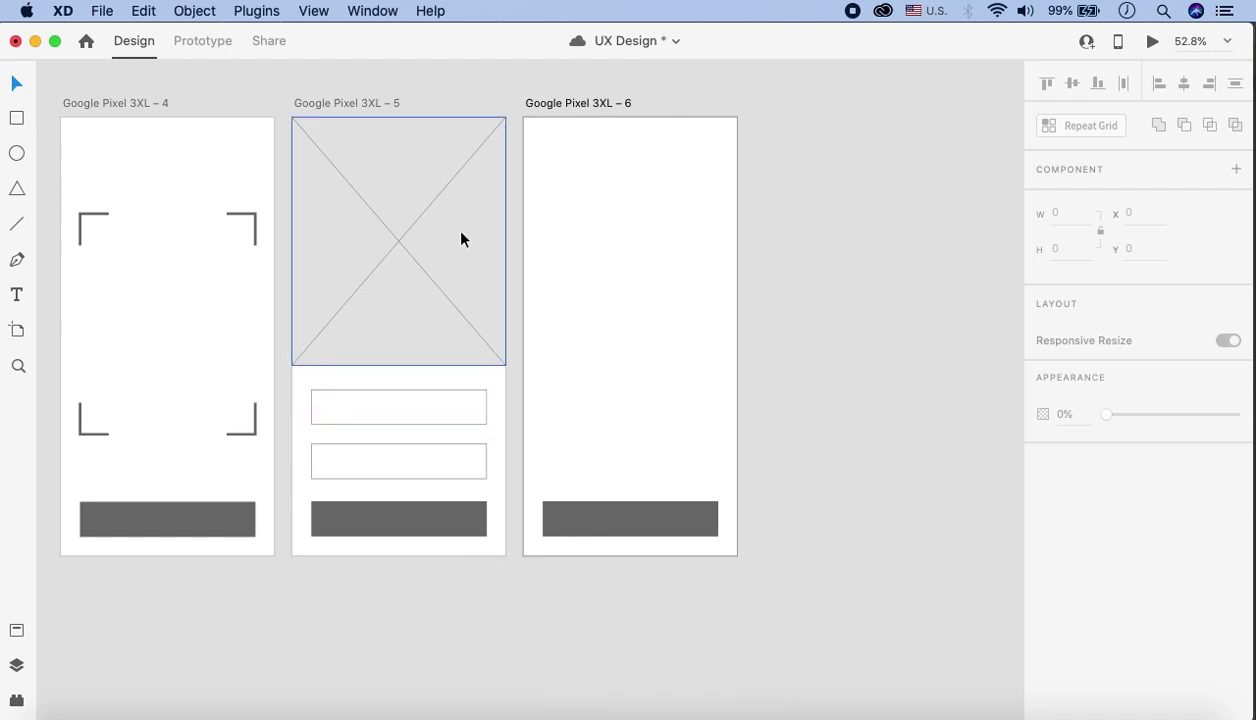
# Duplicate the fifth artboard into a new row directly below the original
pyautogui.scroll(-5, 445, 210)
pyautogui.doubleClick(448, 135)
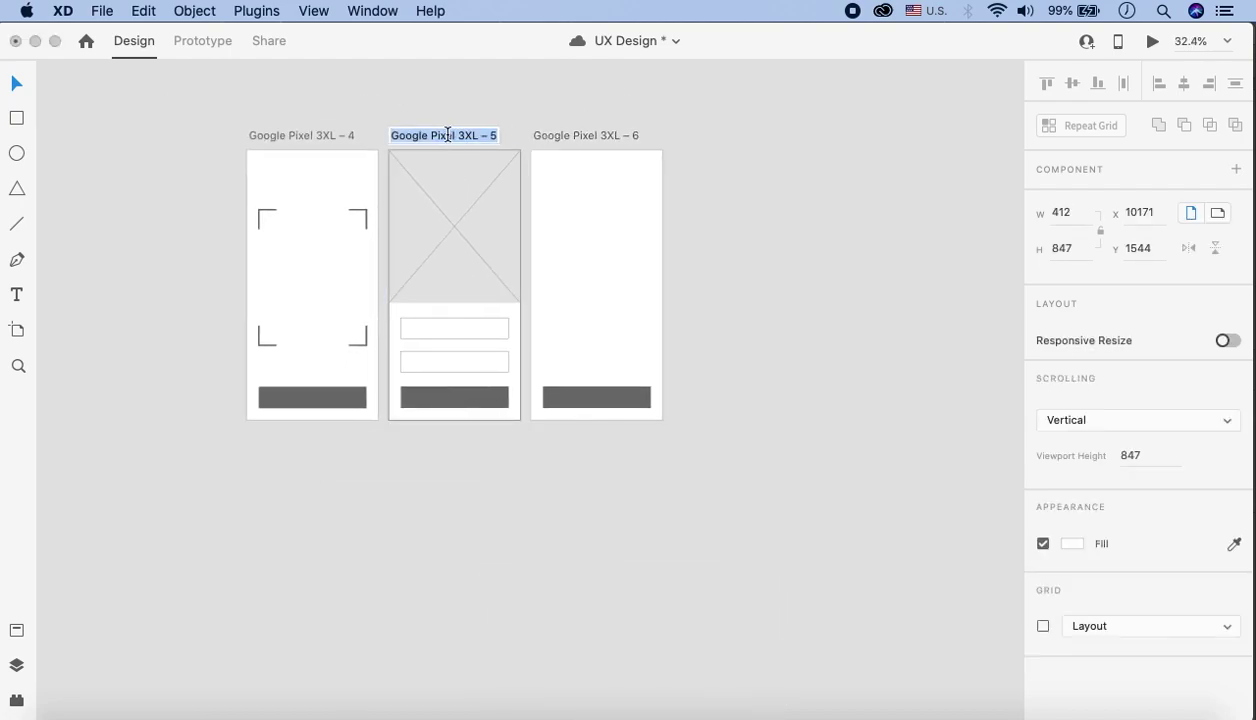
pyautogui.press('Return')
pyautogui.moveTo(452, 138); pyautogui.dragTo(463, 449)
pyautogui.click(611, 477)
# Delete the upper input field from the seventh artboard, keeping the lower field and the grey button
pyautogui.scroll(-3, 365, 265)
pyautogui.scroll(-2, 384, 457)
pyautogui.scroll(5, 395, 407)
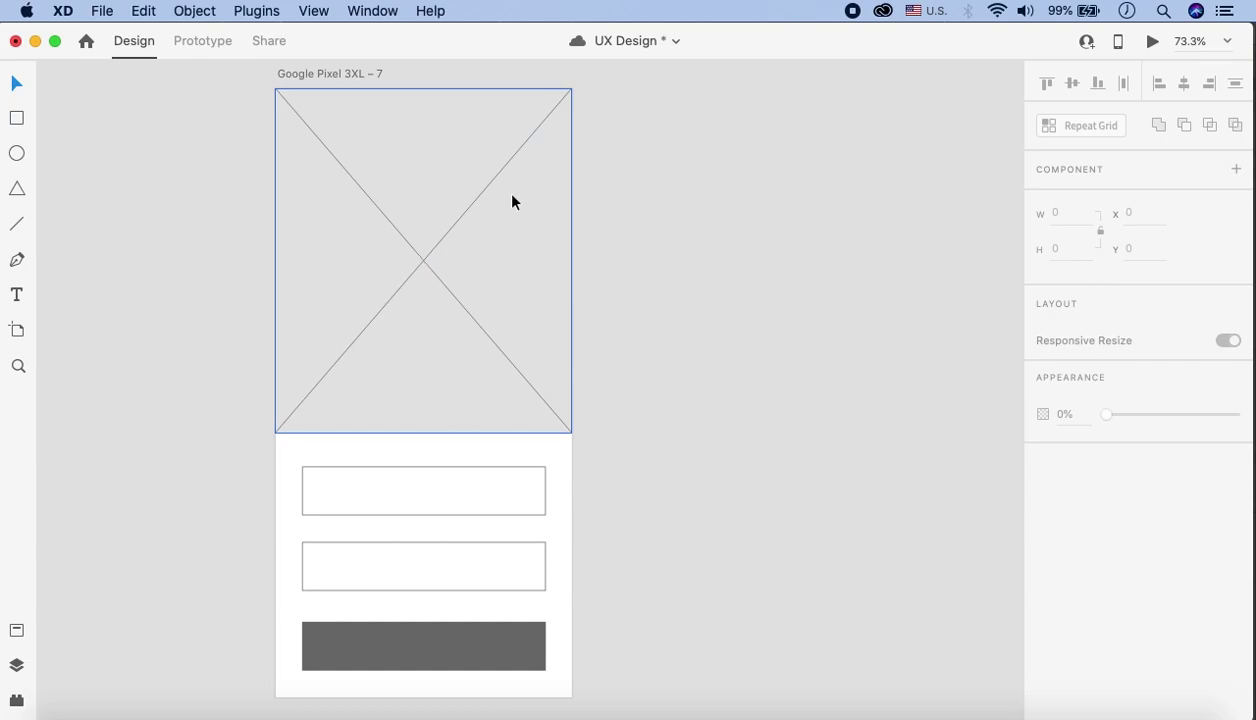
pyautogui.scroll(-2, 430, 330)
pyautogui.click(415, 371)
pyautogui.press('Delete')
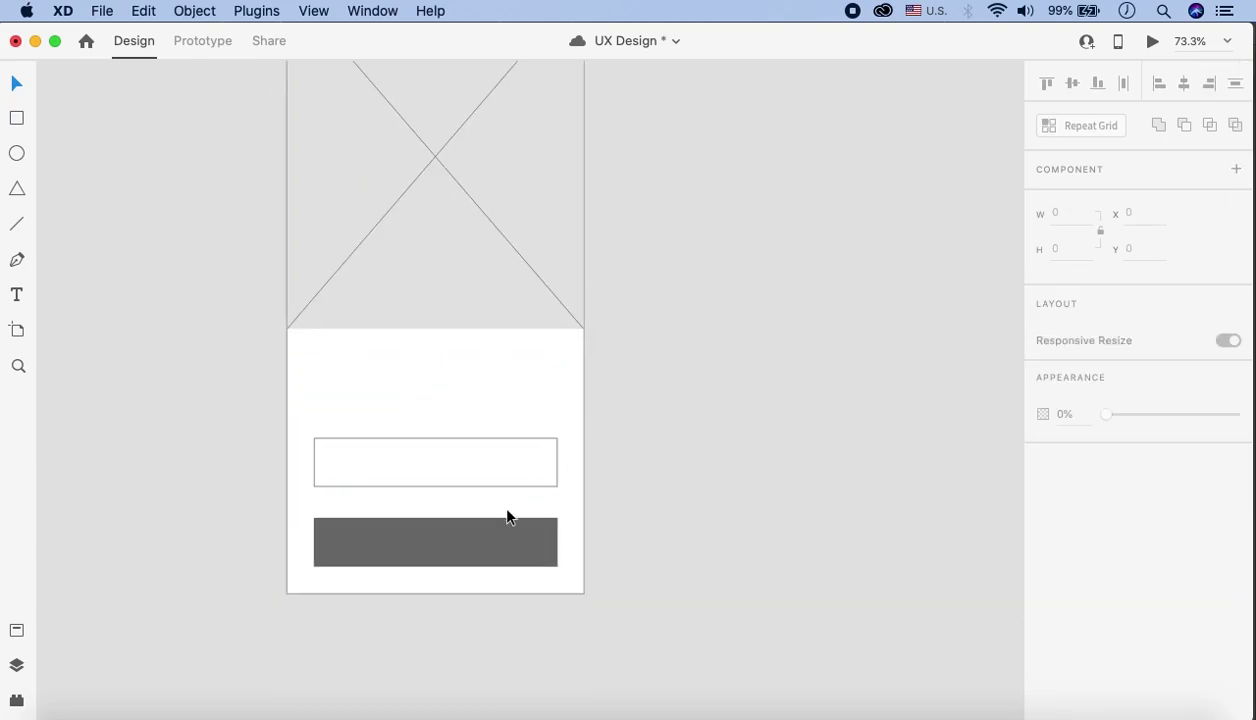
# Duplicate the seventh artboard beside the original and delete everything on the copy
pyautogui.scroll(-5, 507, 517)
pyautogui.click(311, 266)
pyautogui.moveTo(311, 266); pyautogui.dragTo(460, 266)
pyautogui.click(640, 290)
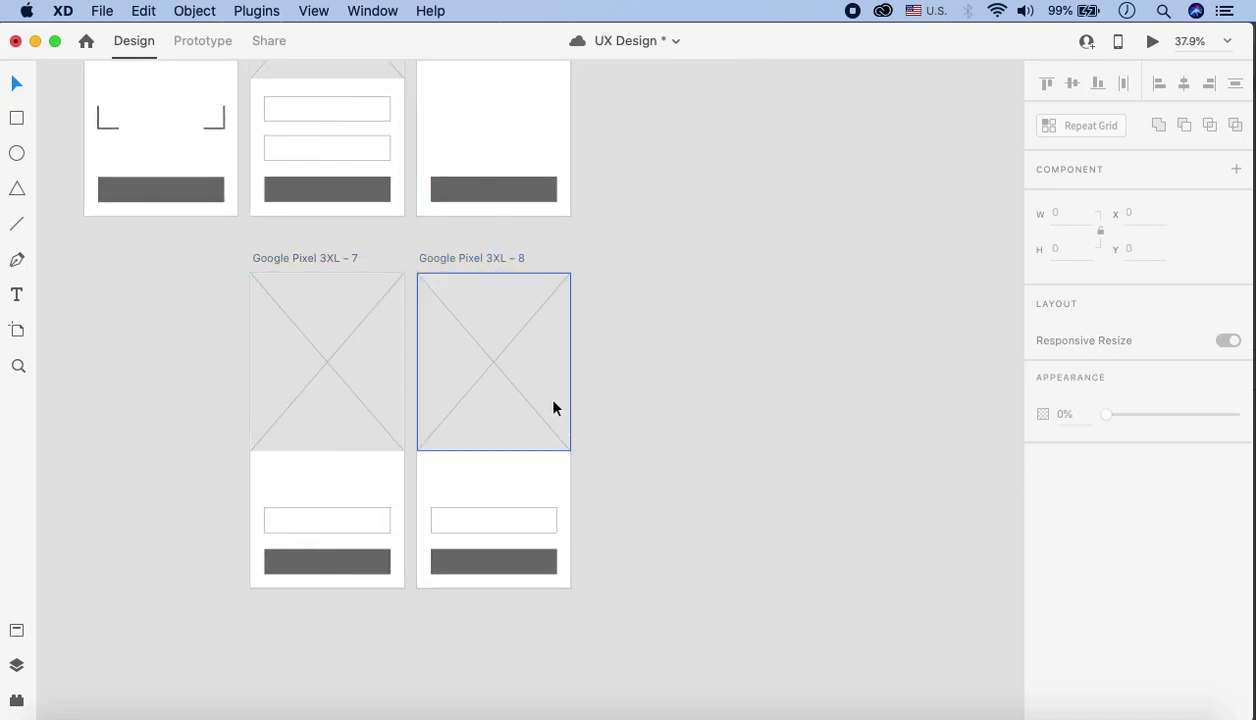
pyautogui.moveTo(614, 583); pyautogui.dragTo(458, 334)
pyautogui.press('Delete')
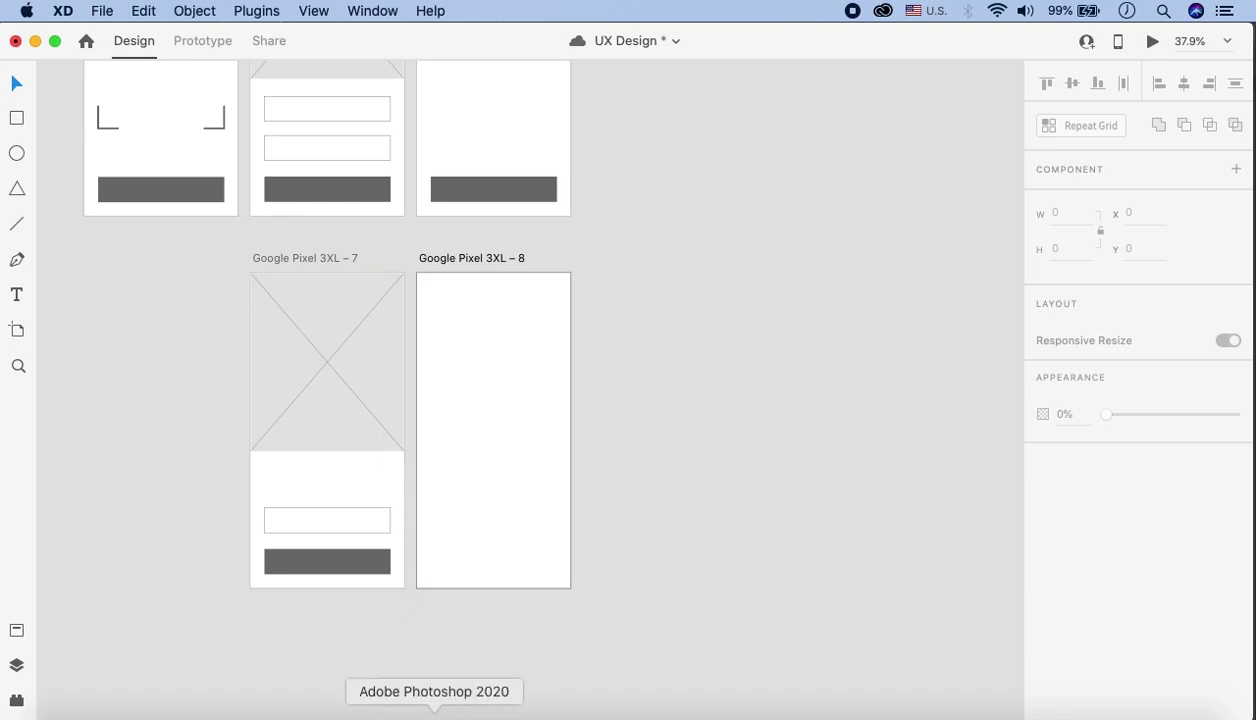
# Switch to Photoshop, add a new layer to the UX Design sketch document and hide Layer 6
pyautogui.click(434, 708)
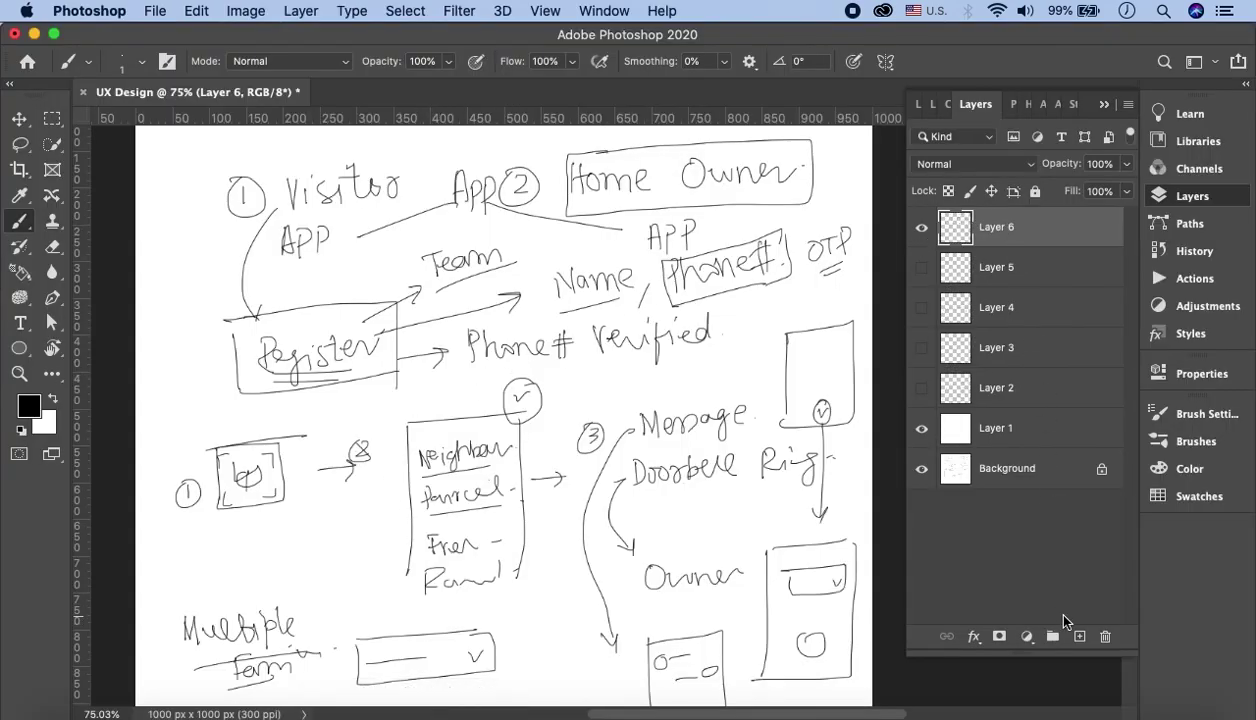
pyautogui.click(1079, 636)
pyautogui.click(921, 267)
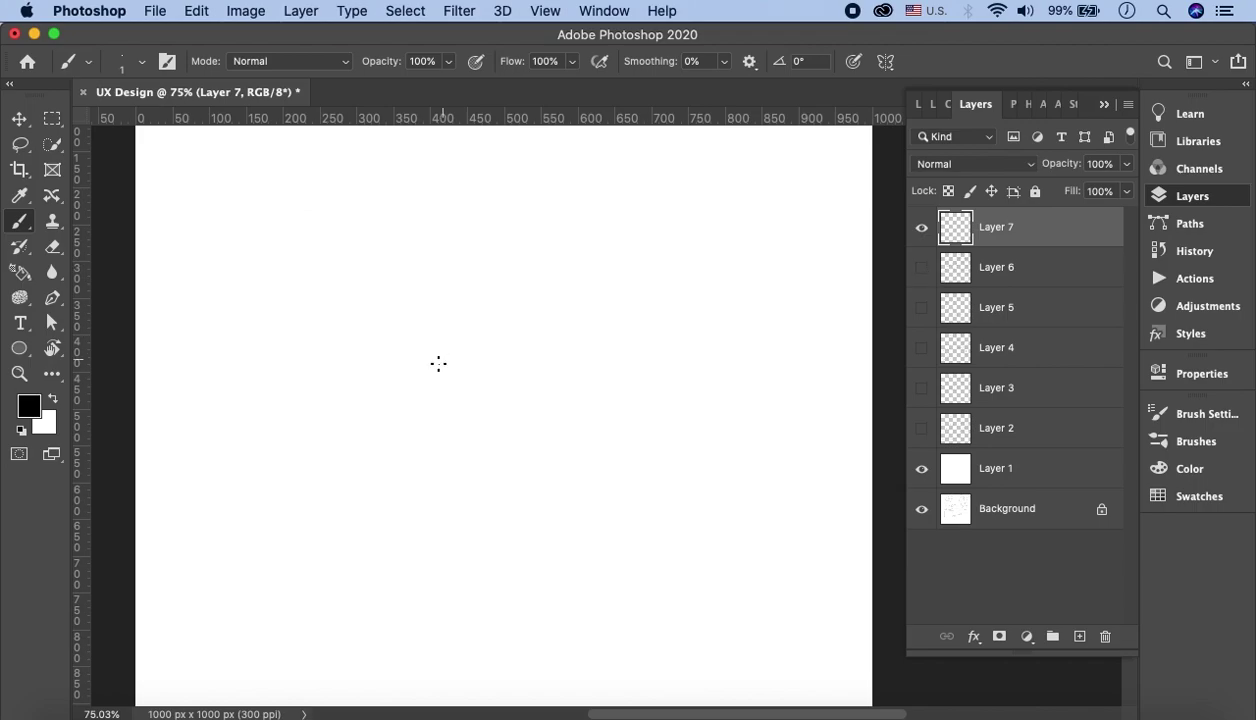
# Sketch a closed envelope with a V-shaped flap, about 120 px wide and 100 px high, near the middle of the blank canvas
pyautogui.scroll(2, 494, 372)
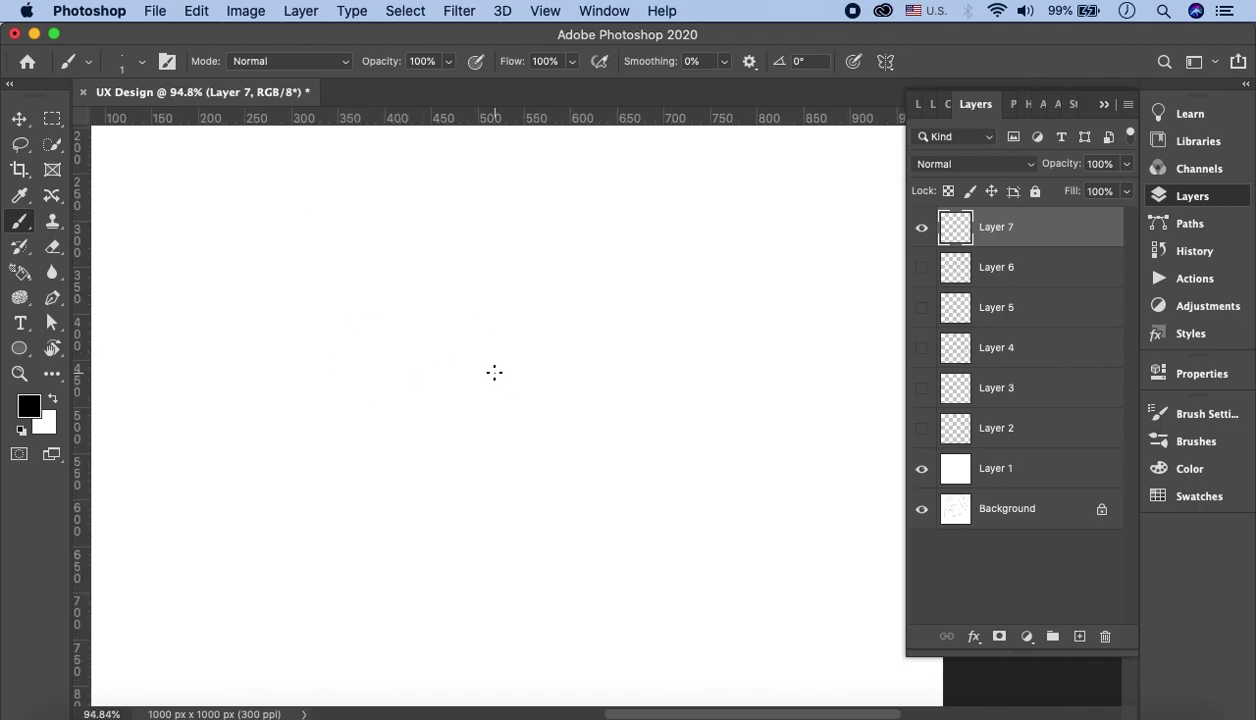
pyautogui.moveTo(446, 389)
pyautogui.mouseDown()
pyautogui.moveTo(534, 377)
pyautogui.moveTo(443, 466)
pyautogui.moveTo(537, 388)
pyautogui.mouseUp()
pyautogui.moveTo(434, 393)
pyautogui.mouseDown()
pyautogui.moveTo(500, 425)
pyautogui.moveTo(537, 380)
pyautogui.mouseUp()
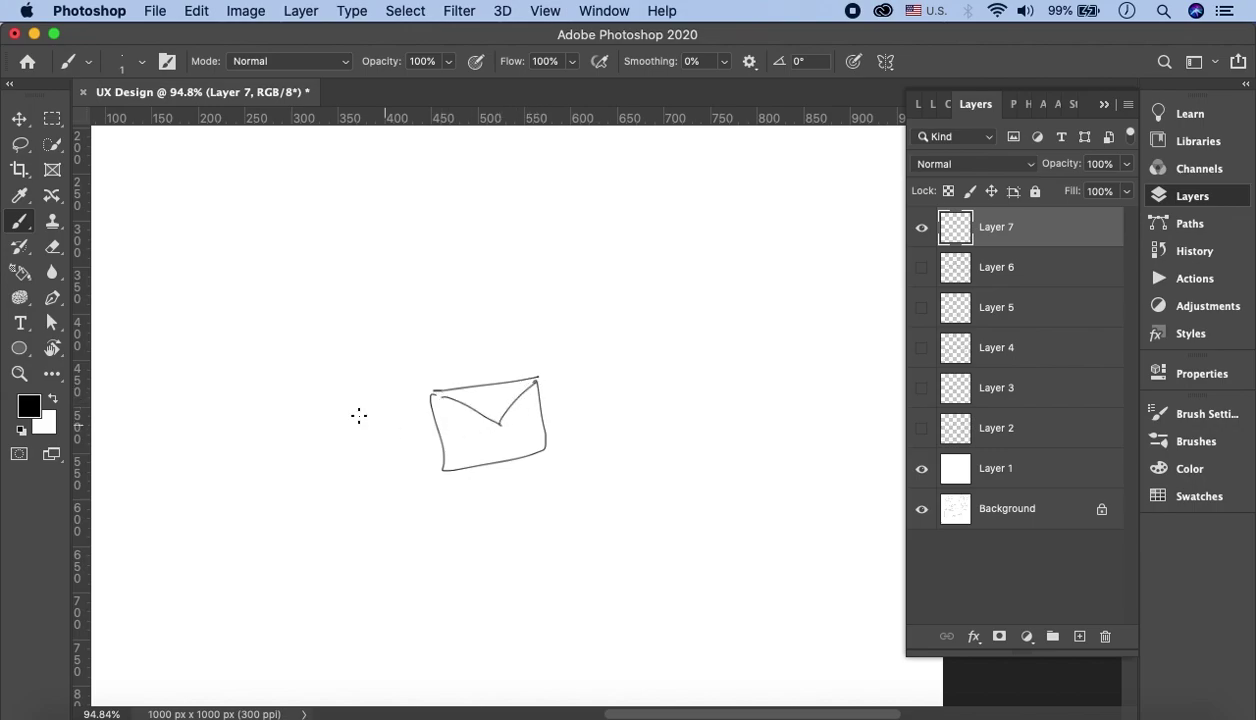
# Undo the recent strokes of the freehand envelope sketch
pyautogui.press('super+z')
pyautogui.press('super+z')
pyautogui.press('super+z')
pyautogui.press('super+z')
pyautogui.press('super+z')
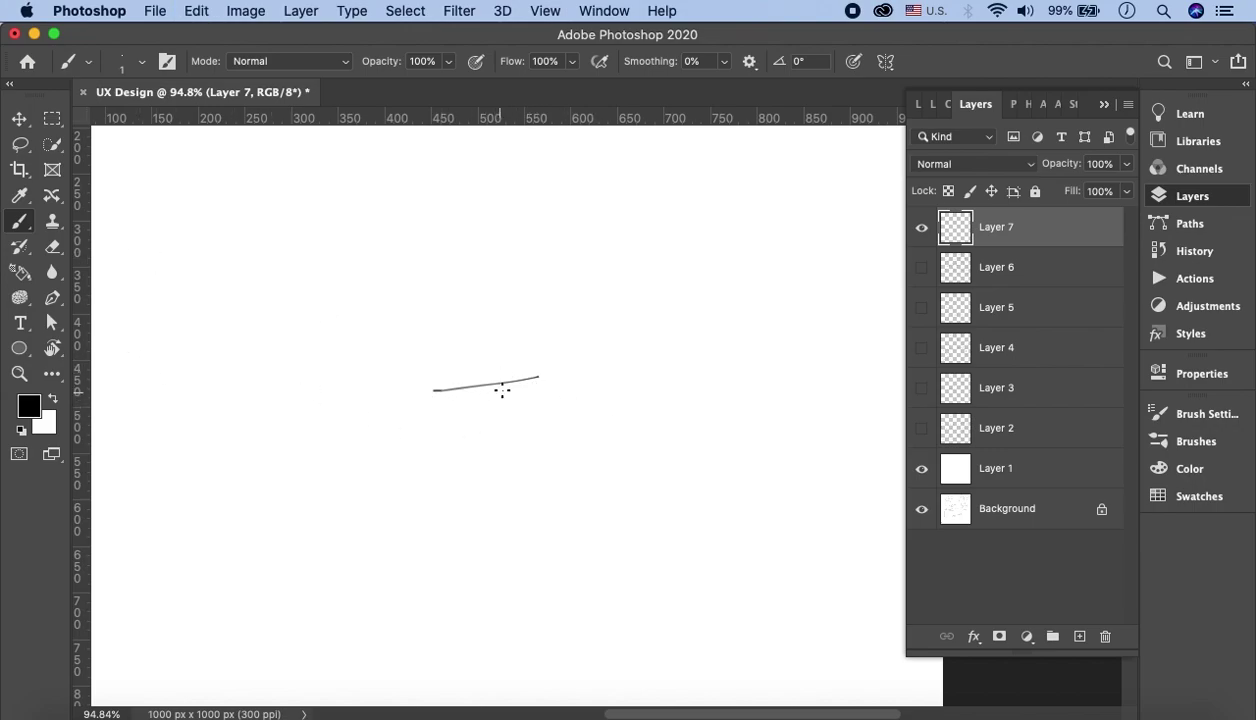
# Sketch a straight-edged envelope with a V-shaped flap, about 120 px wide and 80 px high, near the middle of the canvas
pyautogui.moveTo(456, 341)
pyautogui.mouseDown()
pyautogui.moveTo(460, 393)
pyautogui.moveTo(487, 418)
pyautogui.moveTo(462, 411)
pyautogui.moveTo(571, 413)
pyautogui.moveTo(569, 336)
pyautogui.mouseUp()
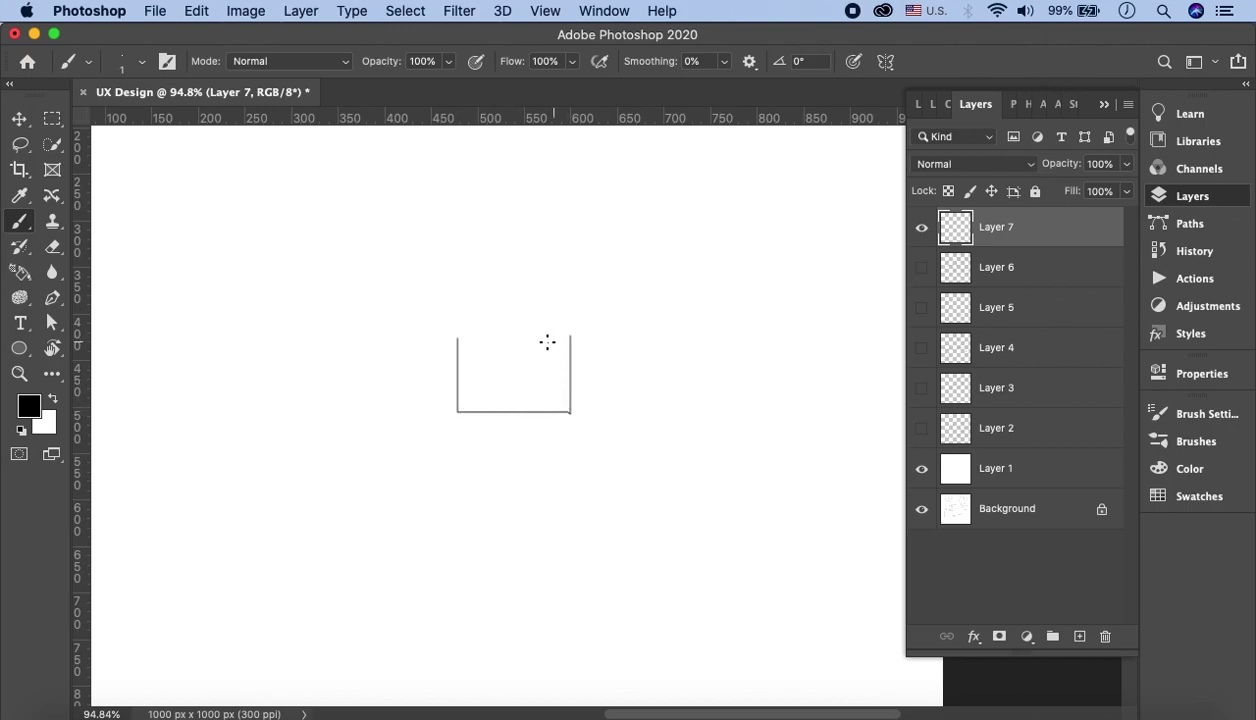
pyautogui.moveTo(457, 335); pyautogui.dragTo(555, 339)
pyautogui.press('super+z')
pyautogui.moveTo(457, 339); pyautogui.dragTo(566, 334)
pyautogui.moveTo(457, 339); pyautogui.dragTo(521, 384)
pyautogui.press('super+z')
pyautogui.moveTo(457, 338); pyautogui.dragTo(515, 376)
pyautogui.moveTo(568, 339); pyautogui.dragTo(515, 376)
# Copy the envelope sketch into the eighth artboard in Adobe XD and shrink it to about 53 × 36 in the artboard's upper-right corner
pyautogui.click(52, 119)
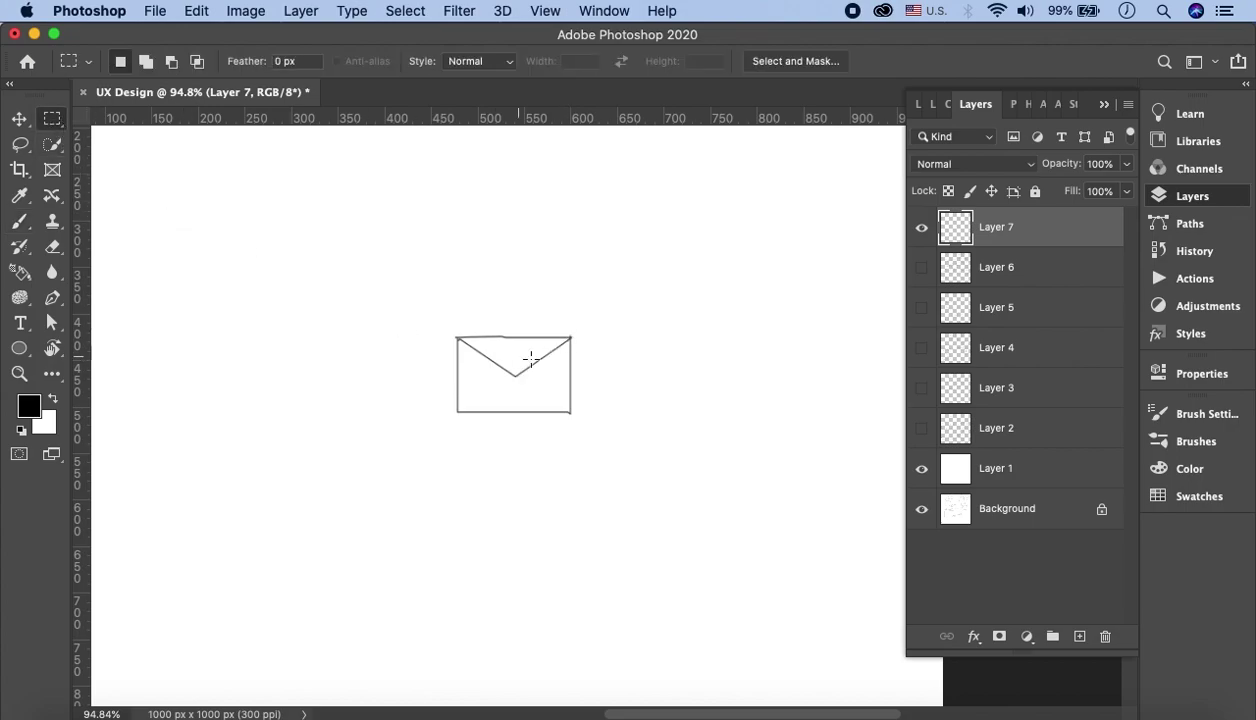
pyautogui.moveTo(440, 322); pyautogui.dragTo(605, 436)
pyautogui.click(487, 712)
pyautogui.press('super+v')
pyautogui.scroll(5, 499, 426)
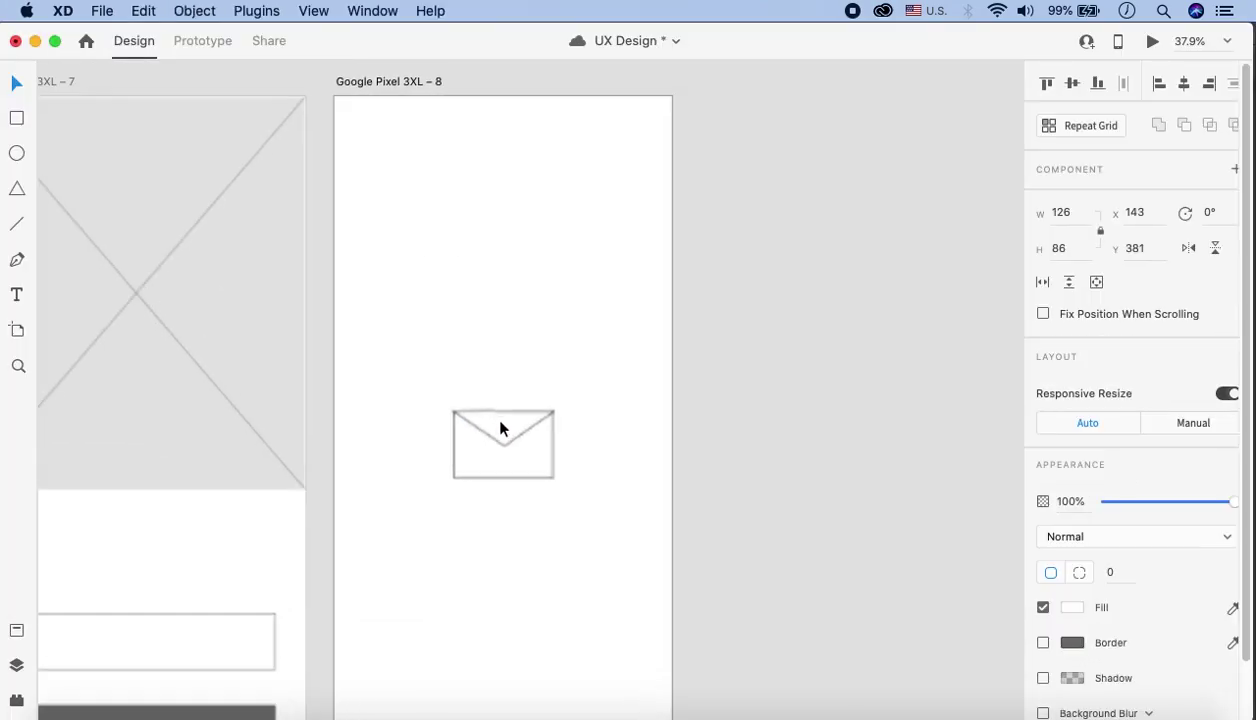
pyautogui.moveTo(557, 480); pyautogui.dragTo(641, 131)
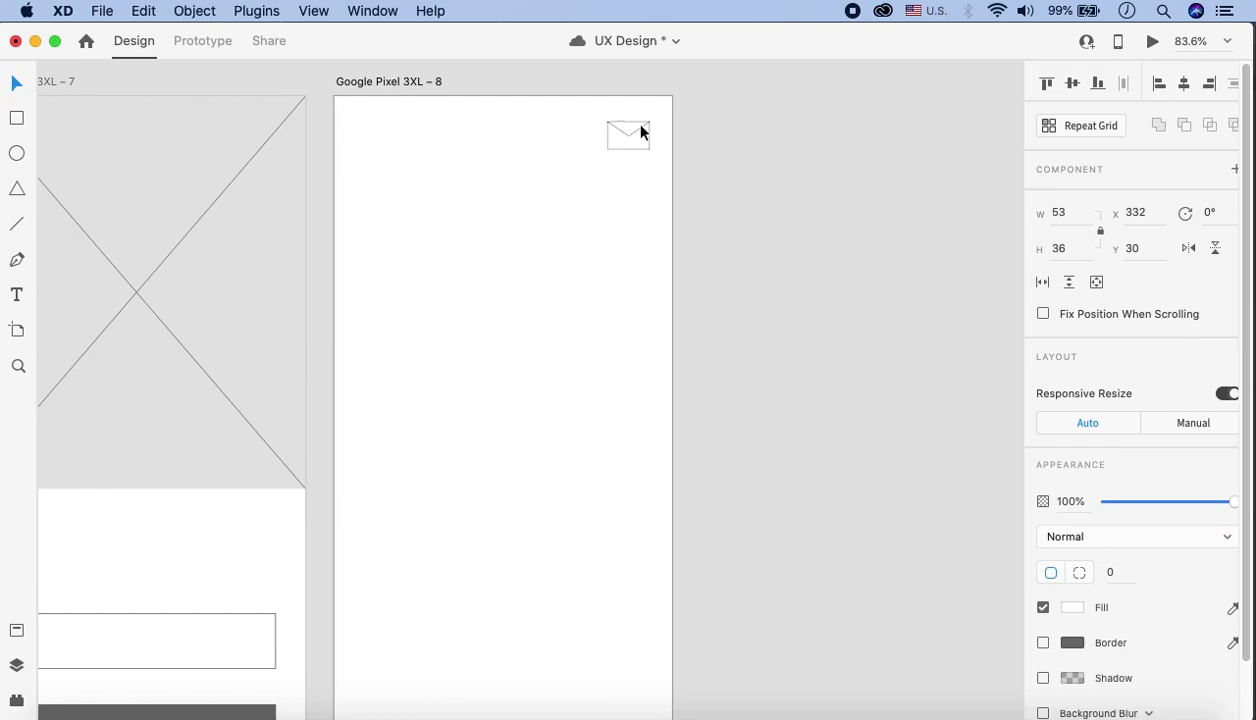
pyautogui.click(715, 317)
# Switch to Photoshop, clear the selection around the envelope and fill Layer 7 with the white background color
pyautogui.scroll(-5, 715, 317)
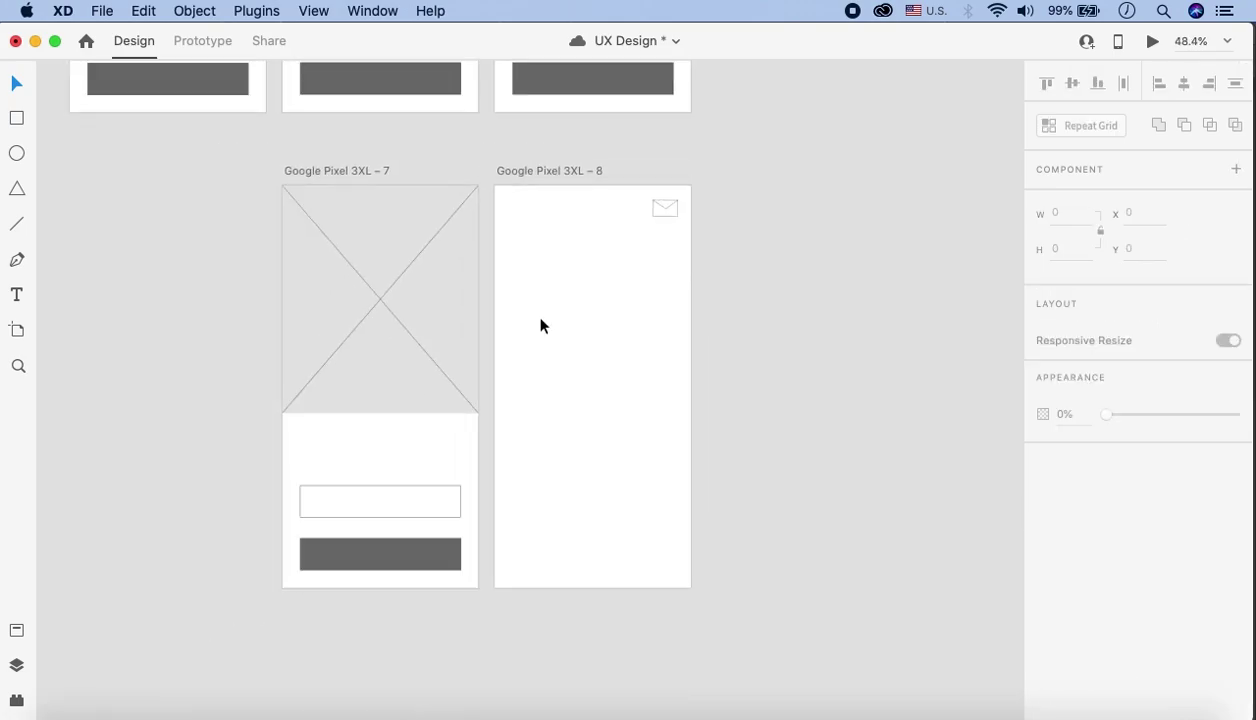
pyautogui.hscroll(1, 530, 311)
pyautogui.click(440, 702)
pyautogui.scroll(-4, 381, 359)
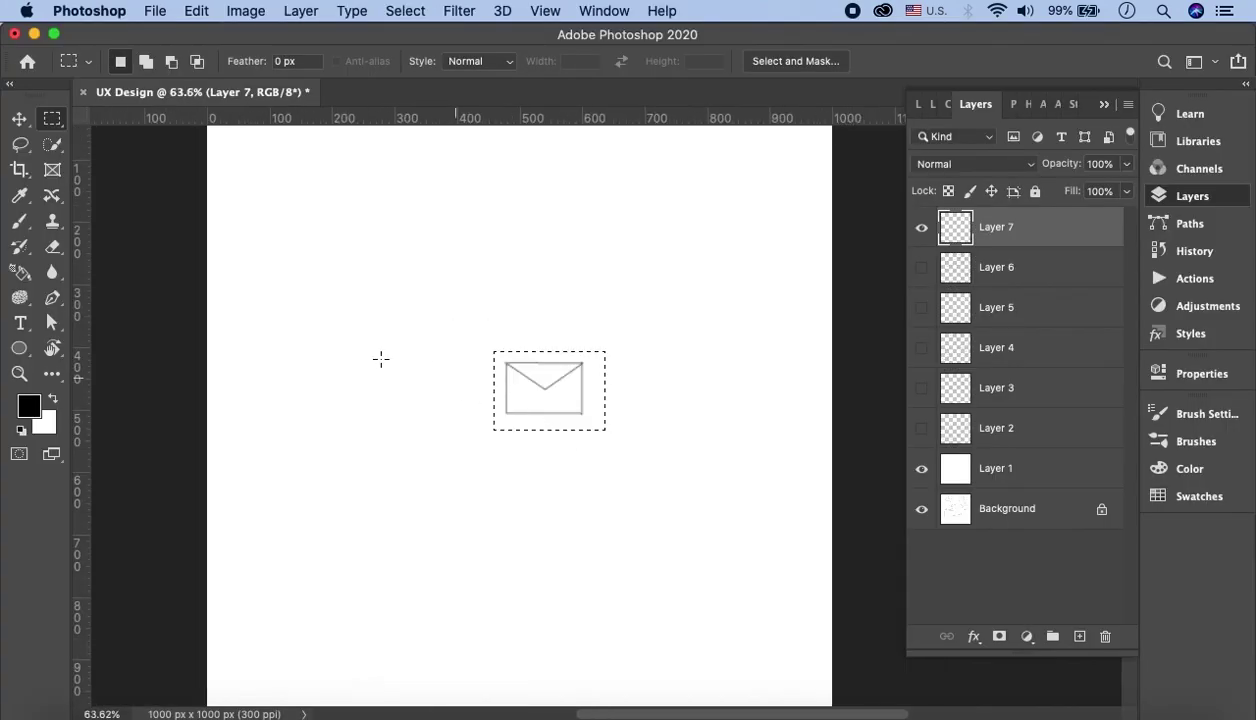
pyautogui.press('super+d')
pyautogui.press('super+BackSpace')
pyautogui.scroll(1, 622, 398)
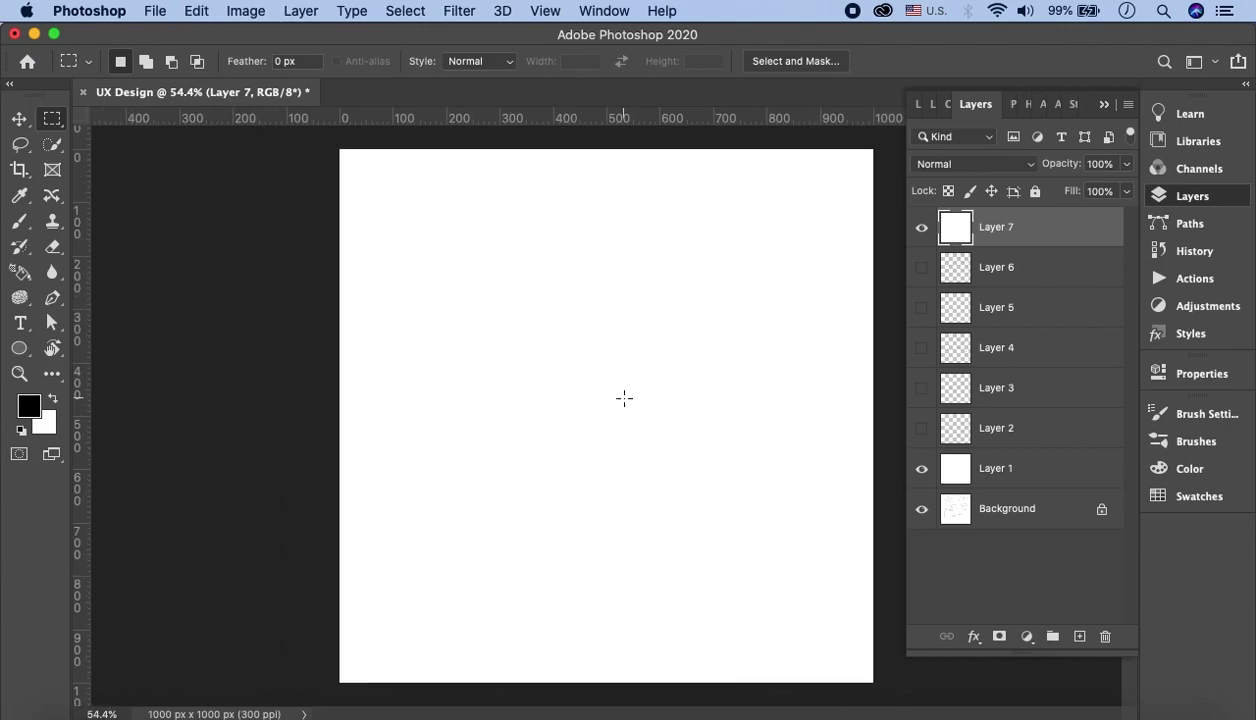
pyautogui.scroll(1, 648, 267)
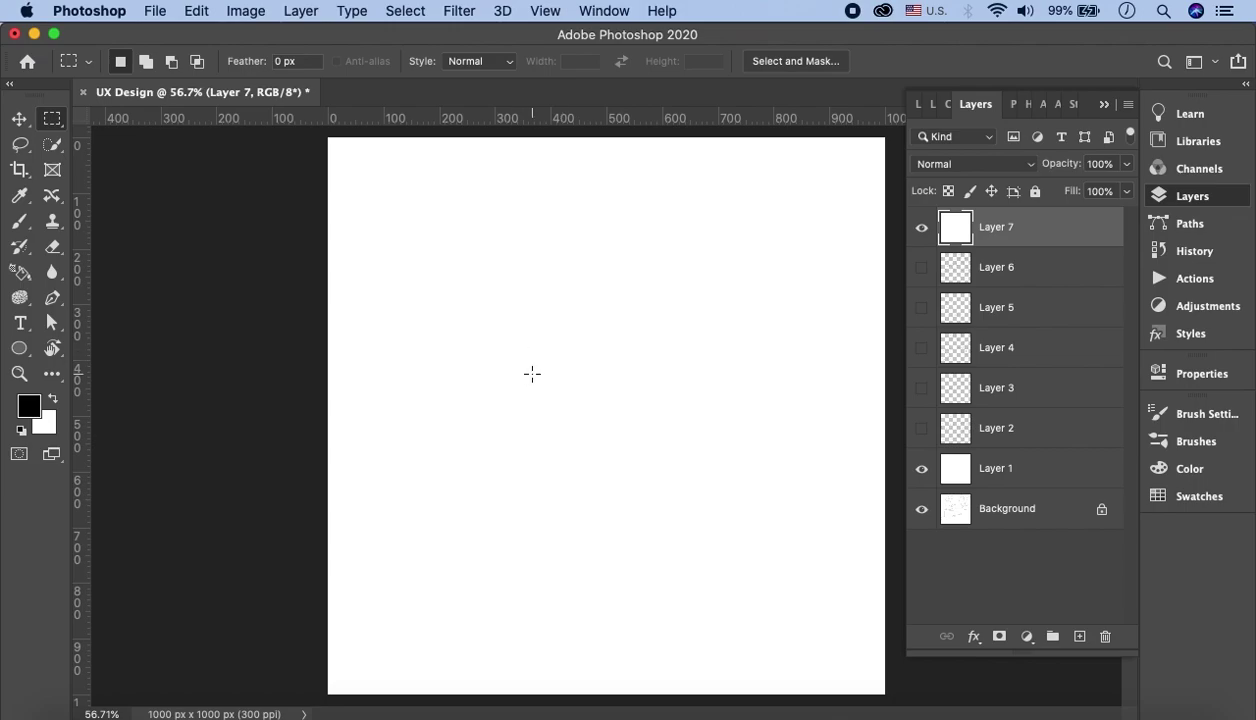
# Sketch a large bell with a flared rim and round clapper using the Brush, about 490 px wide and 530 px high
pyautogui.moveTo(568, 270); pyautogui.dragTo(540, 367)
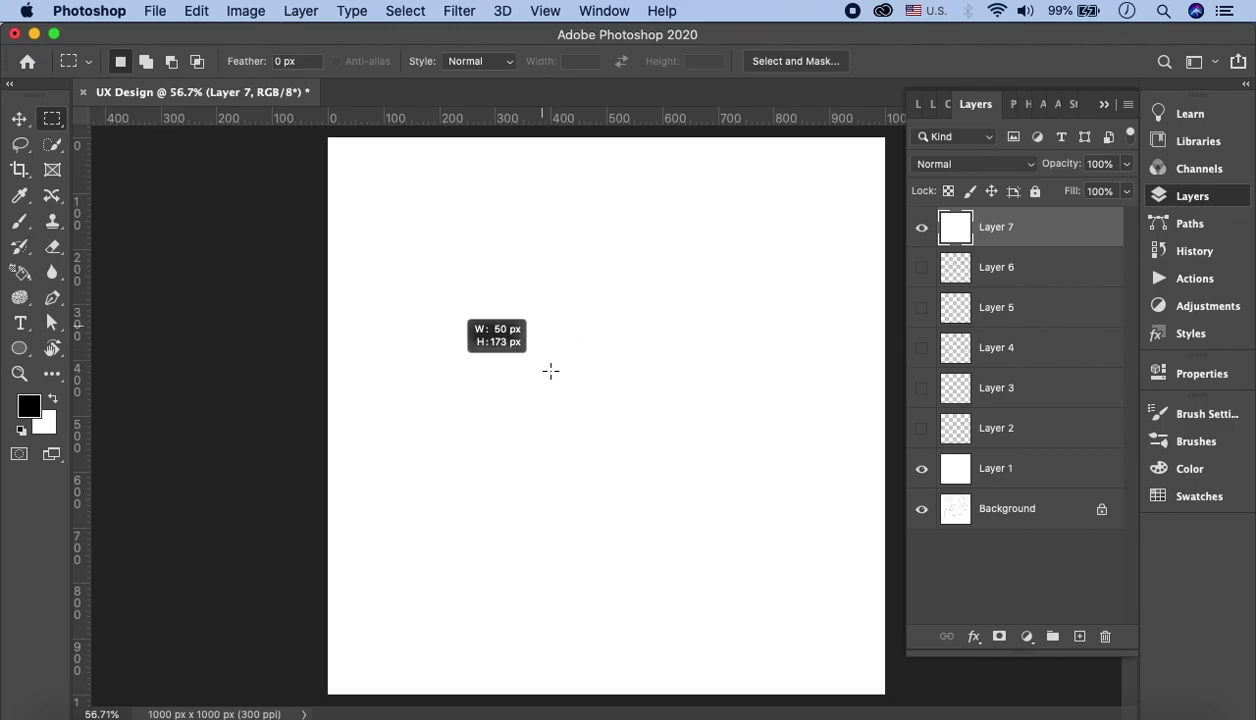
pyautogui.click(19, 221)
pyautogui.press('super+d')
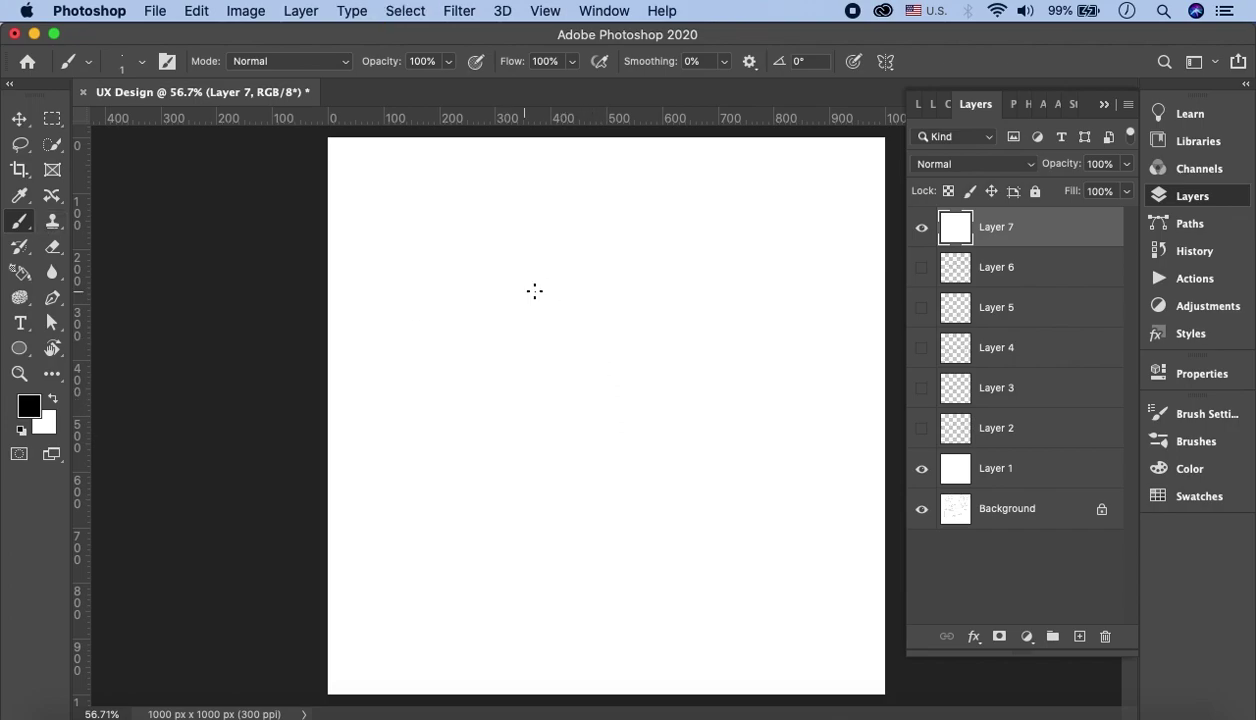
pyautogui.moveTo(575, 275)
pyautogui.mouseDown()
pyautogui.moveTo(547, 390)
pyautogui.moveTo(510, 446)
pyautogui.moveTo(488, 449)
pyautogui.mouseUp()
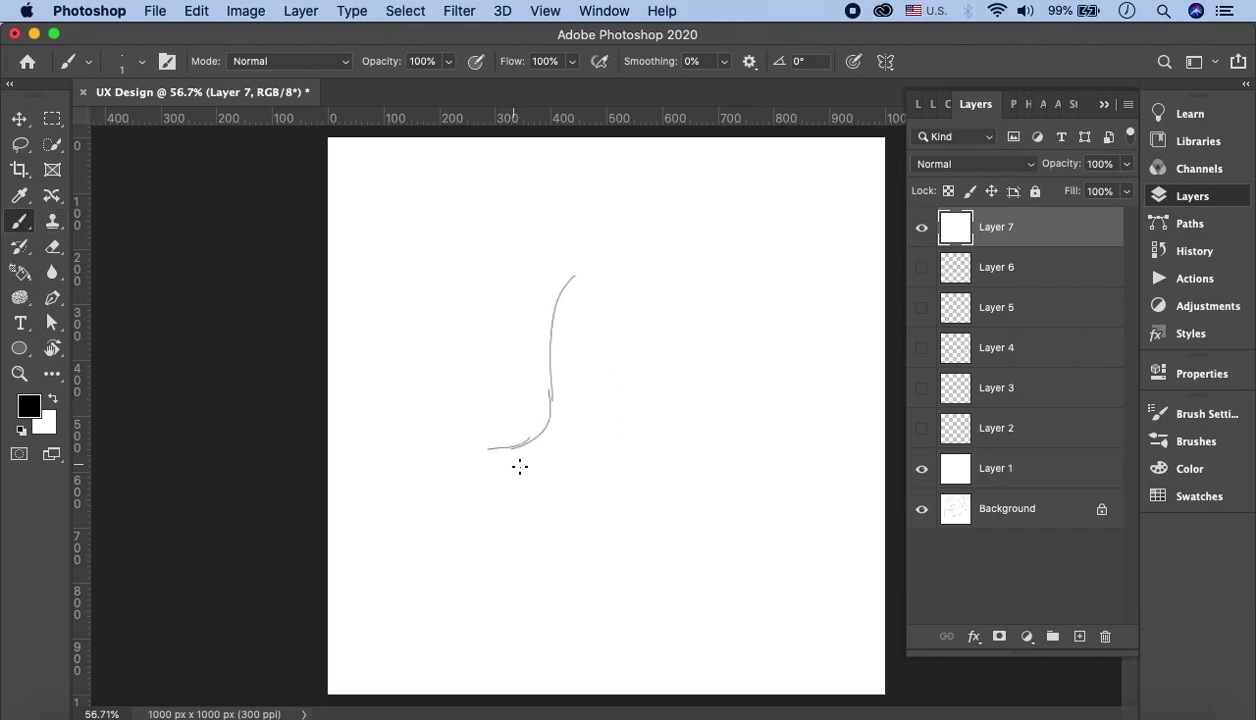
pyautogui.moveTo(574, 276)
pyautogui.mouseDown()
pyautogui.moveTo(633, 270)
pyautogui.moveTo(672, 291)
pyautogui.moveTo(678, 390)
pyautogui.moveTo(730, 450)
pyautogui.mouseUp()
pyautogui.moveTo(490, 455)
pyautogui.mouseDown()
pyautogui.moveTo(503, 491)
pyautogui.moveTo(611, 493)
pyautogui.moveTo(690, 483)
pyautogui.moveTo(728, 443)
pyautogui.moveTo(688, 419)
pyautogui.moveTo(681, 335)
pyautogui.moveTo(640, 268)
pyautogui.moveTo(566, 267)
pyautogui.moveTo(549, 380)
pyautogui.moveTo(484, 480)
pyautogui.moveTo(661, 481)
pyautogui.moveTo(625, 489)
pyautogui.moveTo(657, 496)
pyautogui.moveTo(733, 486)
pyautogui.moveTo(726, 467)
pyautogui.moveTo(575, 505)
pyautogui.moveTo(734, 477)
pyautogui.moveTo(734, 434)
pyautogui.moveTo(685, 421)
pyautogui.moveTo(746, 448)
pyautogui.moveTo(722, 466)
pyautogui.moveTo(683, 352)
pyautogui.moveTo(593, 308)
pyautogui.mouseUp()
pyautogui.moveTo(622, 510)
pyautogui.mouseDown()
pyautogui.moveTo(632, 542)
pyautogui.moveTo(601, 491)
pyautogui.moveTo(598, 533)
pyautogui.moveTo(630, 507)
pyautogui.mouseUp()
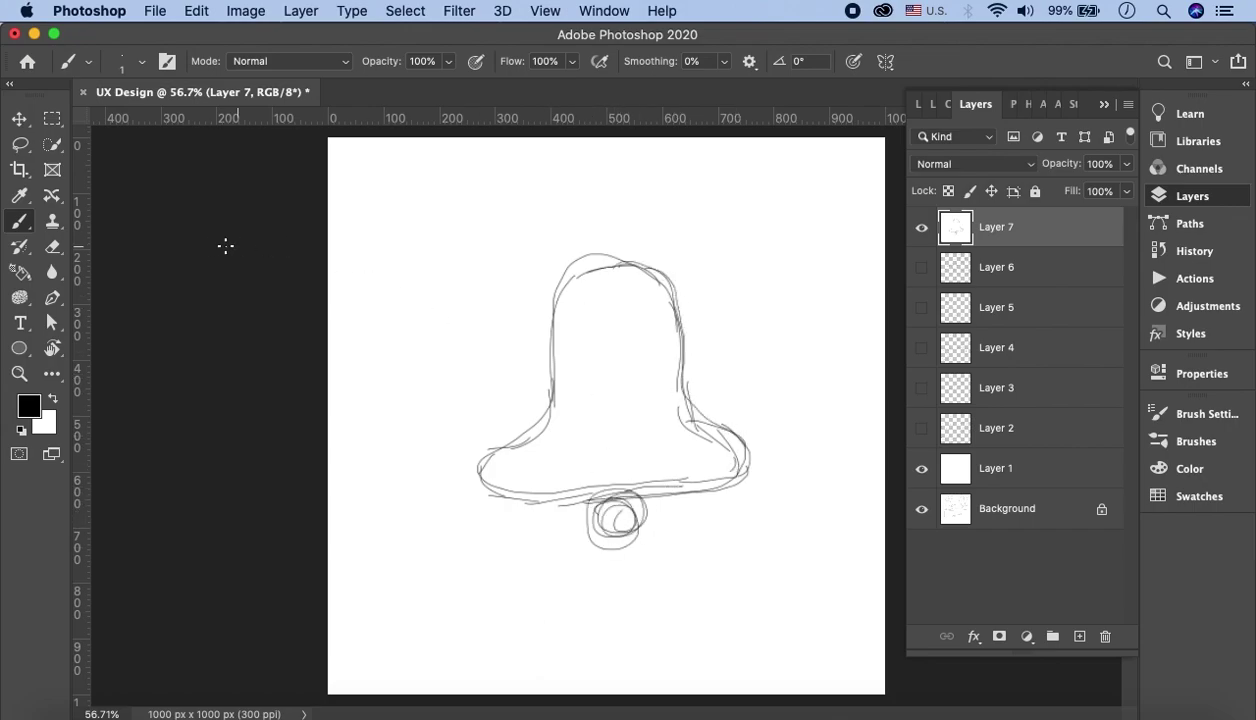
# Copy the bell sketch from Photoshop and paste it onto the eighth artboard in Adobe XD
pyautogui.click(53, 120)
pyautogui.moveTo(465, 225)
pyautogui.mouseDown()
pyautogui.moveTo(571, 422)
pyautogui.moveTo(780, 573)
pyautogui.mouseUp()
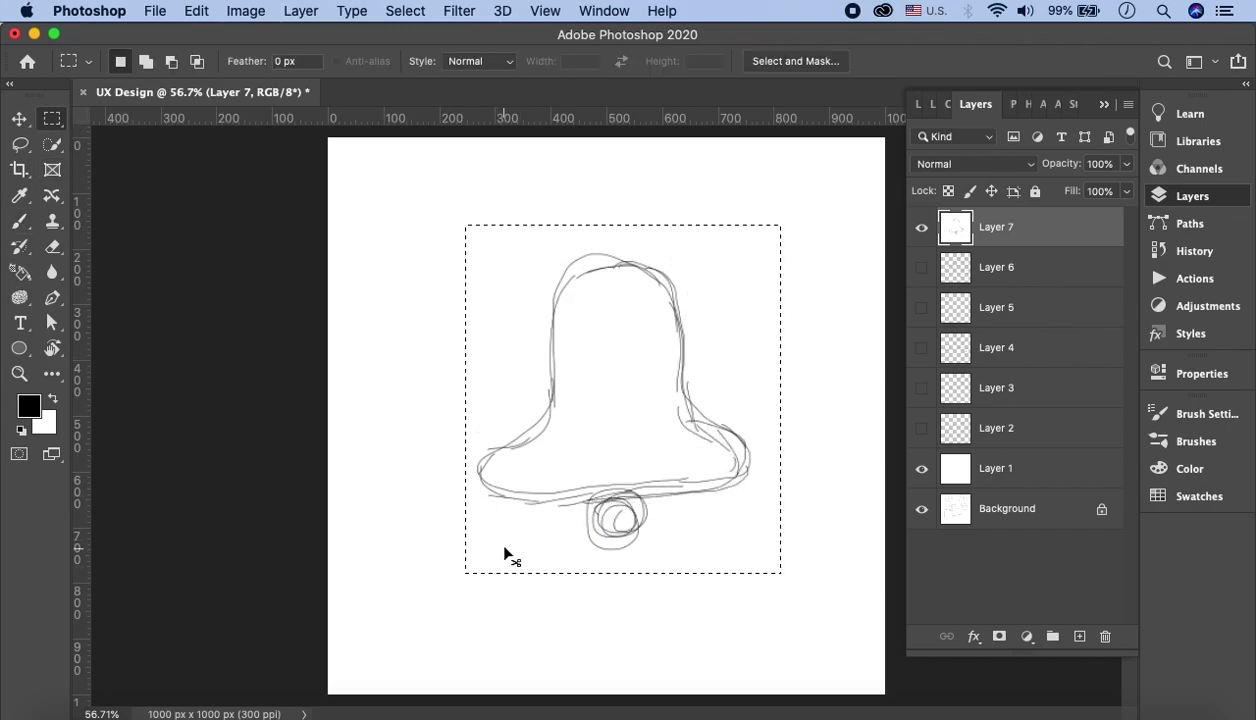
pyautogui.press('super+c')
pyautogui.click(501, 711)
pyautogui.press('super+v')
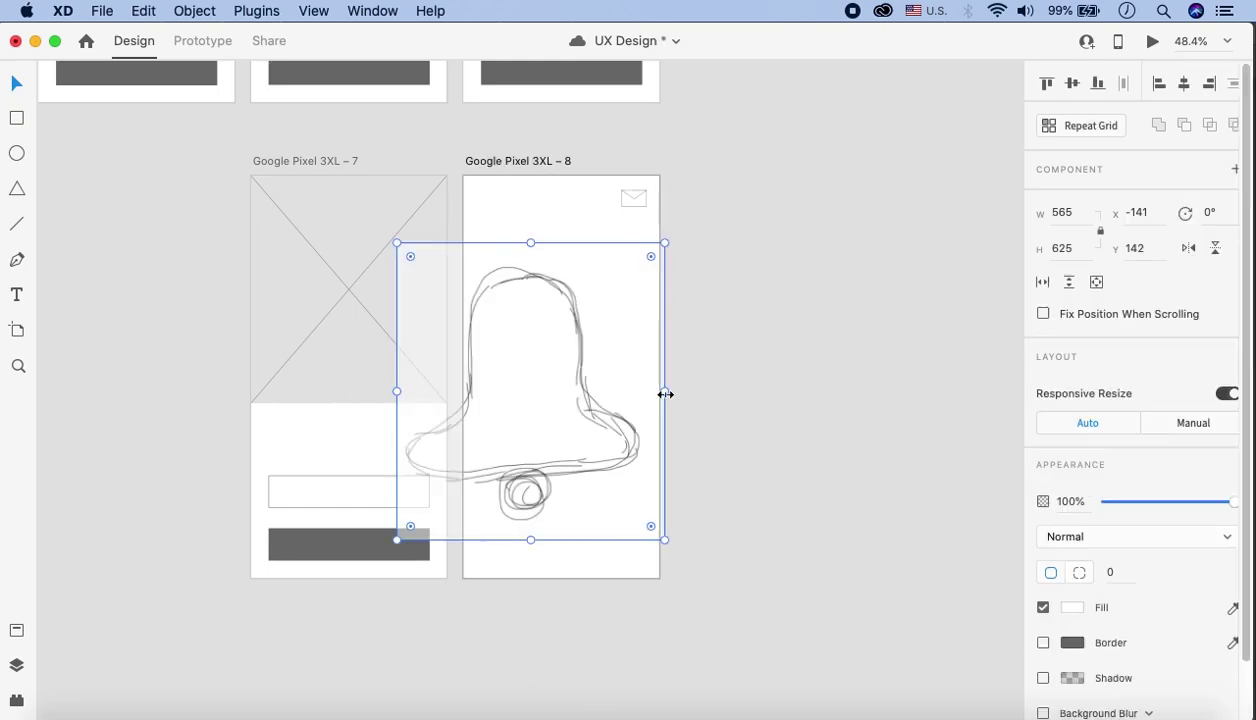
# Shift the bell so it overhangs the eighth artboard's right edge and tilt it slightly counterclockwise
pyautogui.moveTo(595, 399); pyautogui.dragTo(684, 426)
pyautogui.click(765, 251)
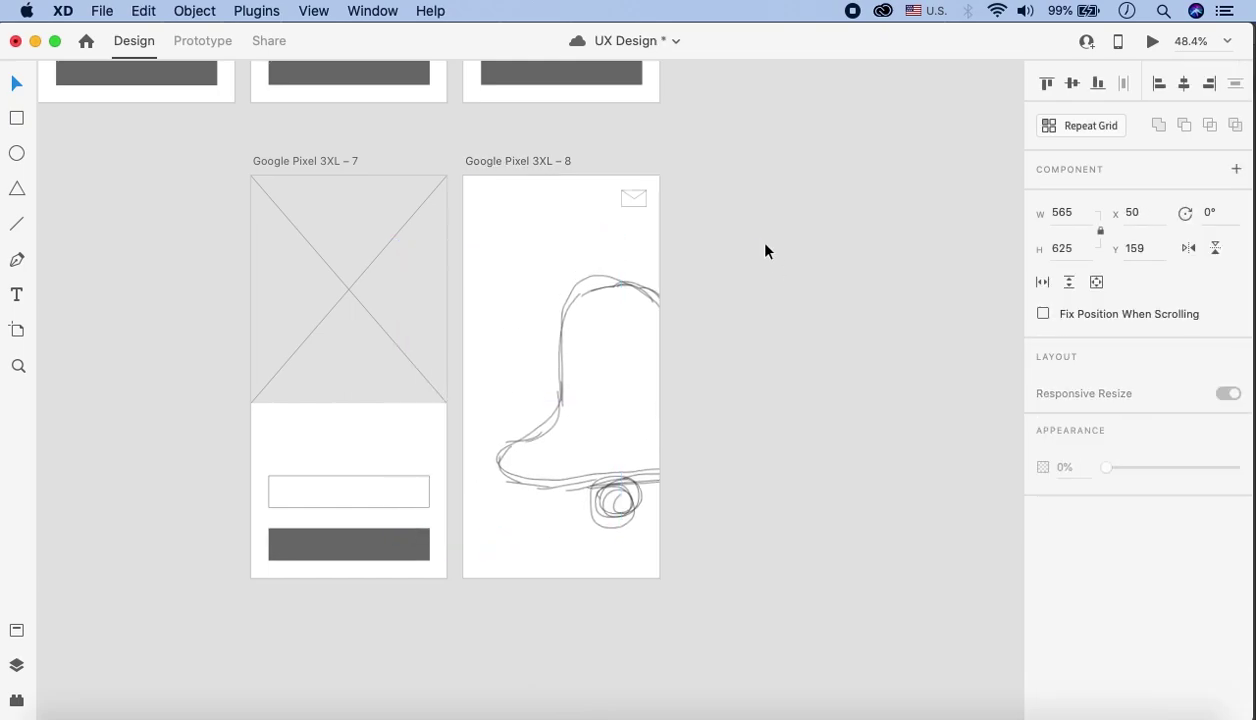
pyautogui.click(636, 290)
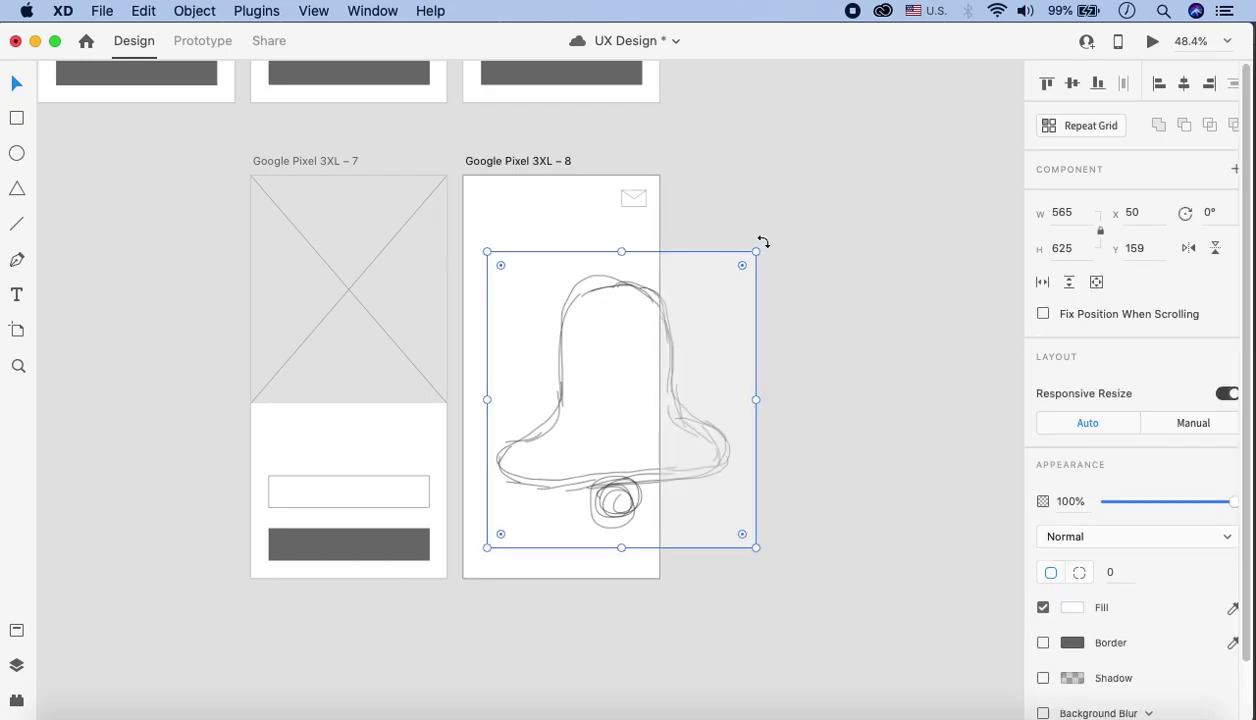
pyautogui.moveTo(763, 244); pyautogui.dragTo(749, 221)
pyautogui.moveTo(642, 457); pyautogui.dragTo(645, 499)
pyautogui.click(880, 365)
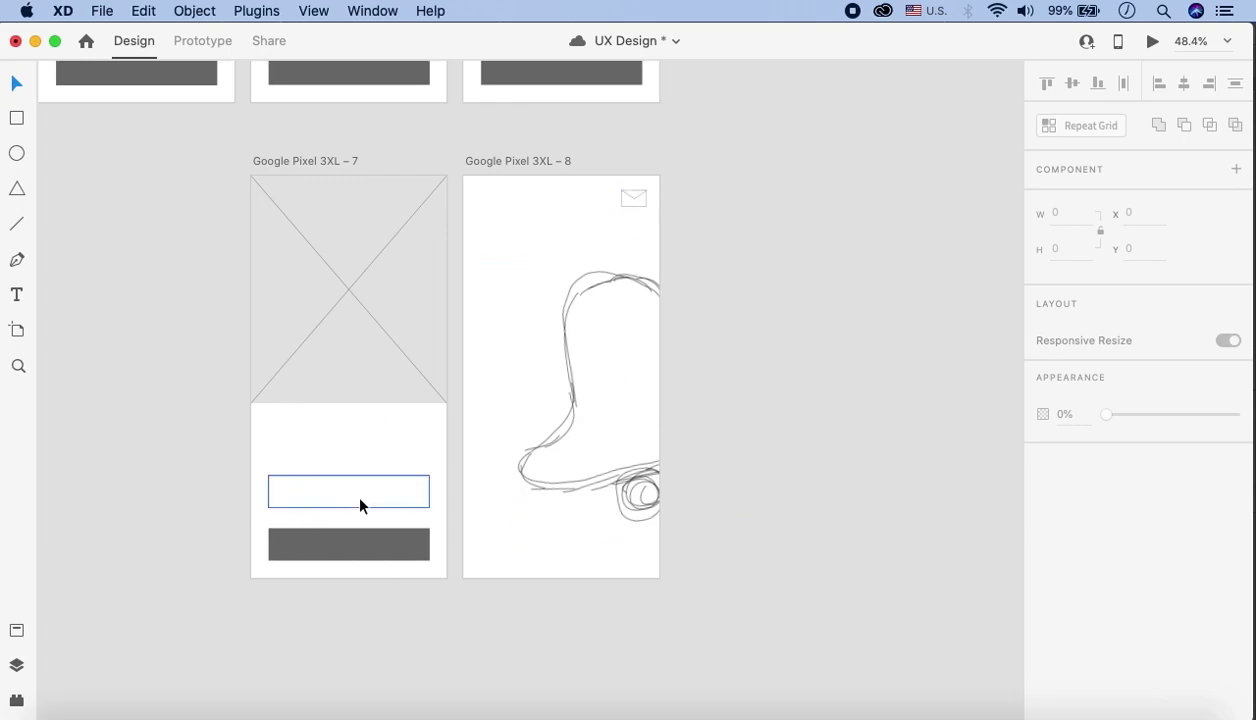
# Draw a rectangle about 254 wide and 40 high near the bottom of the eighth artboard, below the bell
pyautogui.scroll(5, 506, 292)
pyautogui.scroll(2, 506, 292)
pyautogui.hscroll(-2, 526, 269)
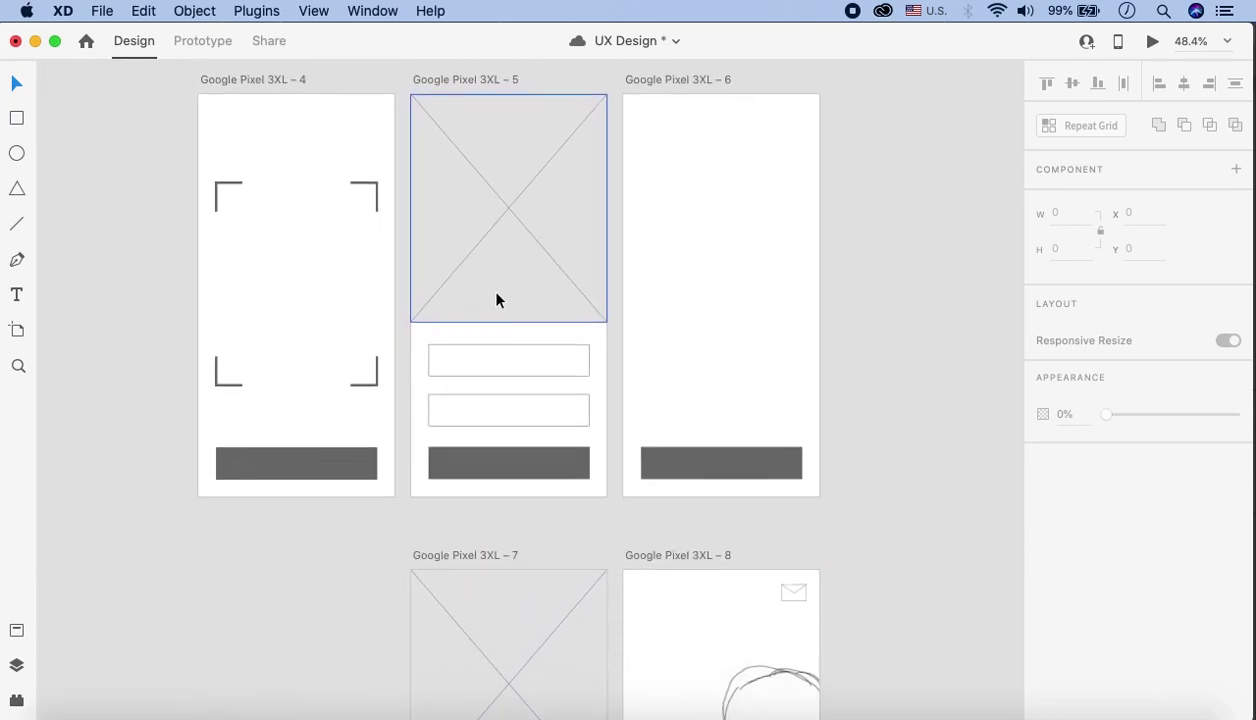
pyautogui.scroll(-5, 604, 303)
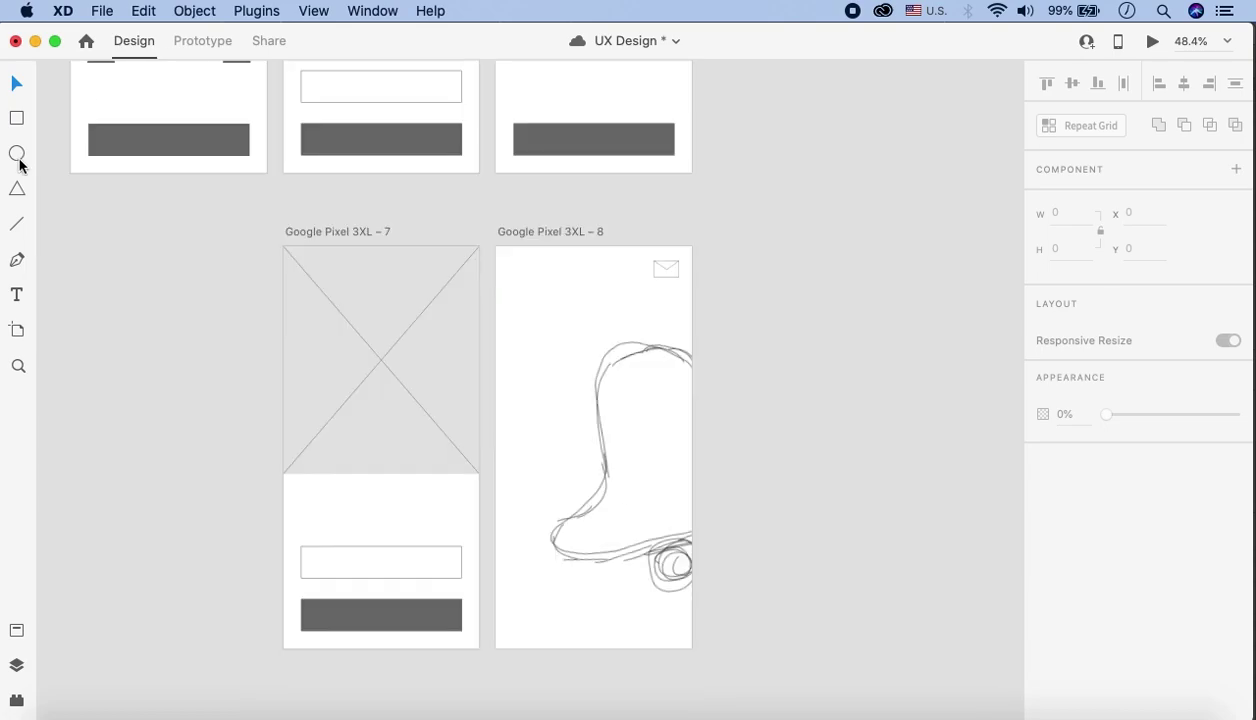
pyautogui.click(16, 118)
pyautogui.moveTo(533, 609); pyautogui.dragTo(655, 627)
pyautogui.press('v')
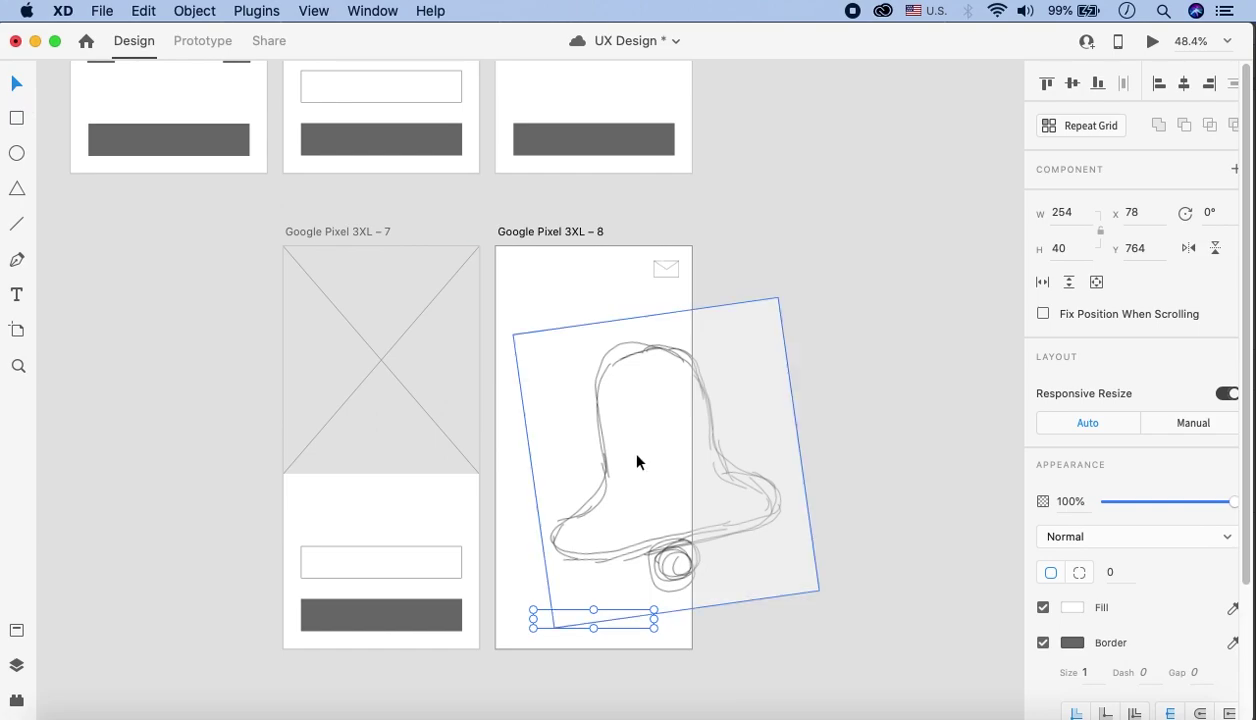
# Remove the new rectangle's border and fill it with the dark grey sampled from the border swatch
pyautogui.click(1043, 642)
pyautogui.click(1233, 608)
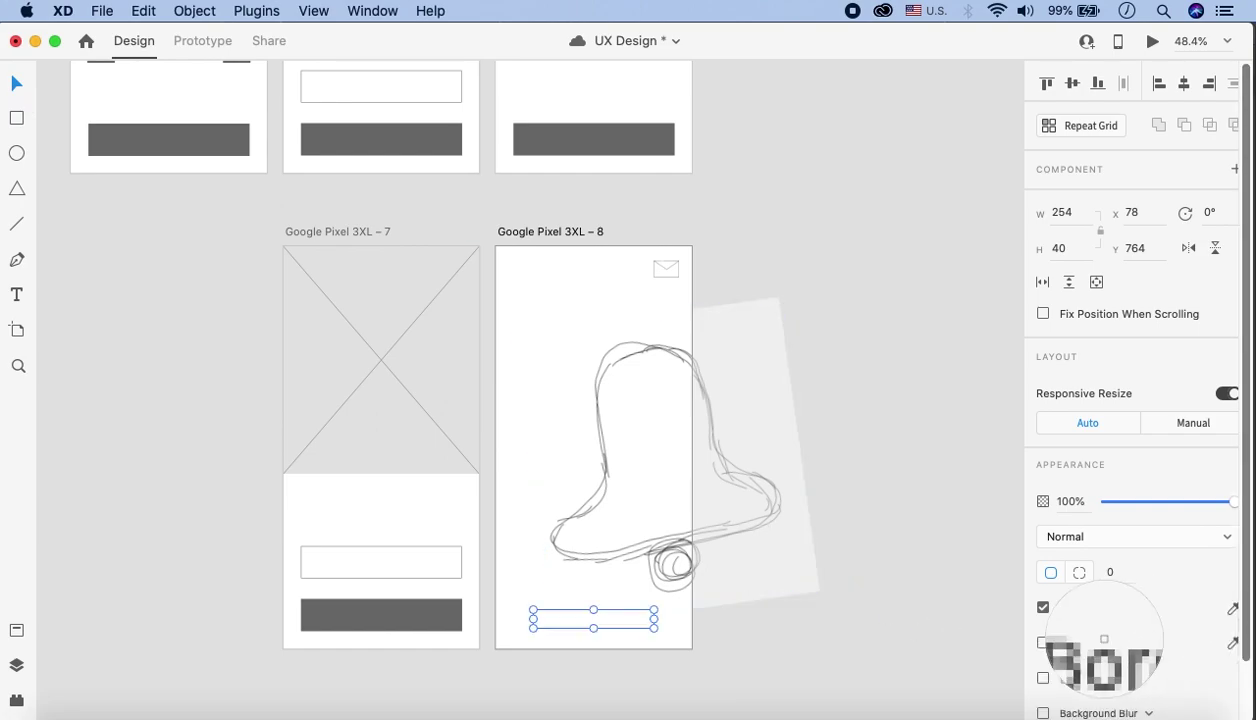
pyautogui.click(1075, 641)
pyautogui.click(872, 603)
pyautogui.click(590, 620)
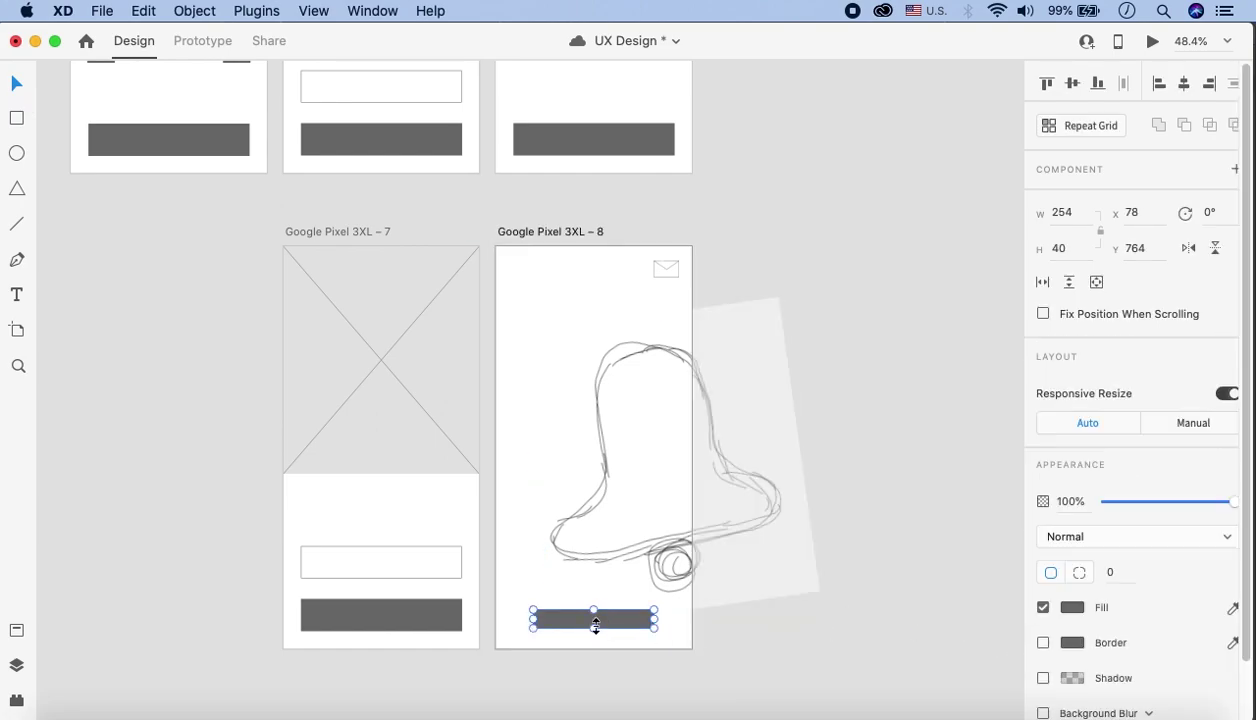
# Reduce the grey bar's height to about 28 and centre it horizontally near the bottom of the eighth artboard
pyautogui.scroll(5, 595, 617)
pyautogui.moveTo(555, 535); pyautogui.dragTo(611, 586)
pyautogui.scroll(-5, 612, 590)
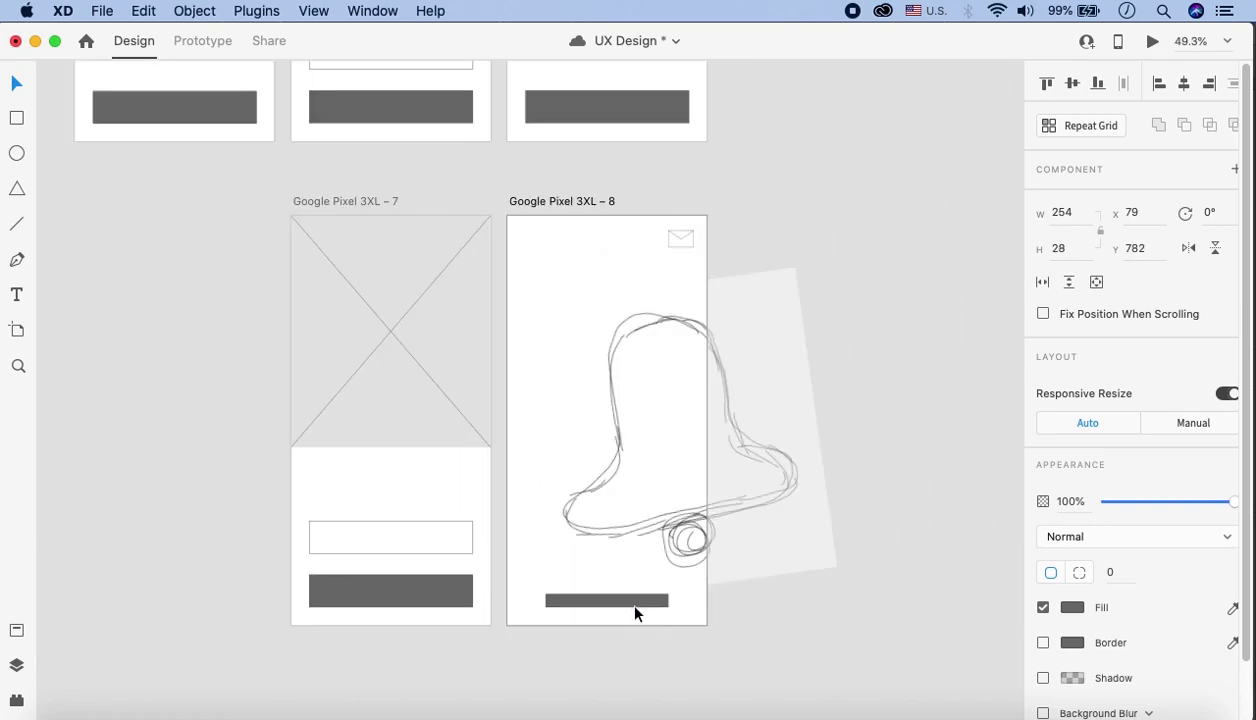
pyautogui.click(634, 620)
# Duplicate the seventh artboard and place the copy directly below the eighth artboard
pyautogui.scroll(-3, 568, 400)
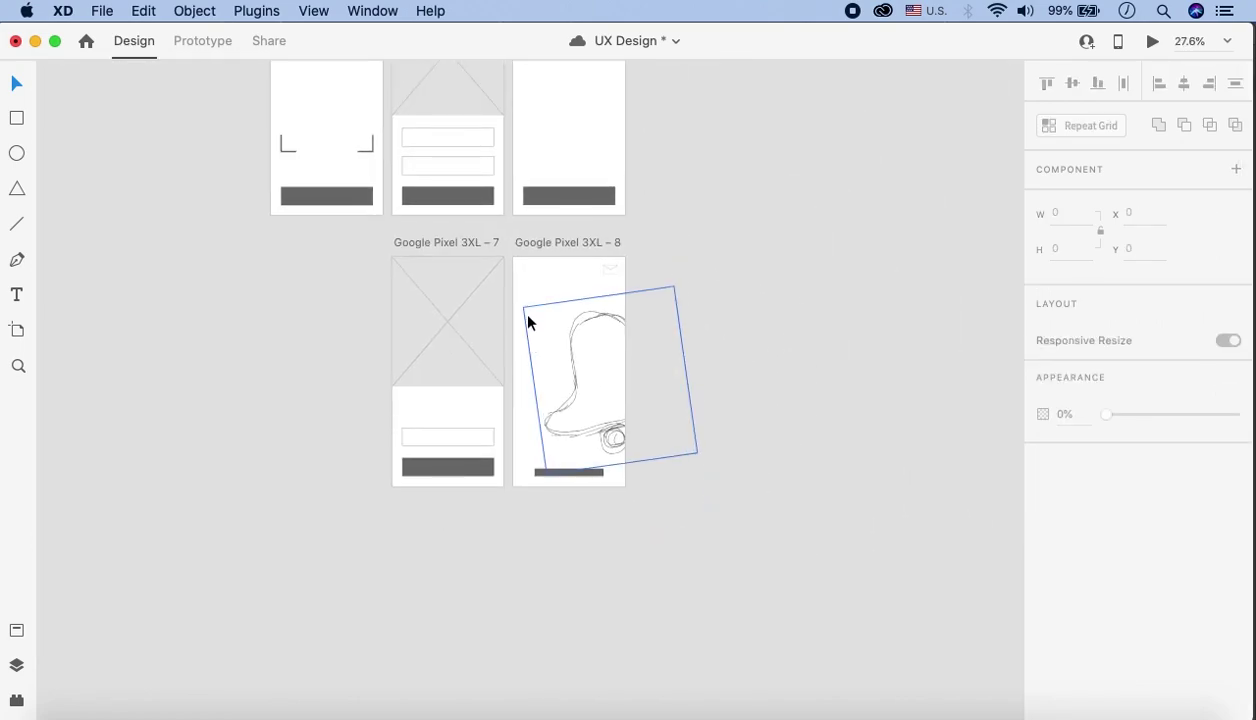
pyautogui.moveTo(443, 245); pyautogui.dragTo(566, 506)
pyautogui.scroll(-3, 683, 490)
pyautogui.click(709, 484)
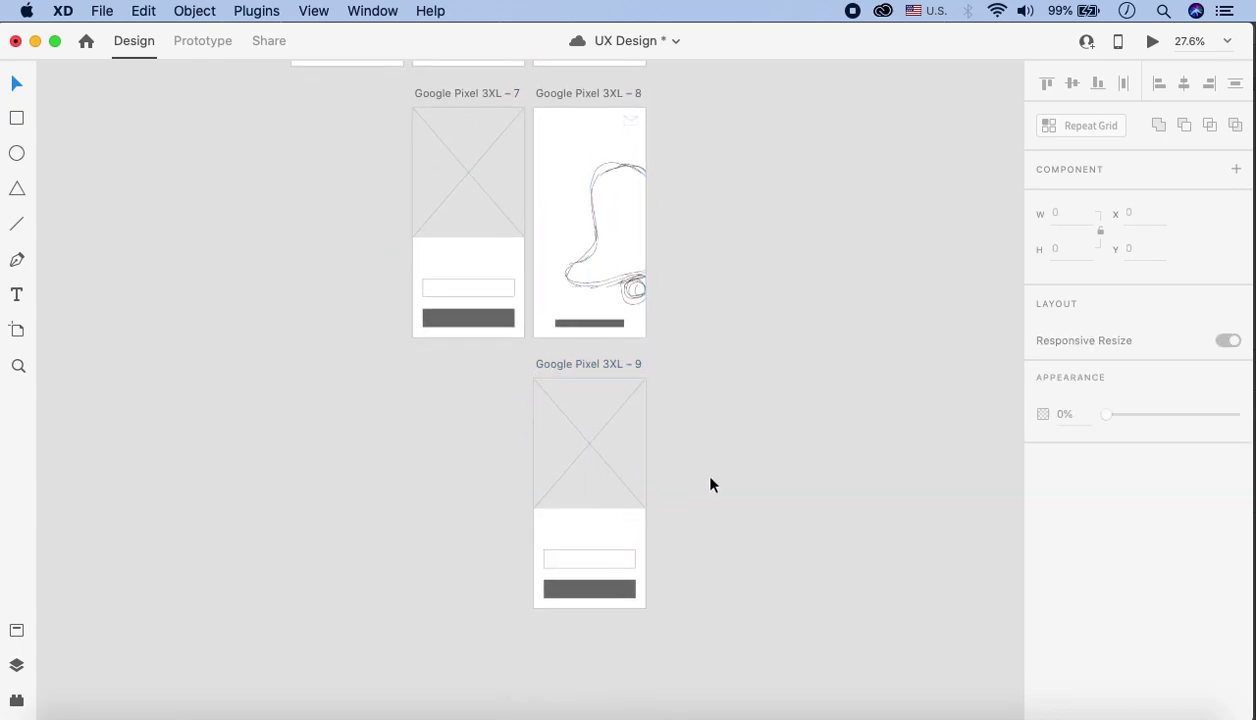
# Turn the ninth artboard's input field into a borderless dark grey button and move it down to Y 648, closer to the existing button
pyautogui.scroll(5, 599, 619)
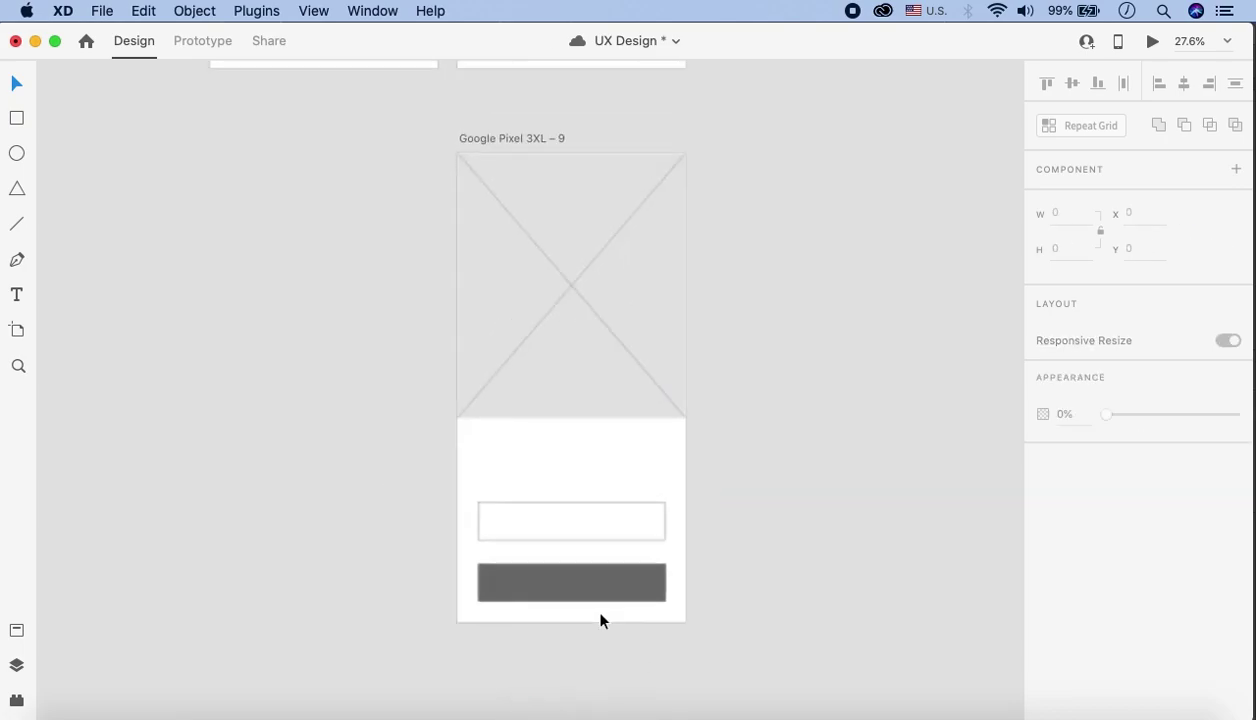
pyautogui.click(577, 524)
pyautogui.click(1042, 644)
pyautogui.click(1232, 607)
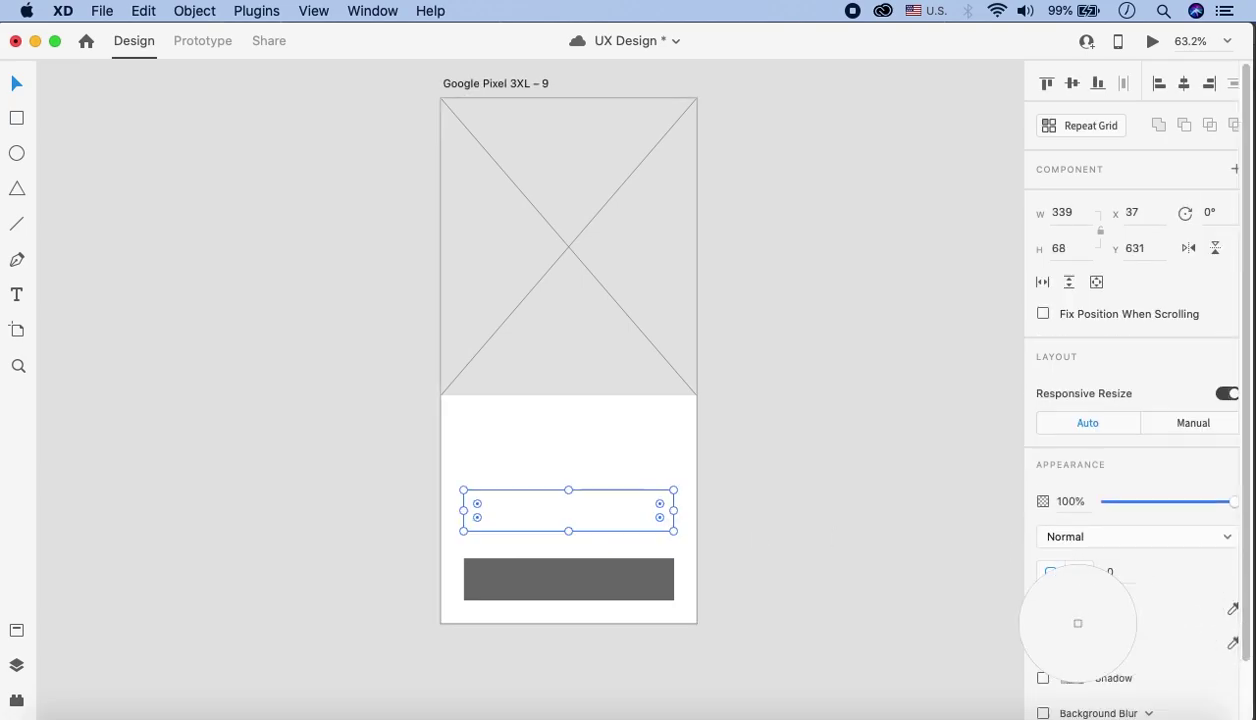
pyautogui.click(640, 580)
pyautogui.click(726, 568)
pyautogui.moveTo(611, 519); pyautogui.dragTo(604, 527)
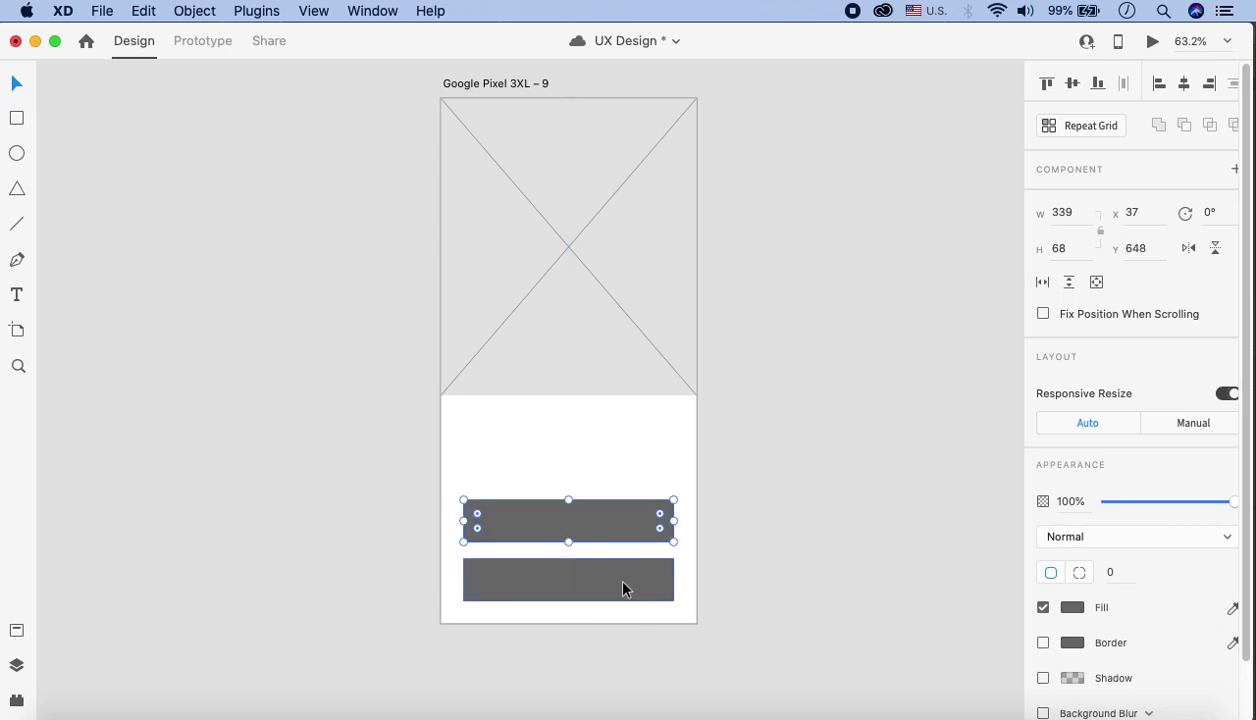
pyautogui.click(757, 448)
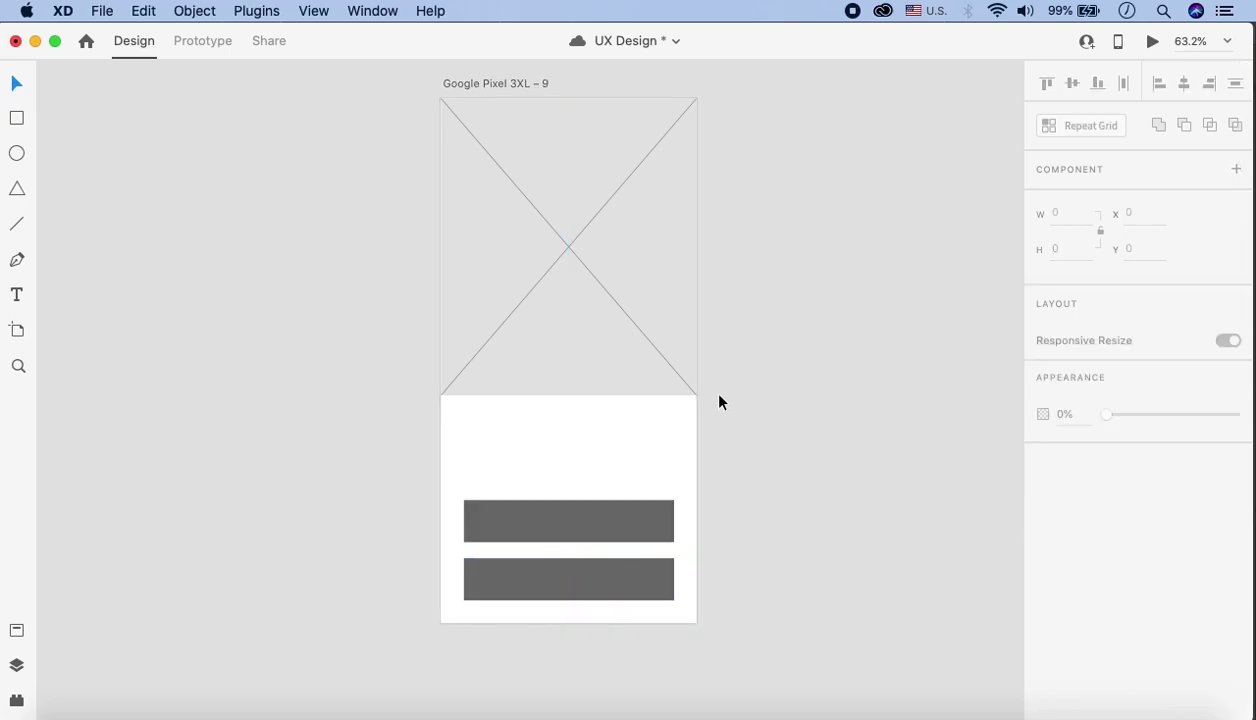
# Review the wireframe artboards from the login screens down to the ninth screen
pyautogui.scroll(-5, 719, 401)
pyautogui.scroll(-3, 409, 440)
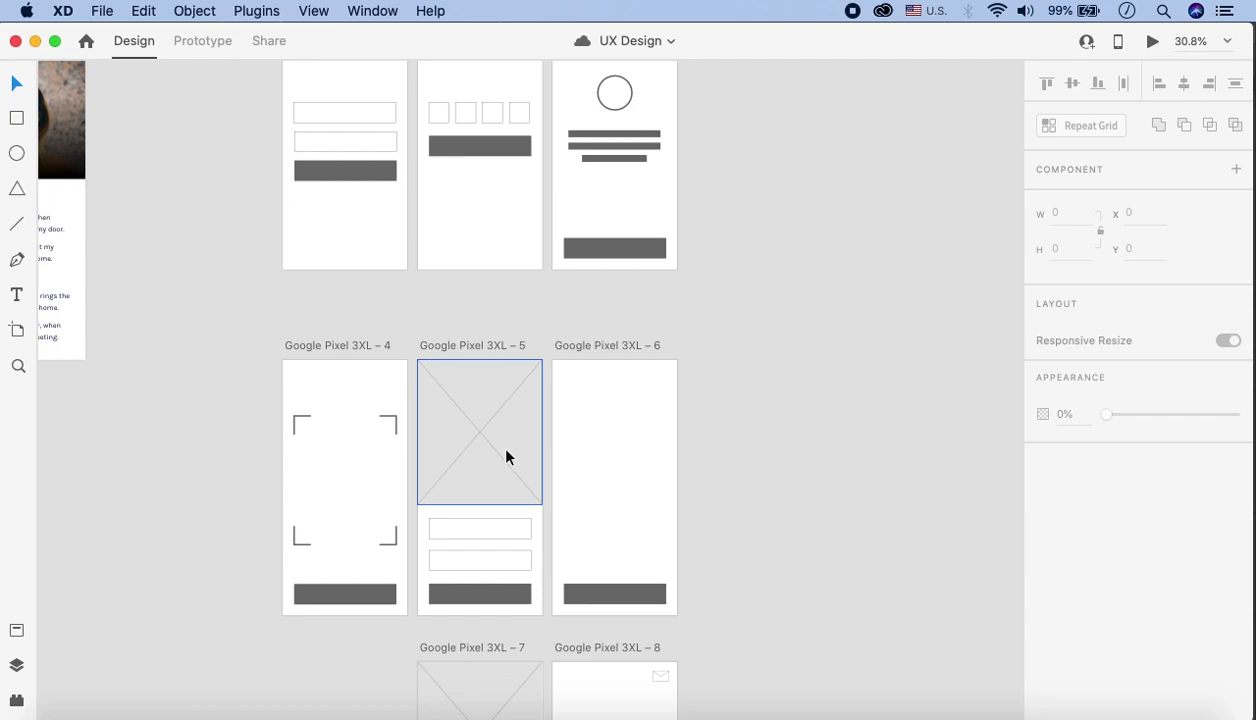
pyautogui.scroll(-3, 507, 448)
pyautogui.hscroll(1, 507, 448)
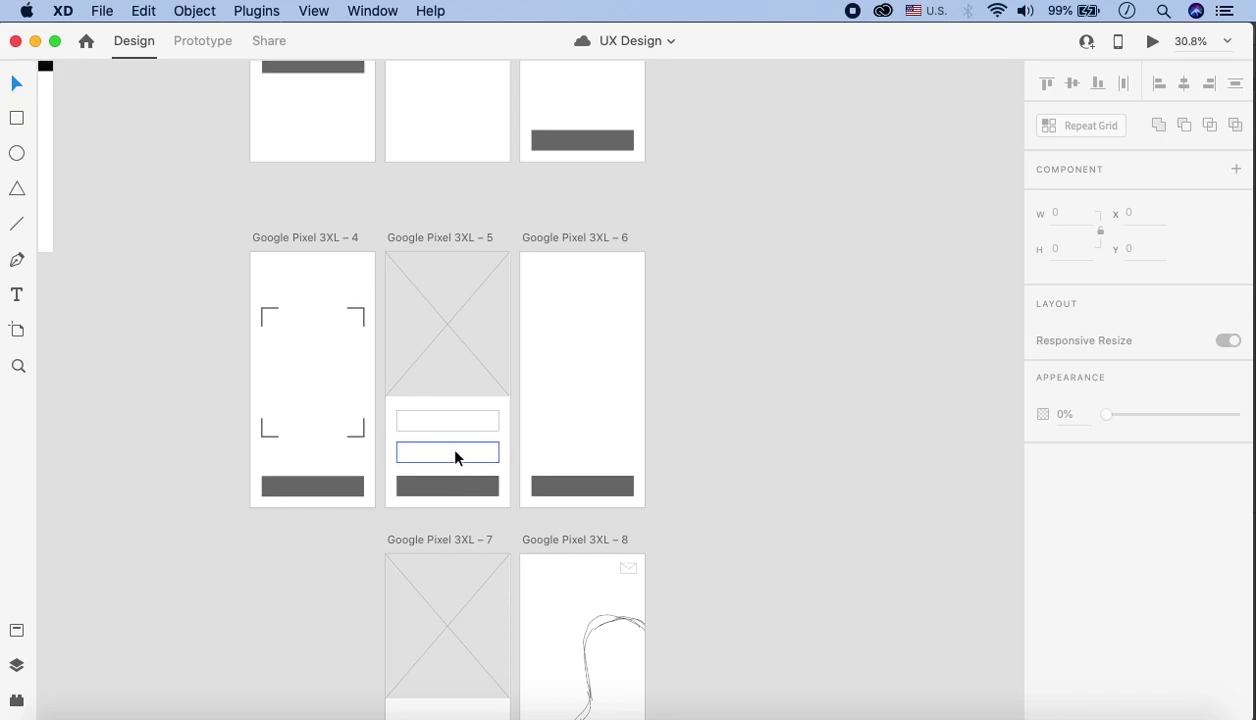
pyautogui.scroll(-2, 455, 458)
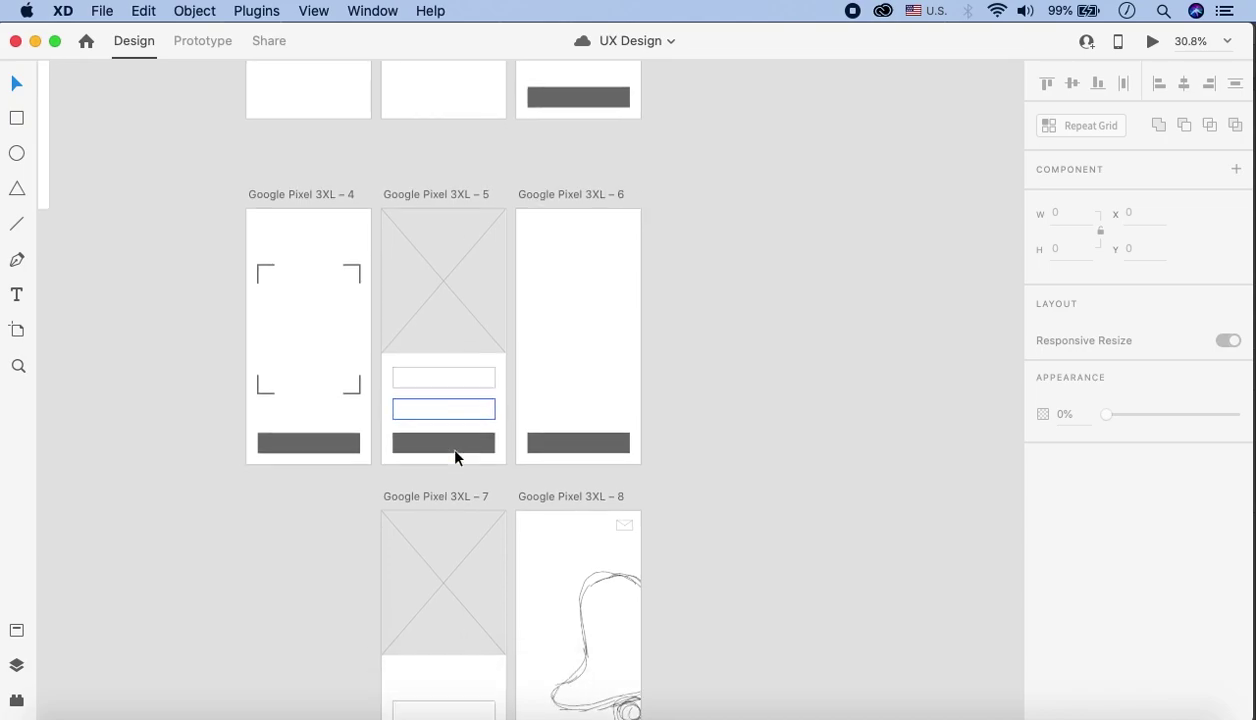
pyautogui.scroll(-2, 455, 458)
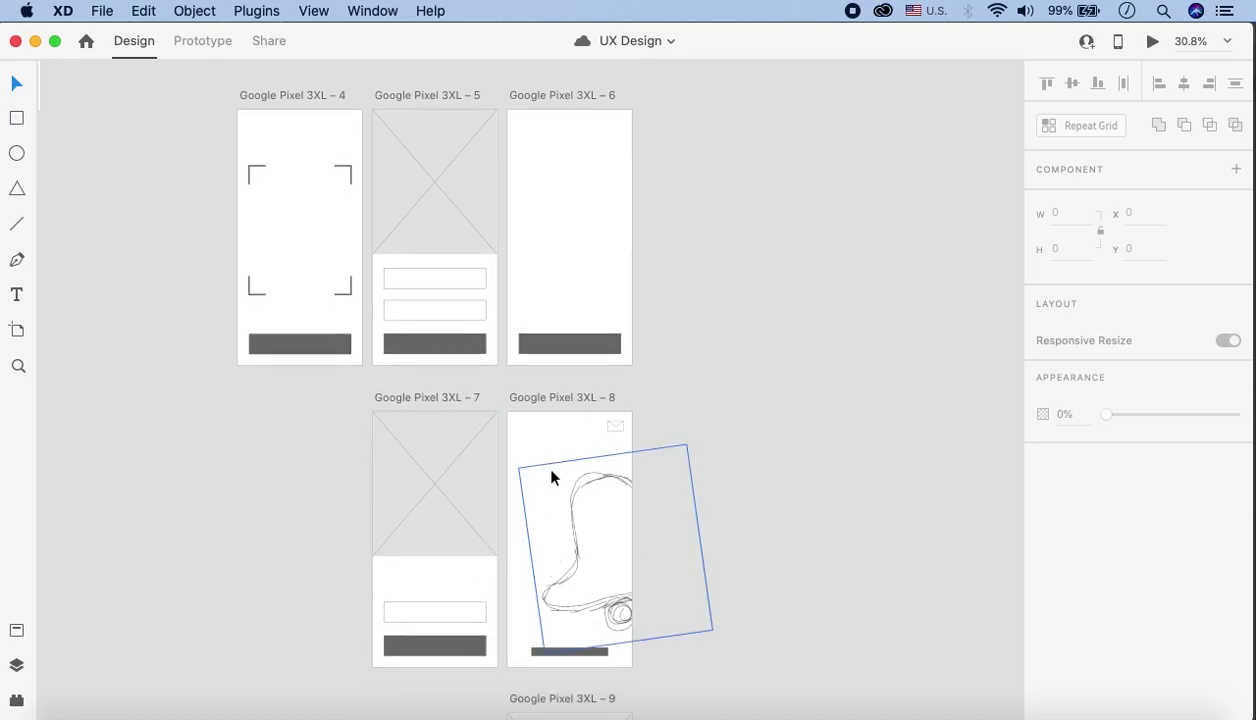
pyautogui.scroll(-5, 549, 491)
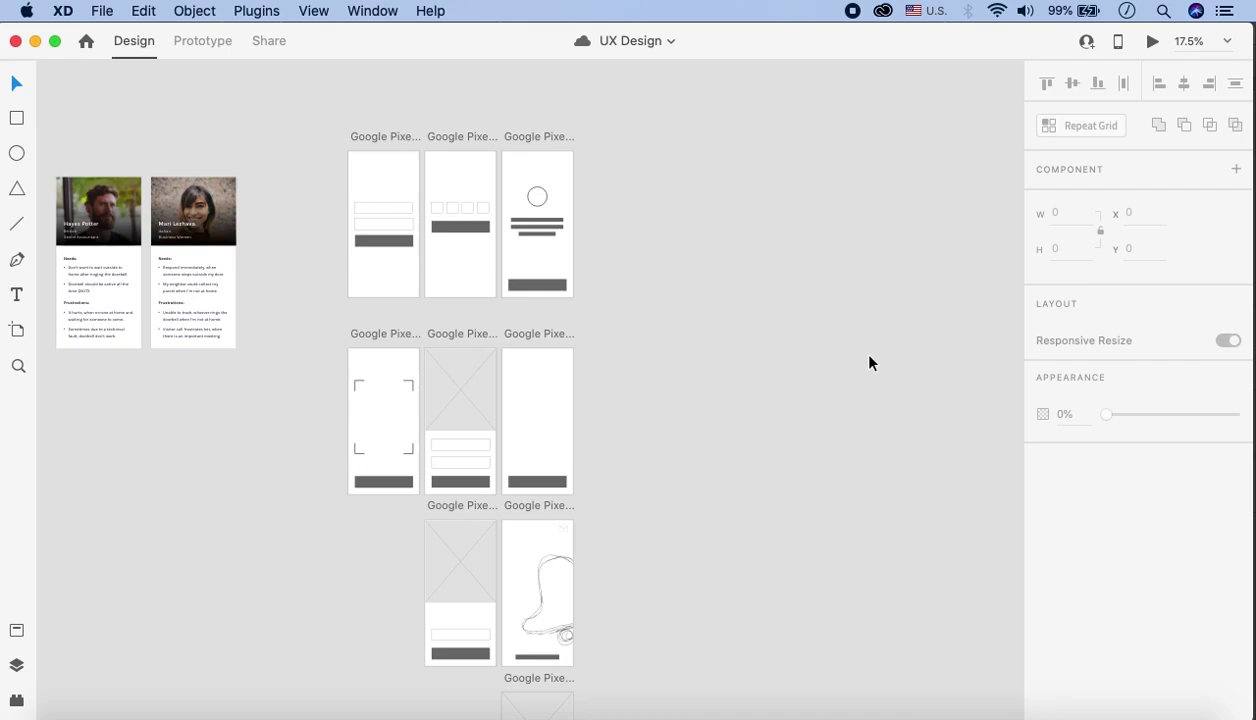
pyautogui.scroll(5, 686, 540)
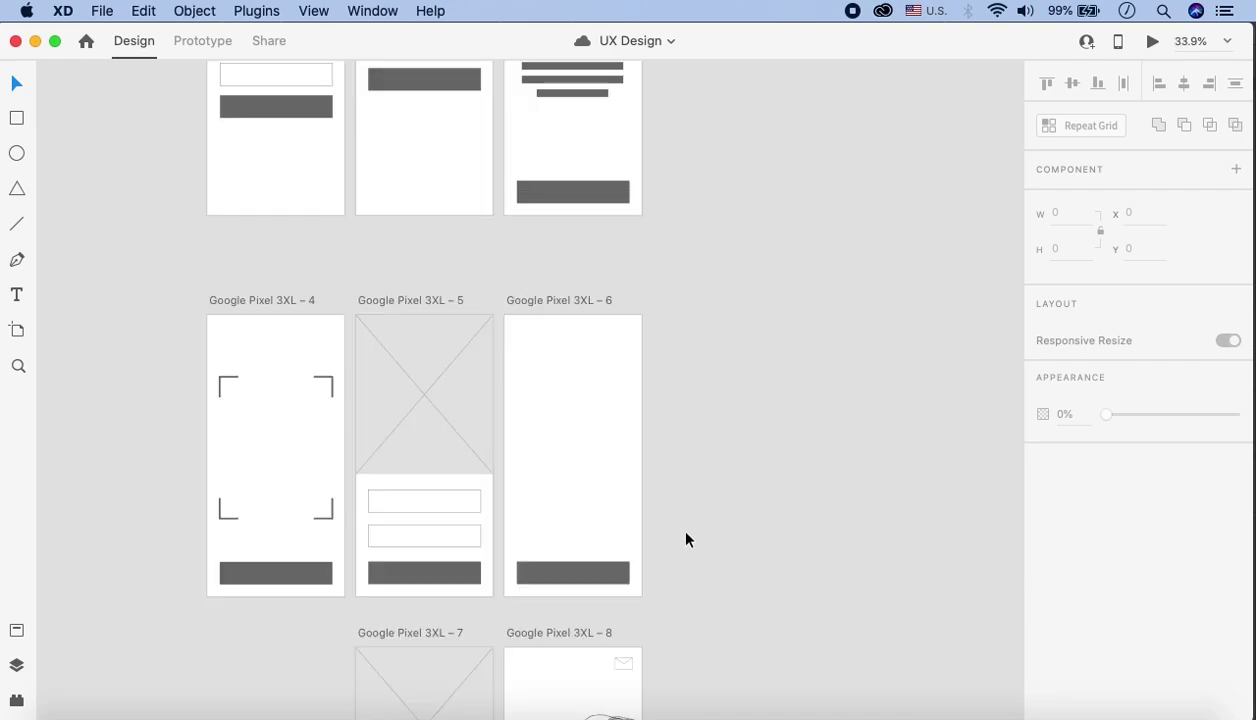